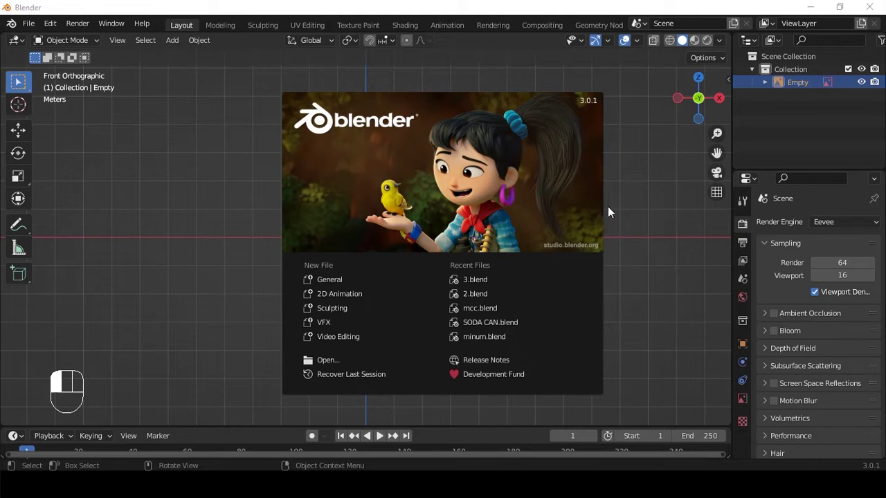
# Dismiss the splash screen to reveal the plant reference image
pyautogui.click(625, 174)
pyautogui.scroll(5, 625, 174)
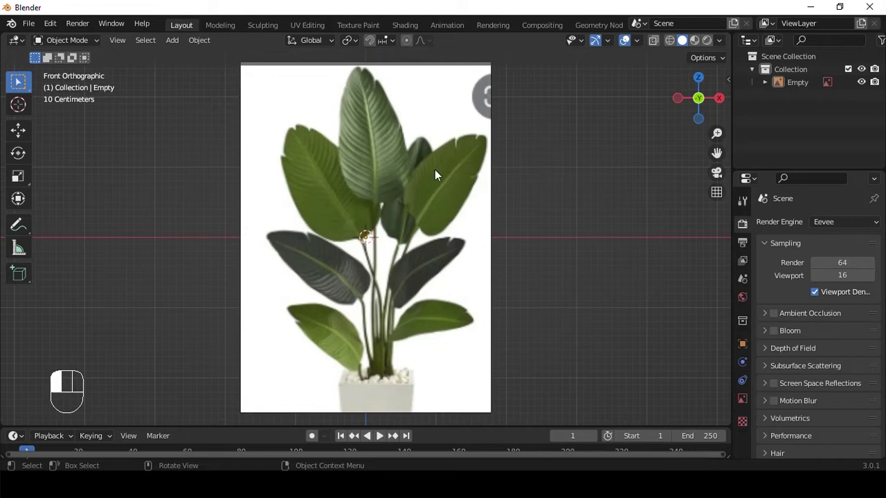
pyautogui.click(438, 236)
pyautogui.moveTo(438, 236); pyautogui.dragTo(415, 238)
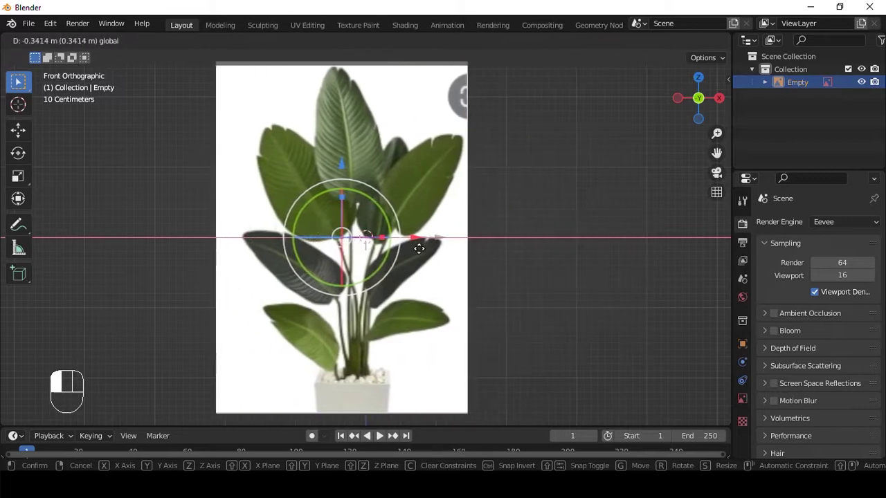
pyautogui.hotkey('ctrl', 'z')
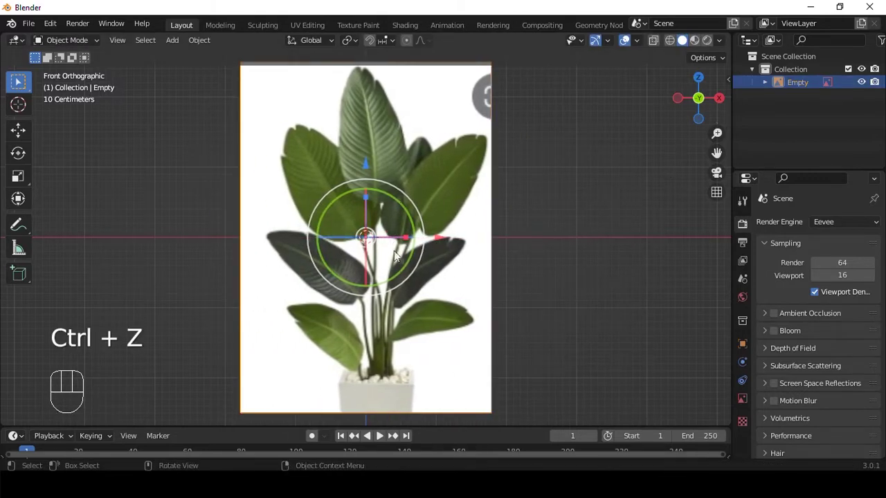
# Show the Selectable restriction toggles in the outliner and make the Empty reference image unselectable
pyautogui.click(880, 40)
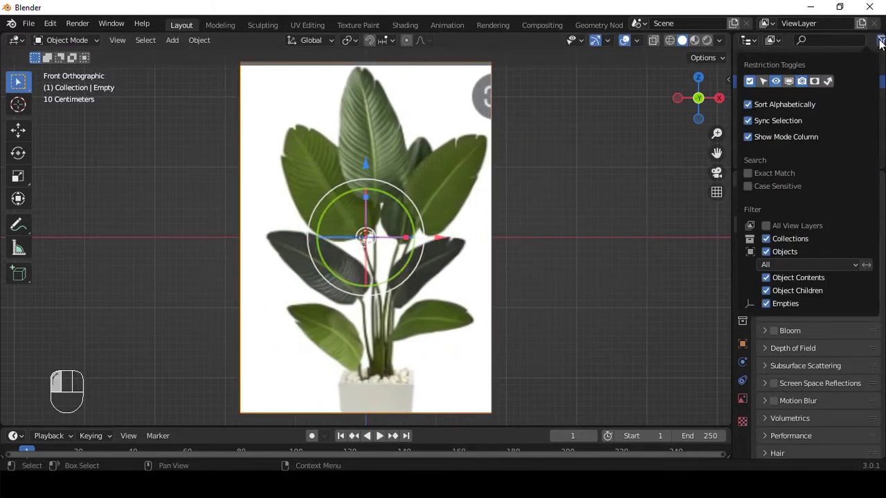
pyautogui.click(762, 81)
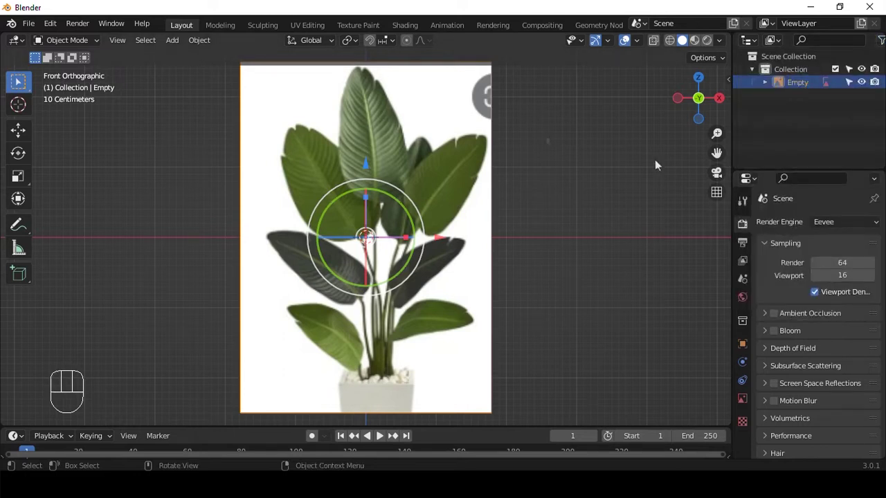
pyautogui.click(848, 81)
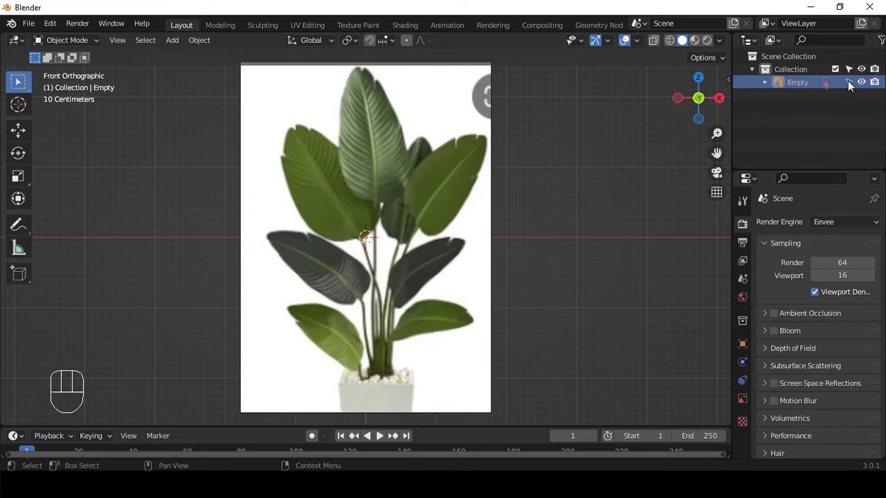
# Enable opacity for the reference image and lower it to about 0.522
pyautogui.click(741, 399)
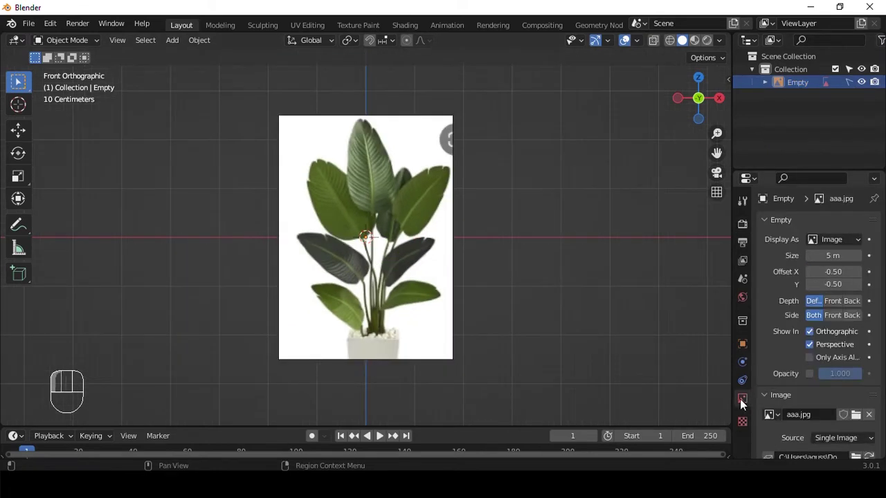
pyautogui.click(809, 374)
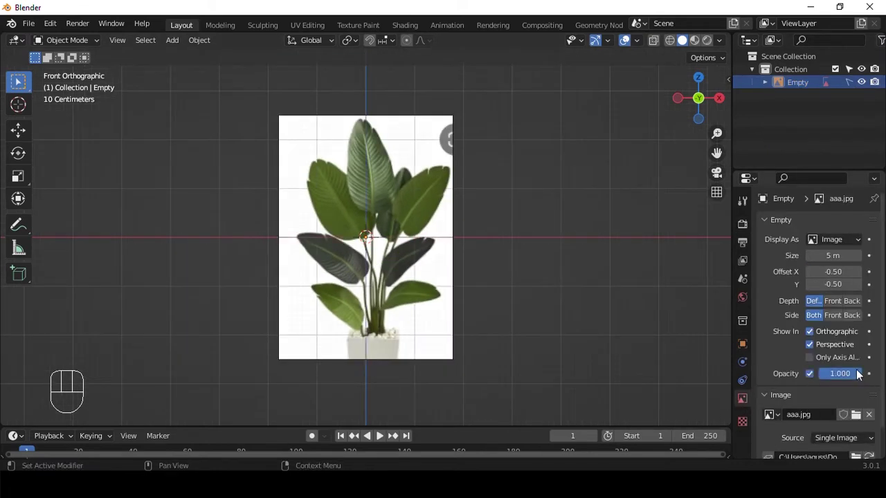
pyautogui.moveTo(839, 373); pyautogui.dragTo(822, 374)
# Add a mesh plane and rotate it 90° around the X axis so it faces the front view
pyautogui.scroll(2, 470, 201)
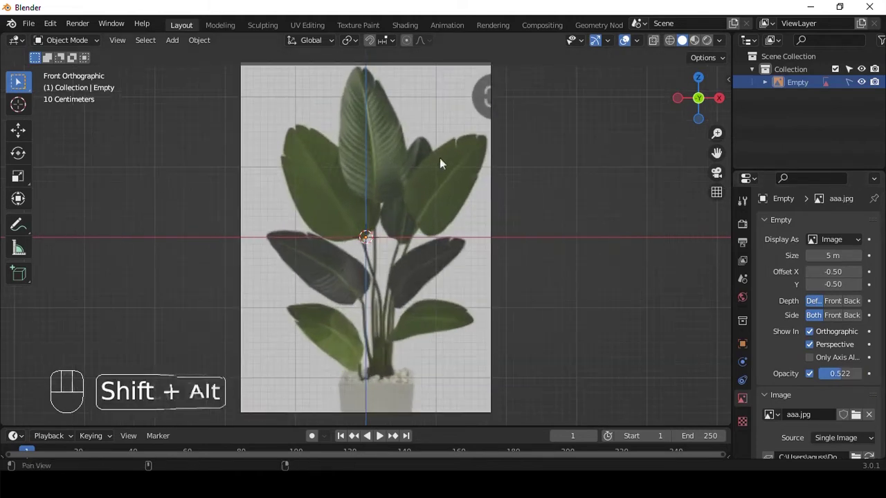
pyautogui.keyDown('shift'); pyautogui.moveTo(439, 158); pyautogui.dragTo(424, 172, button='middle'); pyautogui.keyUp('shift')
pyautogui.hotkey('shift', 'a')
pyautogui.moveTo(363, 50)
pyautogui.click(488, 47)
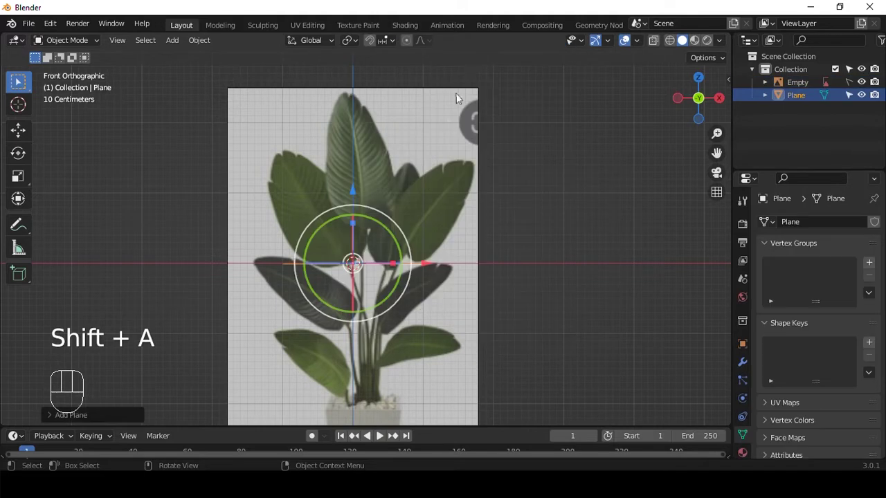
pyautogui.hotkey('ctrl', 'z')
pyautogui.press('r')
pyautogui.press('9')
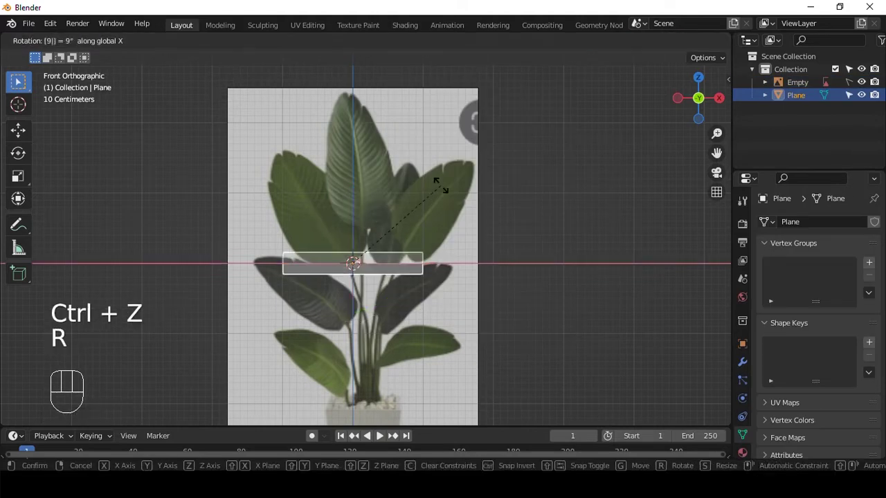
pyautogui.press('0')
pyautogui.press('Return')
# Move the plane straight up so it covers the tall central leaf
pyautogui.scroll(1, 399, 174)
pyautogui.scroll(2, 400, 170)
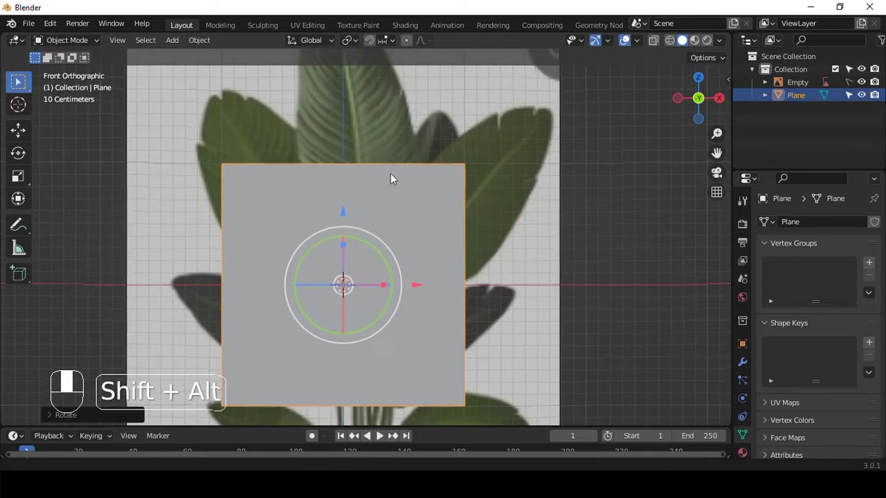
pyautogui.keyDown('alt'); pyautogui.keyDown('shift'); pyautogui.moveTo(385, 153); pyautogui.dragTo(398, 232); pyautogui.keyUp('shift'); pyautogui.keyUp('alt')
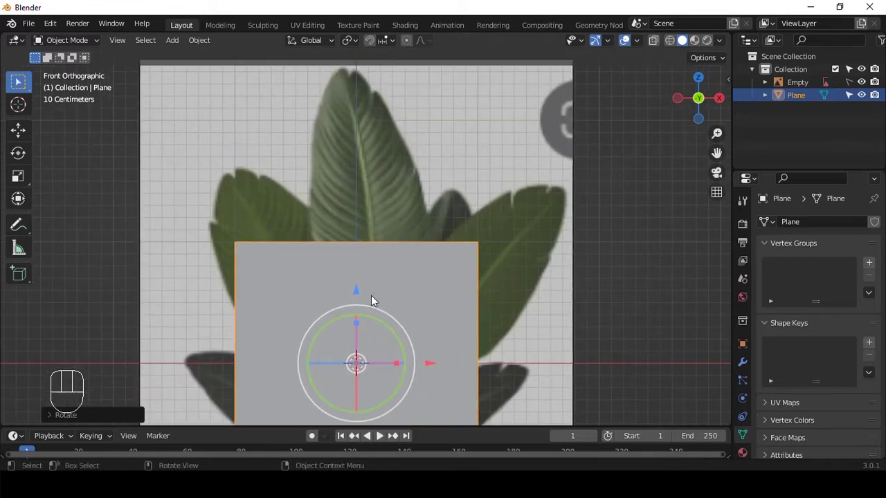
pyautogui.press('g')
pyautogui.press('z')
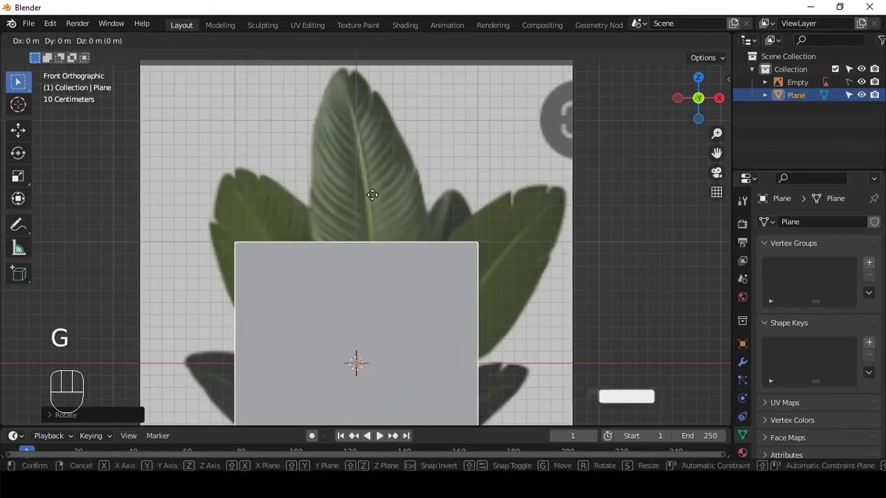
pyautogui.click(346, 396)
# Scale the plane down to a small square and place it over the tip of the tall central leaf
pyautogui.keyDown('alt'); pyautogui.keyDown('shift'); pyautogui.moveTo(401, 290); pyautogui.dragTo(403, 315); pyautogui.keyUp('shift'); pyautogui.keyUp('alt')
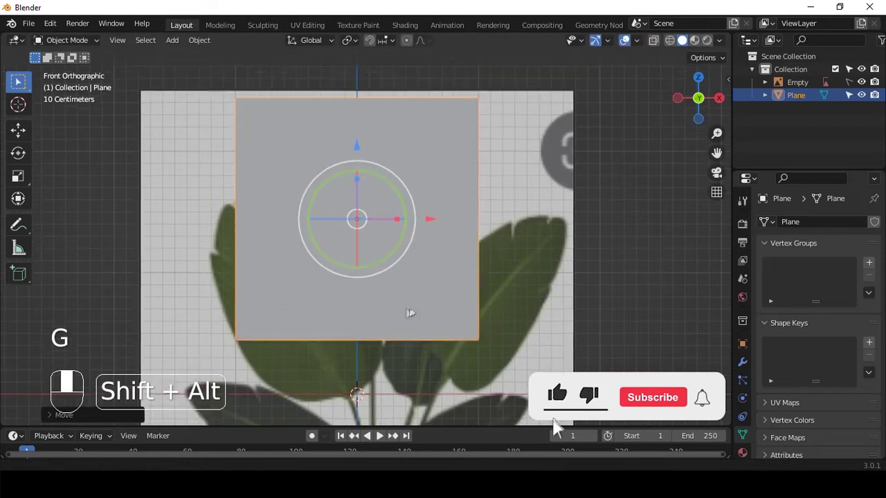
pyautogui.press('s')
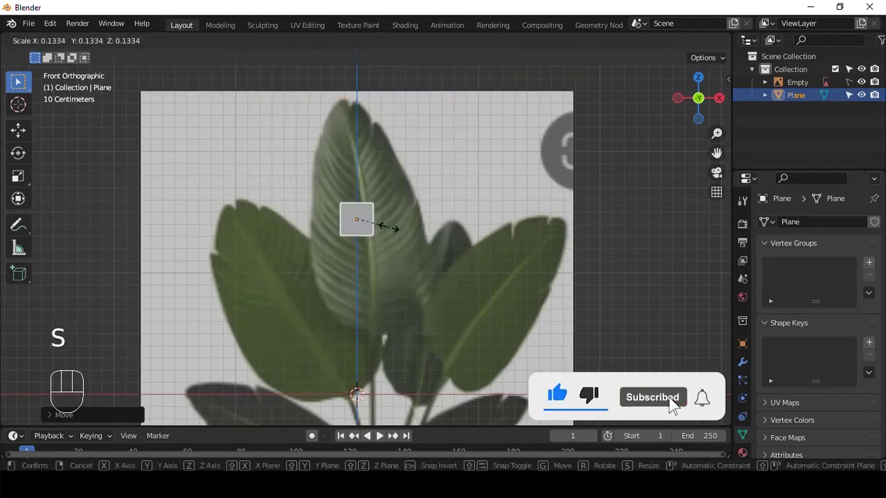
pyautogui.click(381, 216)
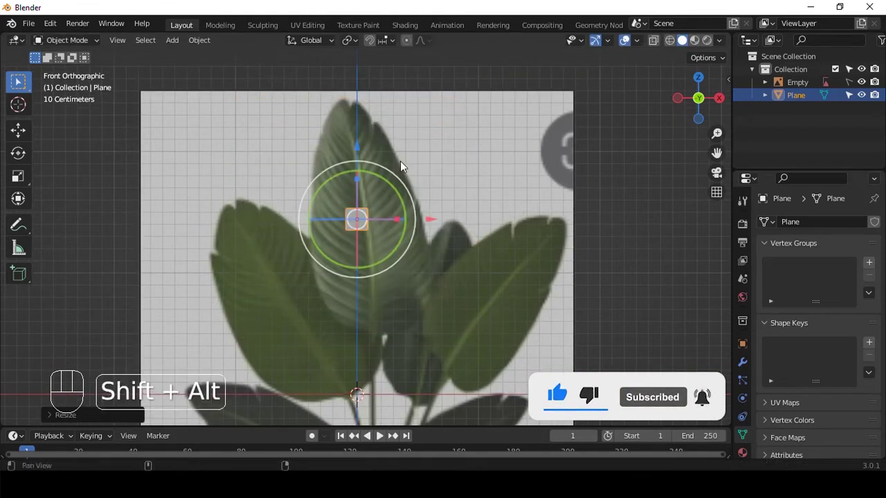
pyautogui.scroll(4, 462, 227)
pyautogui.press('g')
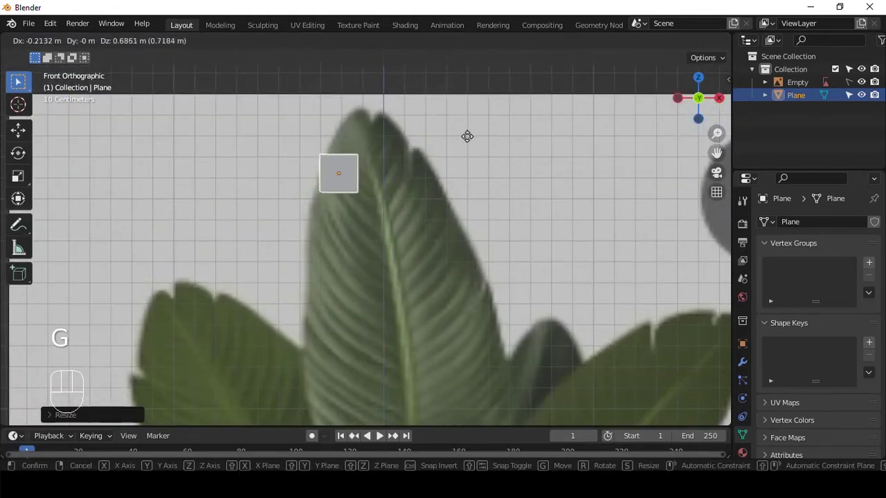
pyautogui.click(488, 66)
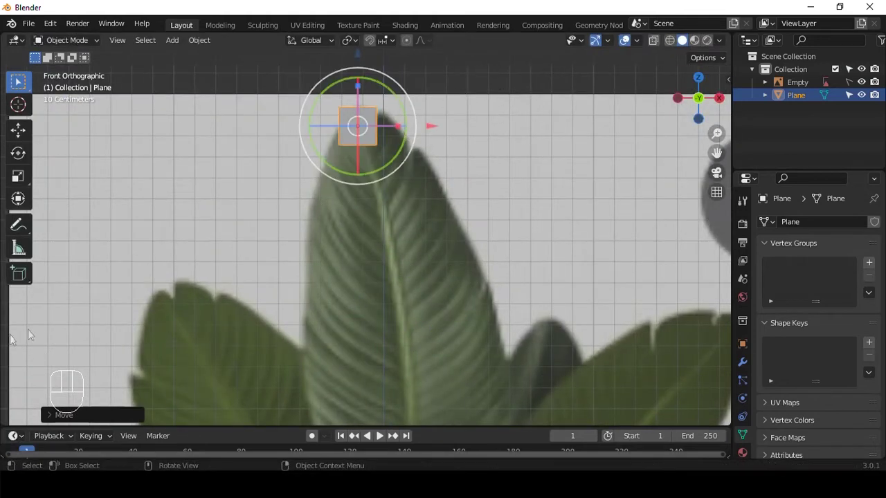
# Enter Edit Mode on the small plane at the leaf tip
pyautogui.keyDown('shift'); pyautogui.moveTo(376, 174); pyautogui.dragTo(376, 211, button='middle'); pyautogui.keyUp('shift')
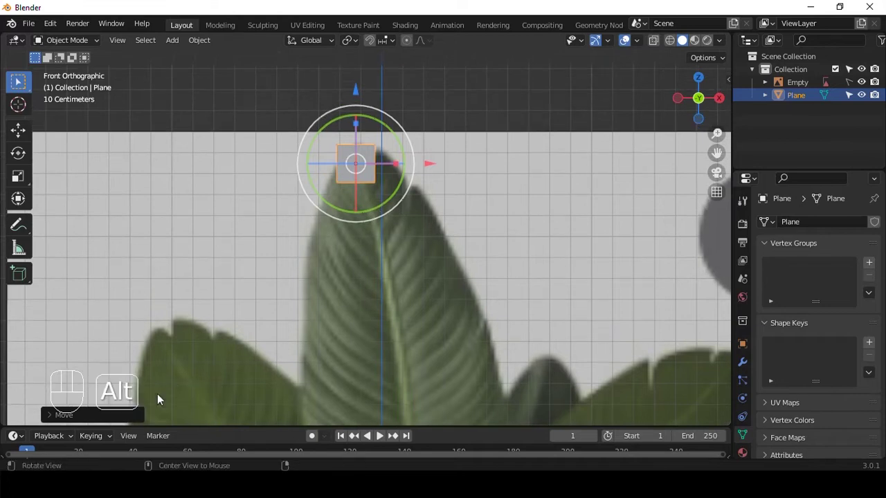
pyautogui.scroll(6, 444, 128)
pyautogui.press('Tab')
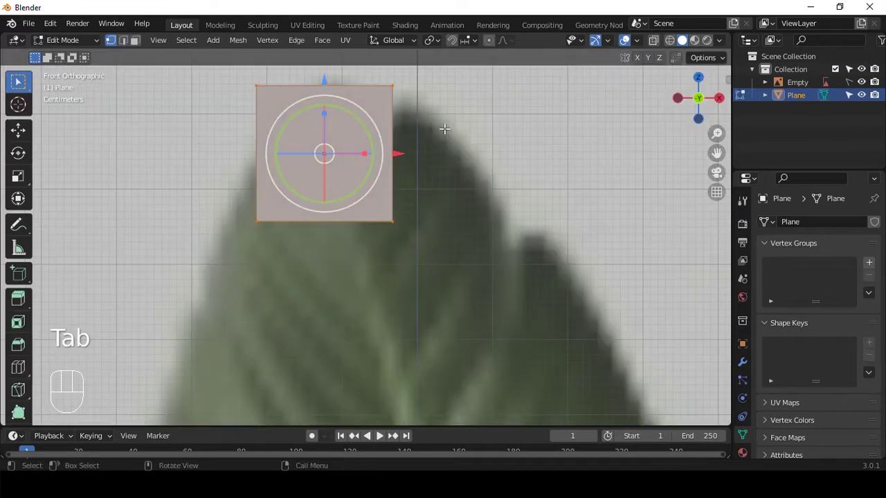
pyautogui.keyDown('shift'); pyautogui.moveTo(435, 142); pyautogui.dragTo(457, 210, button='middle'); pyautogui.keyUp('shift')
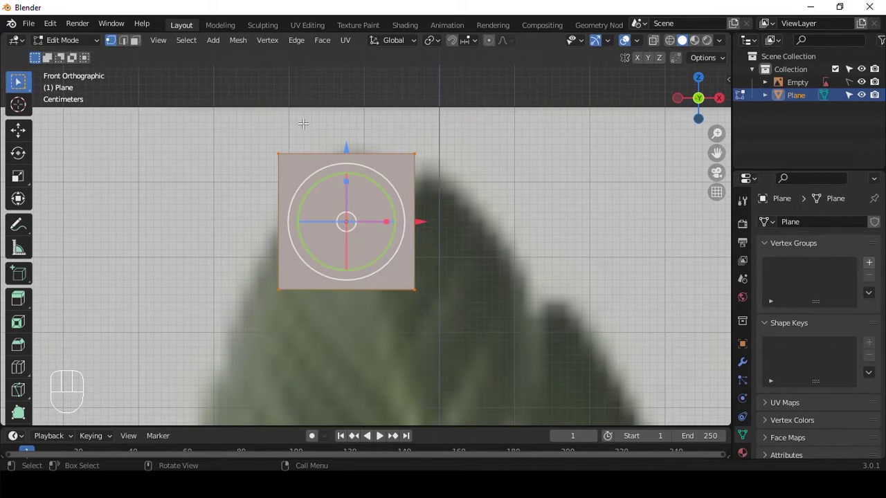
pyautogui.press('Tab')
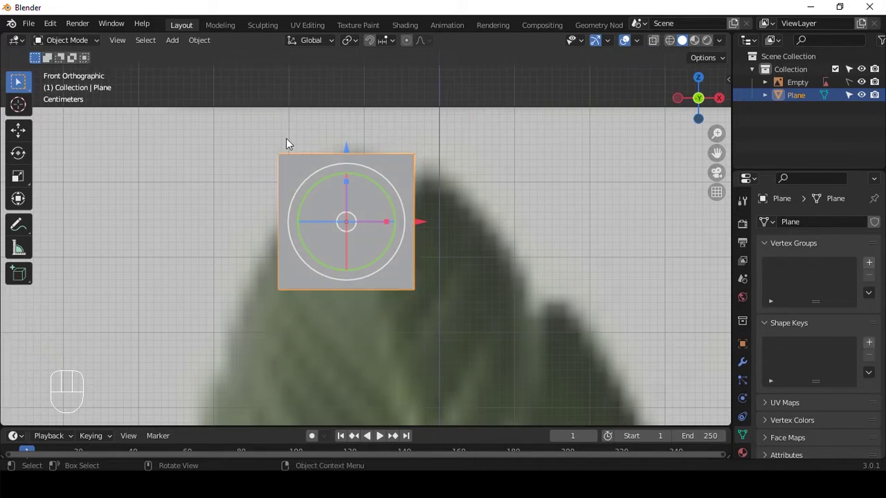
pyautogui.press('Tab')
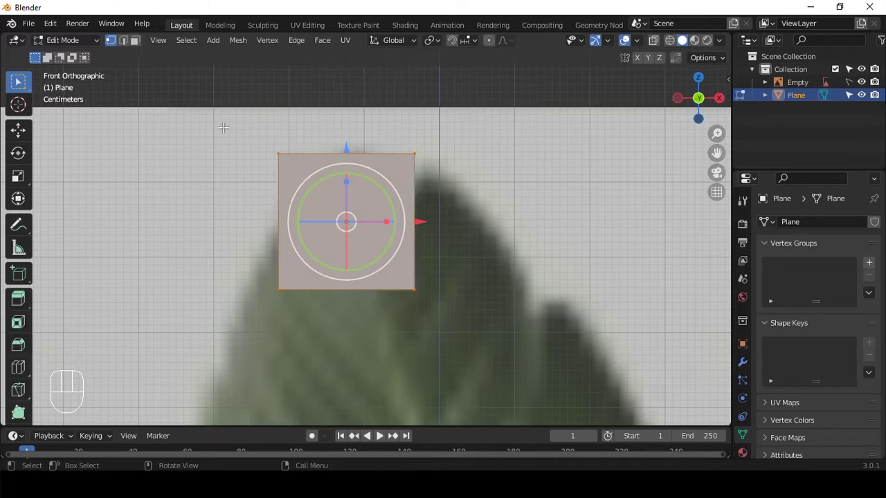
pyautogui.press('Tab')
pyautogui.press('Tab')
pyautogui.press('Tab')
pyautogui.press('Tab')
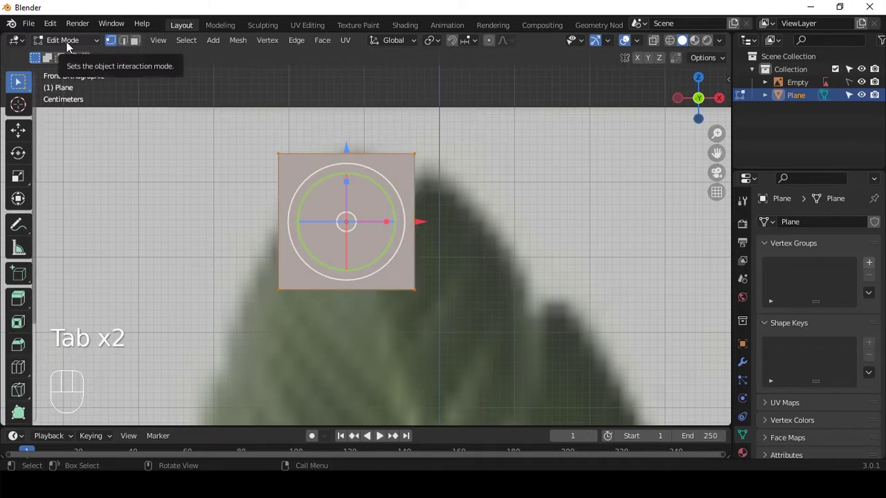
# Enable X-ray display so the reference leaf shows through the plane
pyautogui.click(655, 43)
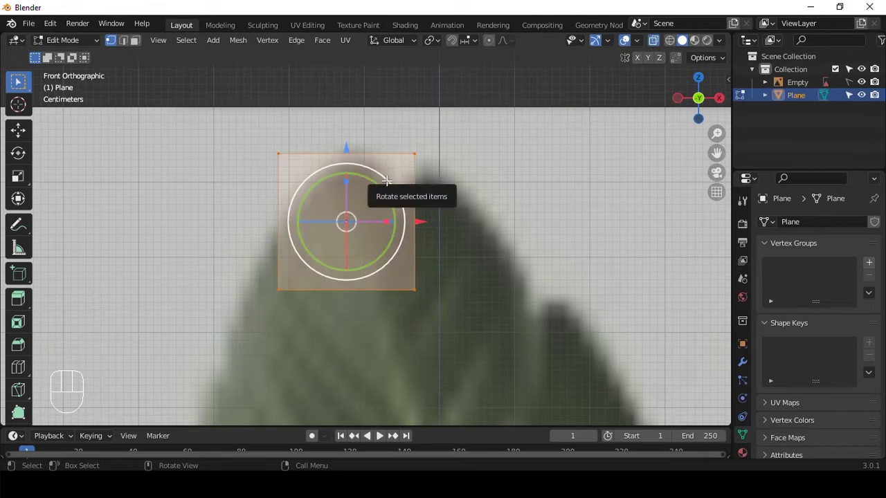
pyautogui.hotkey('alt', 'z')
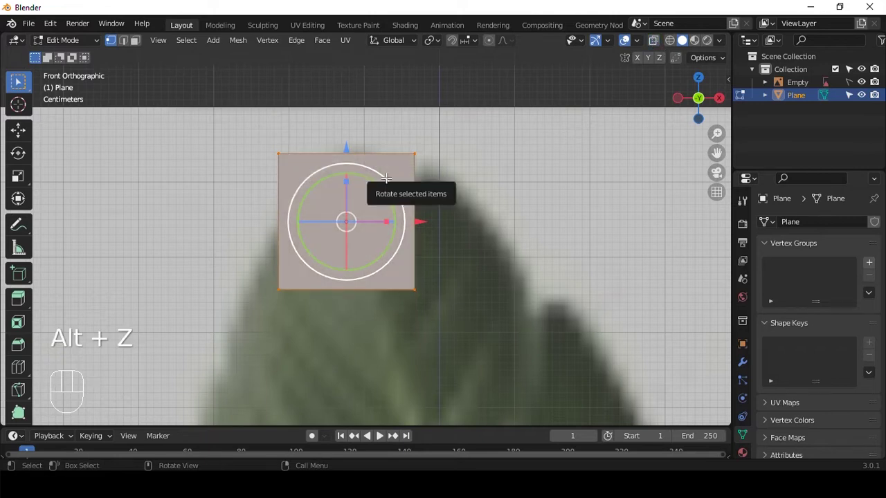
pyautogui.hotkey('alt', 'z')
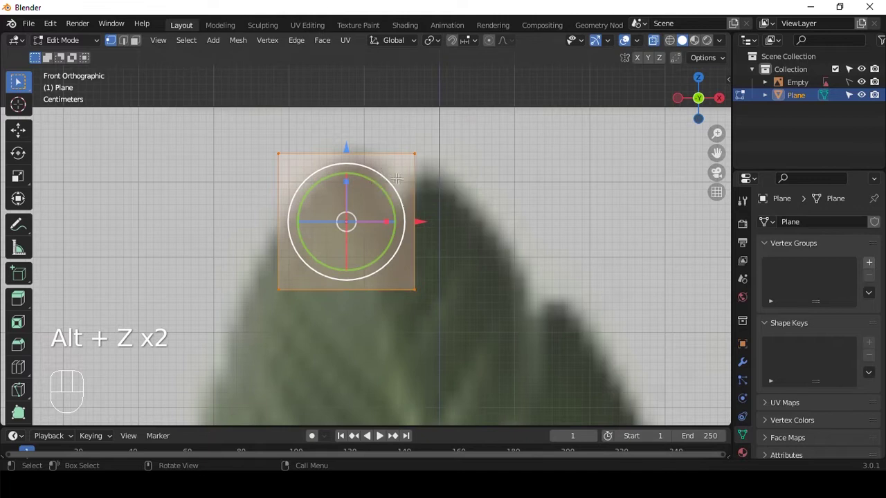
pyautogui.scroll(1, 400, 180)
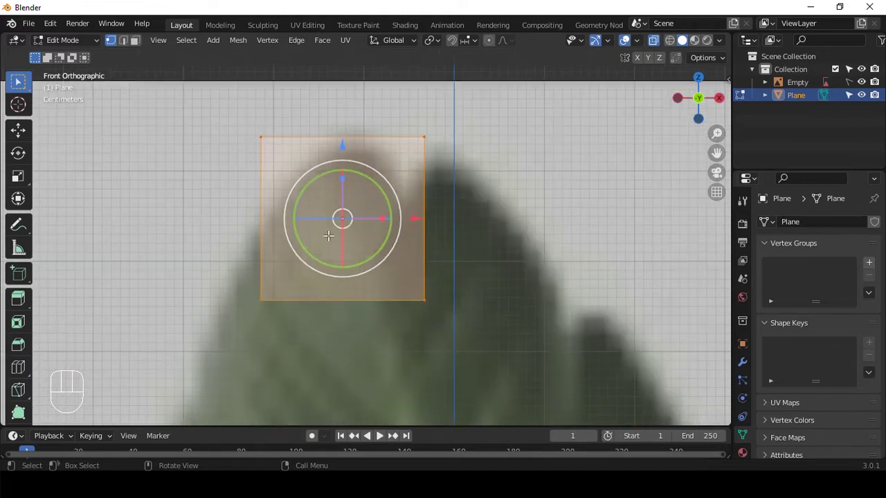
pyautogui.scroll(-2, 438, 159)
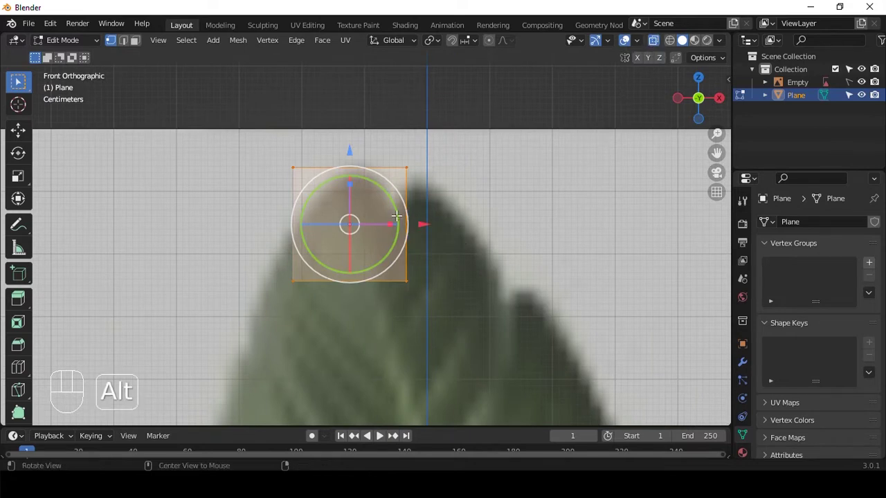
pyautogui.hotkey('alt', 'z')
pyautogui.scroll(2, 397, 208)
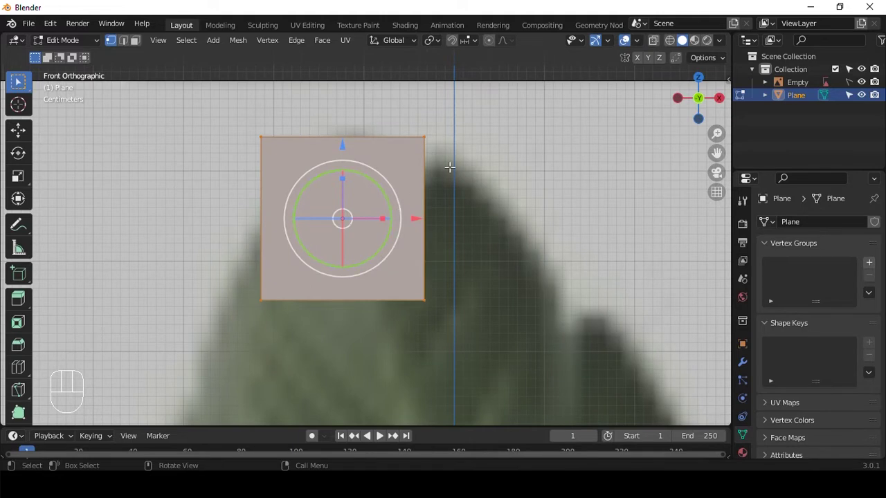
pyautogui.hotkey('alt', 'z')
# Move the plane's two upper vertices inward to follow the outline of the leaf tip
pyautogui.scroll(2, 449, 167)
pyautogui.click(229, 138)
pyautogui.press('g')
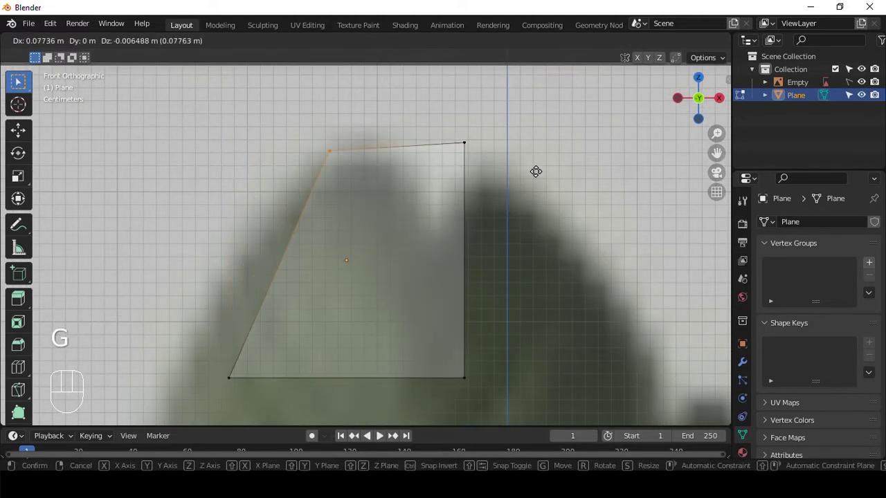
pyautogui.click(536, 171)
pyautogui.click(463, 143)
pyautogui.press('g')
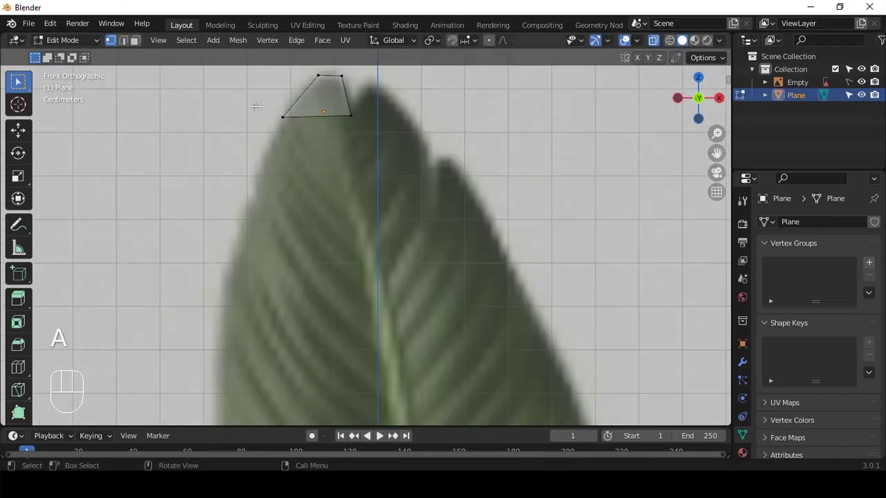
# Extrude the plane's lower edge downward along the leaf's upper part
pyautogui.moveTo(257, 106); pyautogui.dragTo(410, 144)
pyautogui.press('e')
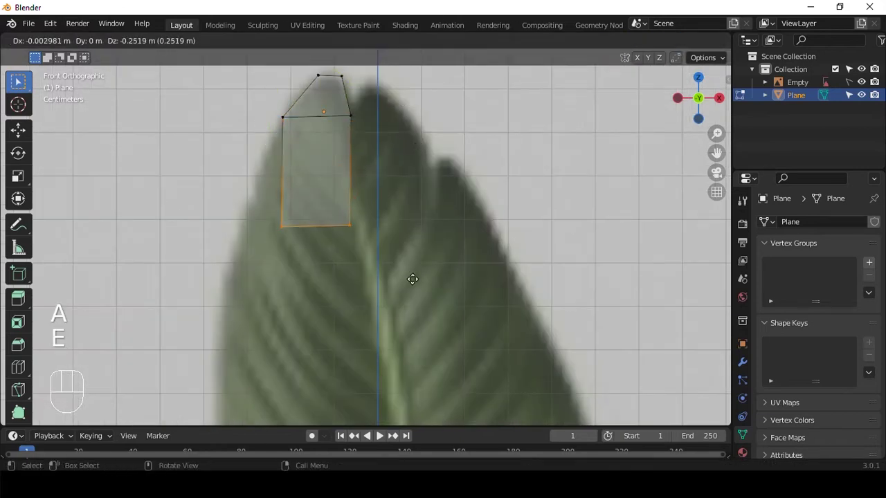
pyautogui.click(413, 239)
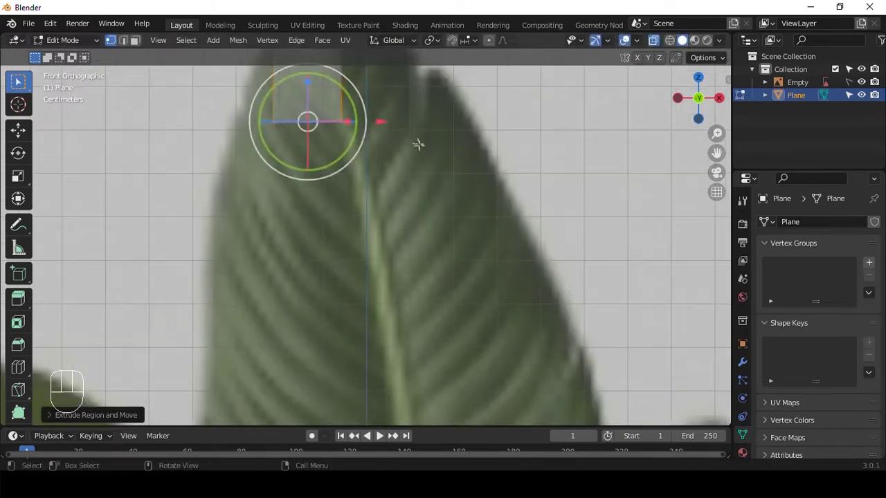
# Extrude the lower edge downward in several more segments until the strip reaches the base of the central leaf
pyautogui.press('e')
pyautogui.click(455, 348)
pyautogui.press('e')
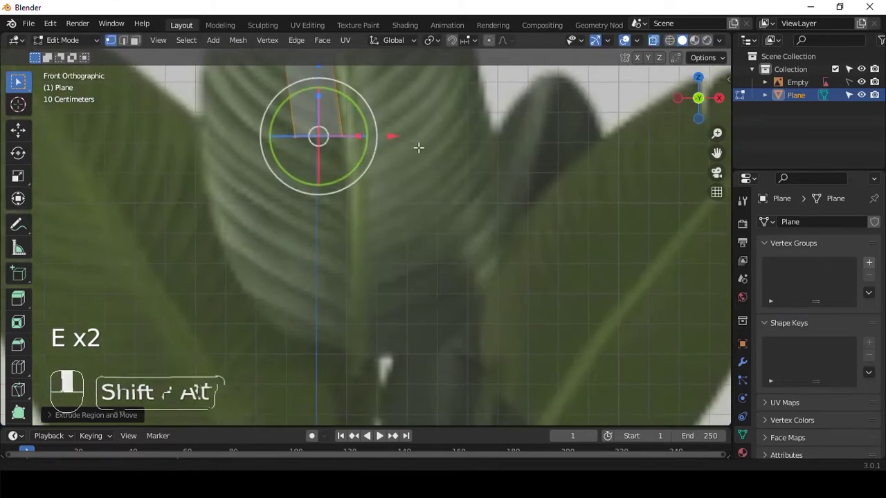
pyautogui.press('e')
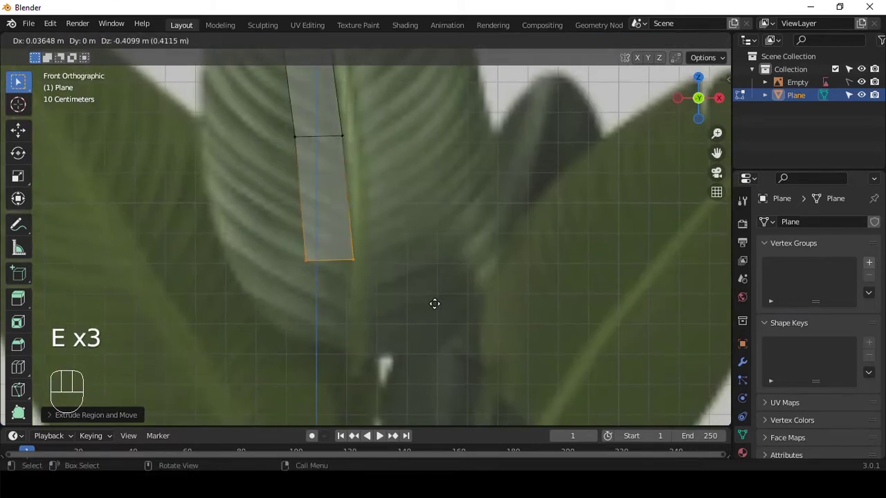
pyautogui.click(434, 303)
pyautogui.press('e')
# Move the upper left-side vertices of the strip outward onto the leaf's left outline
pyautogui.press('g')
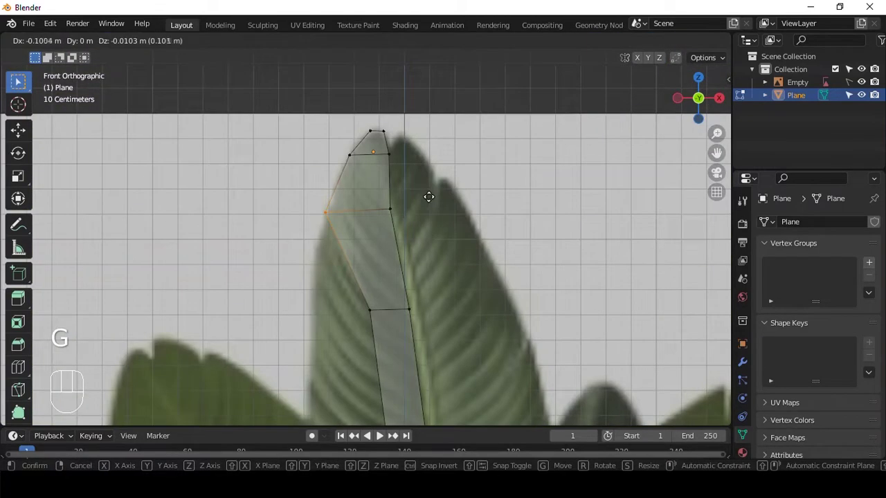
pyautogui.click(430, 198)
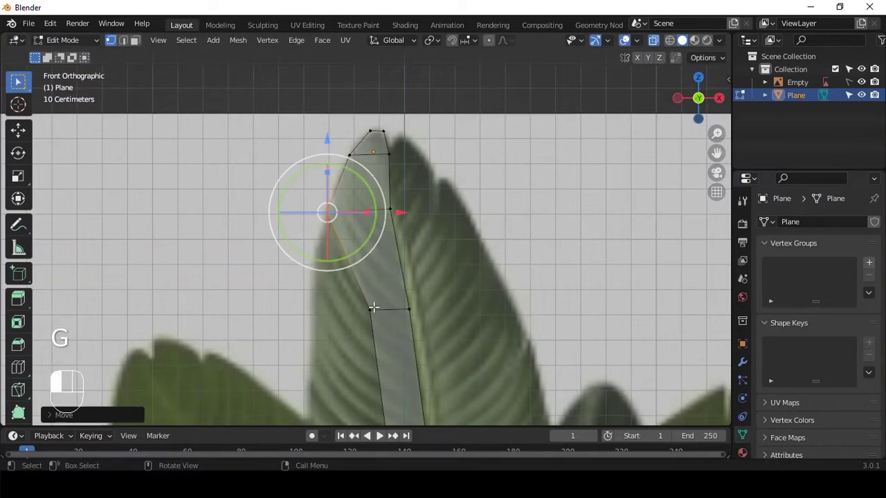
pyautogui.press('g')
pyautogui.click(311, 311)
pyautogui.keyDown('shift'); pyautogui.moveTo(311, 310); pyautogui.dragTo(413, 219, button='middle'); pyautogui.keyUp('shift')
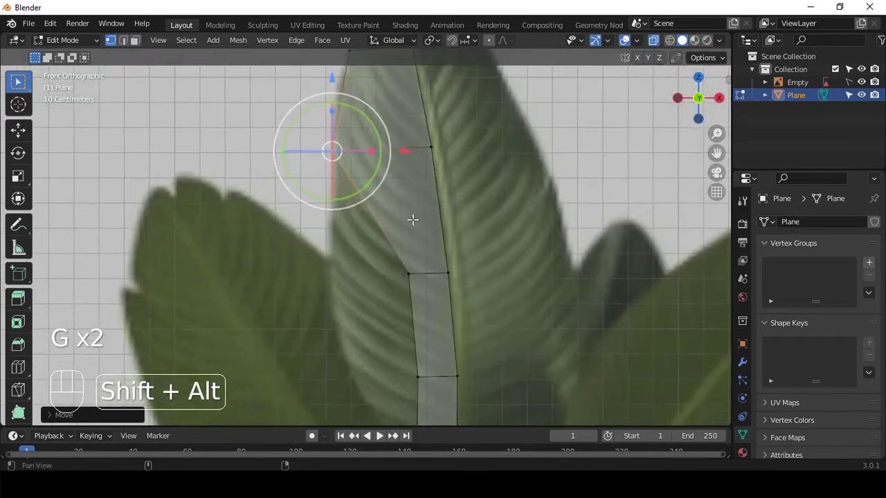
pyautogui.keyDown('shift'); pyautogui.moveTo(386, 256); pyautogui.dragTo(387, 194, button='middle'); pyautogui.keyUp('shift')
# Move the remaining lower left-side vertices onto the leaf's left outline, down to its rounded base
pyautogui.click(396, 199)
pyautogui.press('g')
pyautogui.click(313, 204)
pyautogui.click(403, 301)
pyautogui.press('g')
pyautogui.click(337, 297)
pyautogui.press('g')
pyautogui.click(376, 354)
pyautogui.keyDown('shift'); pyautogui.moveTo(376, 354); pyautogui.dragTo(394, 270, button='middle'); pyautogui.keyUp('shift')
pyautogui.scroll(-1, 426, 162)
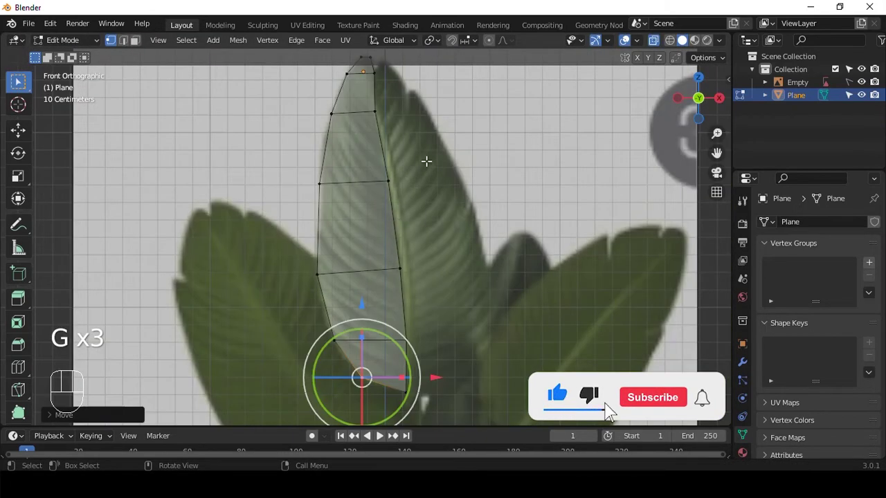
# Leave Edit Mode, turn off X-ray, and add a level 3 Subdivision Surface modifier to the leaf
pyautogui.press('Tab')
pyautogui.hotkey('alt', 'z')
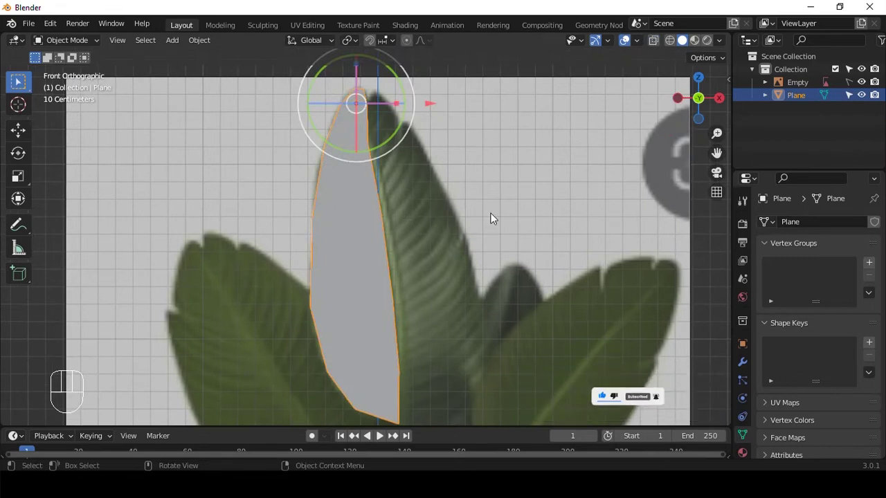
pyautogui.hotkey('ctrl', '3')
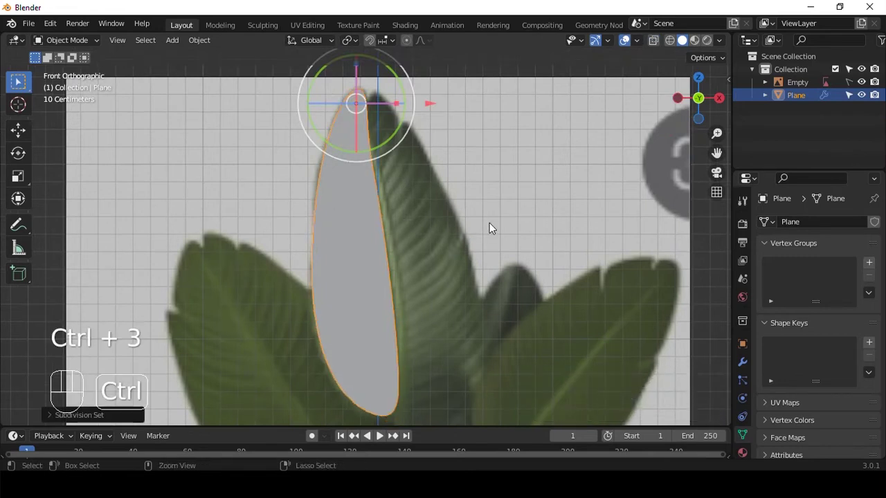
pyautogui.click(743, 362)
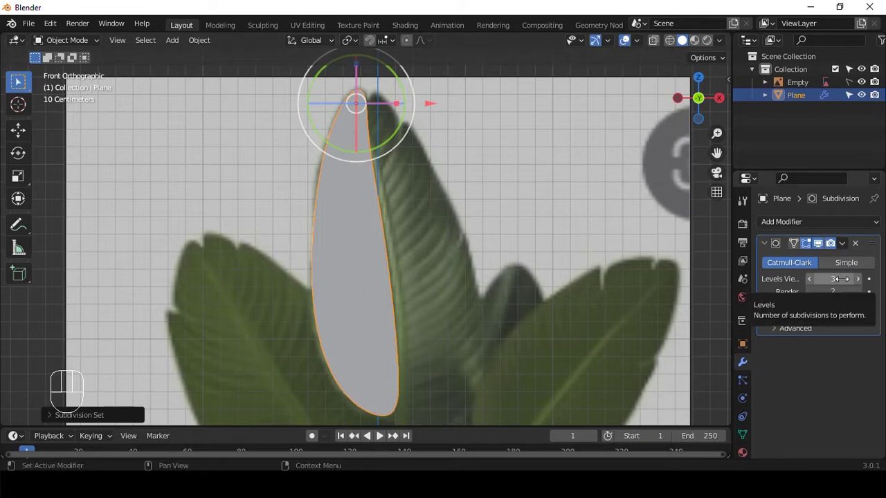
# With X-ray on, extrude the vertices beside the midrib into a narrow strip, and extrude again across the leaf's right half
pyautogui.press('Tab')
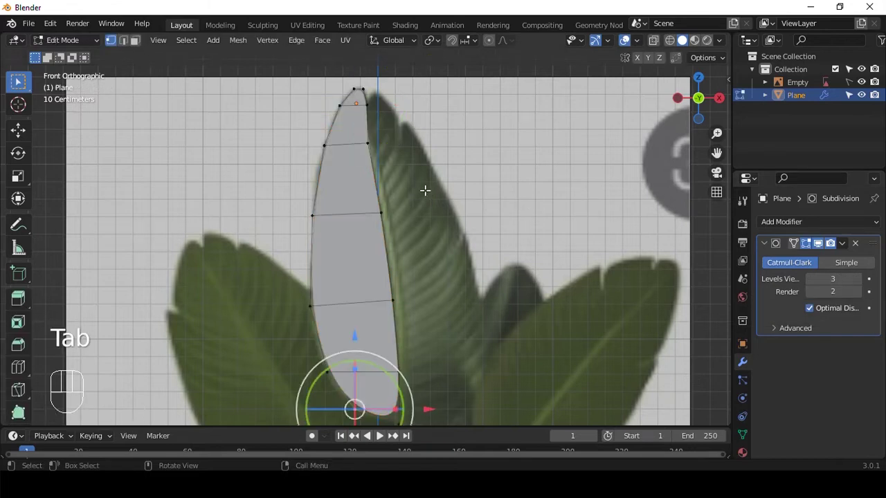
pyautogui.scroll(-3, 425, 190)
pyautogui.hotkey('alt', 'z')
pyautogui.scroll(5, 420, 185)
pyautogui.keyDown('alt'); pyautogui.keyDown('shift'); pyautogui.moveTo(456, 166); pyautogui.dragTo(444, 268); pyautogui.keyUp('shift'); pyautogui.keyUp('alt')
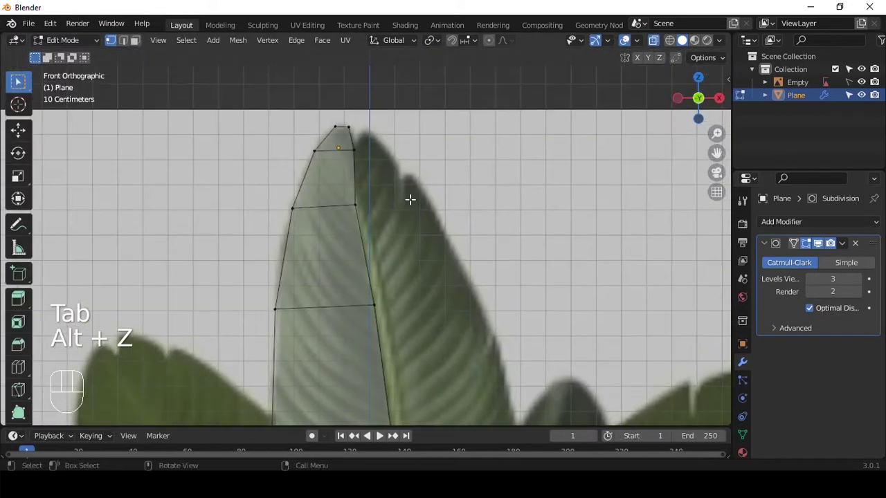
pyautogui.scroll(-2, 399, 188)
pyautogui.keyDown('alt'); pyautogui.keyDown('shift'); pyautogui.moveTo(372, 182); pyautogui.dragTo(373, 125); pyautogui.keyUp('shift'); pyautogui.keyUp('alt')
pyautogui.moveTo(334, 75); pyautogui.dragTo(443, 399)
pyautogui.press('e')
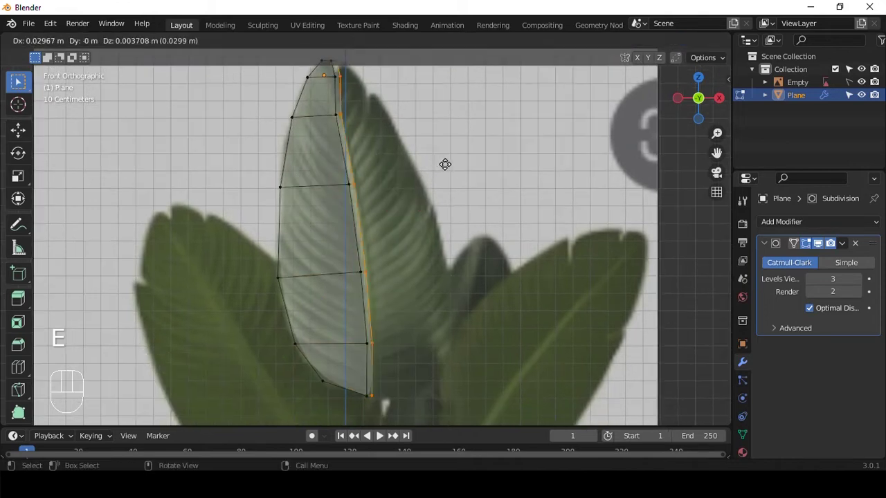
pyautogui.click(450, 164)
pyautogui.press('e')
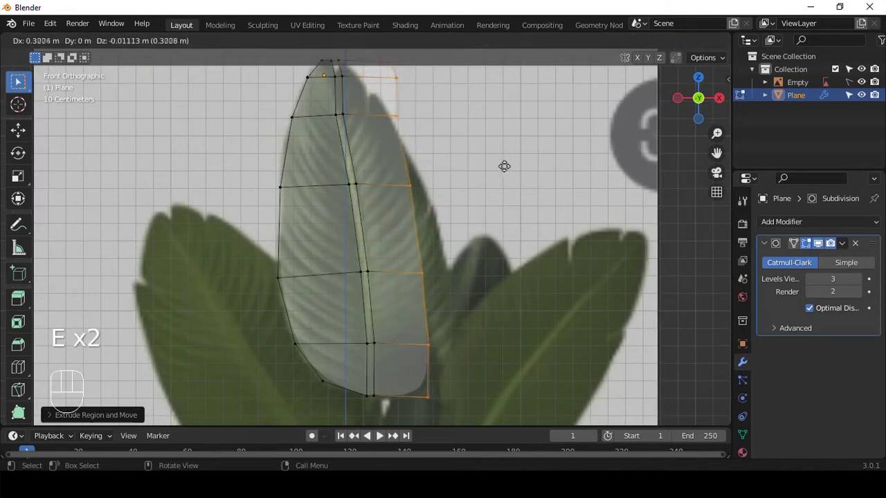
pyautogui.click(515, 166)
# Move the three uppermost right-side vertices inward onto the right outline of the leaf tip
pyautogui.keyDown('alt'); pyautogui.keyDown('shift'); pyautogui.moveTo(430, 51); pyautogui.dragTo(469, 167); pyautogui.keyUp('shift'); pyautogui.keyUp('alt')
pyautogui.scroll(3, 441, 217)
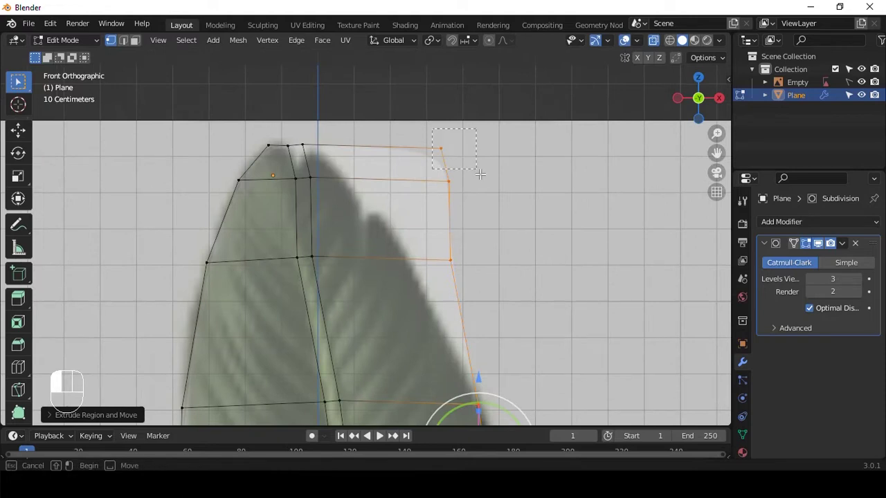
pyautogui.press('g')
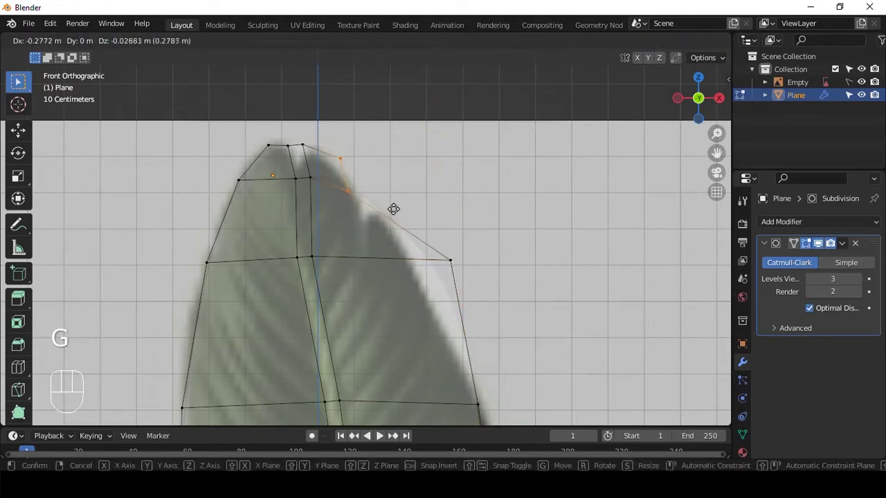
pyautogui.click(394, 210)
pyautogui.moveTo(447, 236); pyautogui.dragTo(496, 306)
pyautogui.press('g')
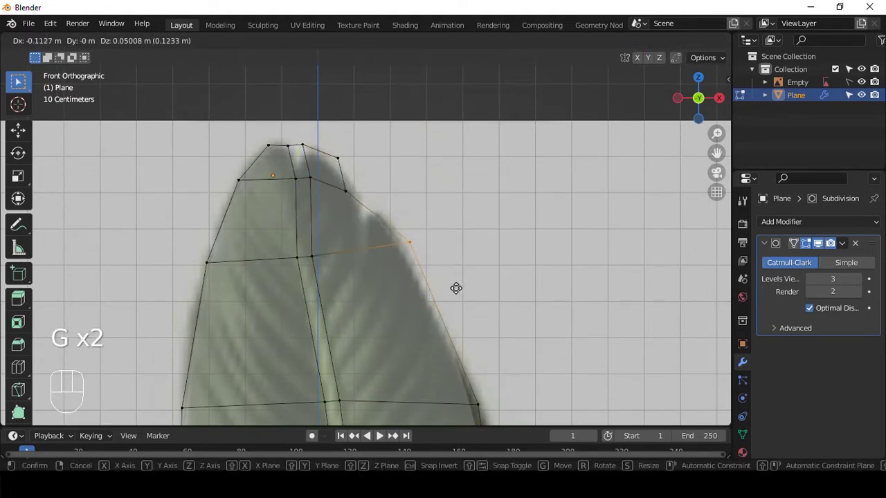
pyautogui.click(456, 288)
# Move the middle and lower right-side vertices onto the leaf's right outline, checking the shape with X-ray off
pyautogui.keyDown('alt'); pyautogui.keyDown('shift'); pyautogui.moveTo(536, 342); pyautogui.dragTo(485, 164); pyautogui.keyUp('shift'); pyautogui.keyUp('alt')
pyautogui.press('g')
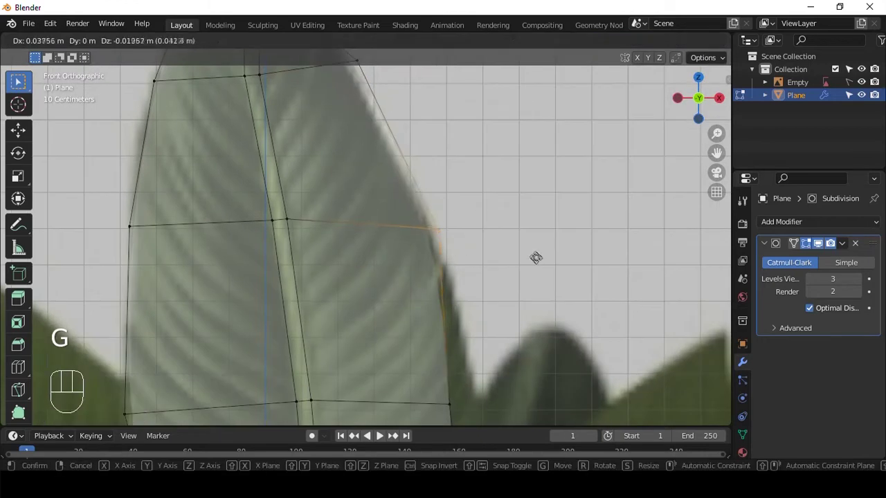
pyautogui.click(533, 257)
pyautogui.scroll(-3, 533, 257)
pyautogui.keyDown('alt'); pyautogui.keyDown('shift'); pyautogui.moveTo(439, 132); pyautogui.dragTo(458, 264); pyautogui.keyUp('shift'); pyautogui.keyUp('alt')
pyautogui.scroll(2, 457, 263)
pyautogui.press('g')
pyautogui.click(513, 191)
pyautogui.keyDown('shift'); pyautogui.moveTo(513, 192); pyautogui.dragTo(542, 320, button='middle'); pyautogui.keyUp('shift')
pyautogui.hotkey('alt', 'z')
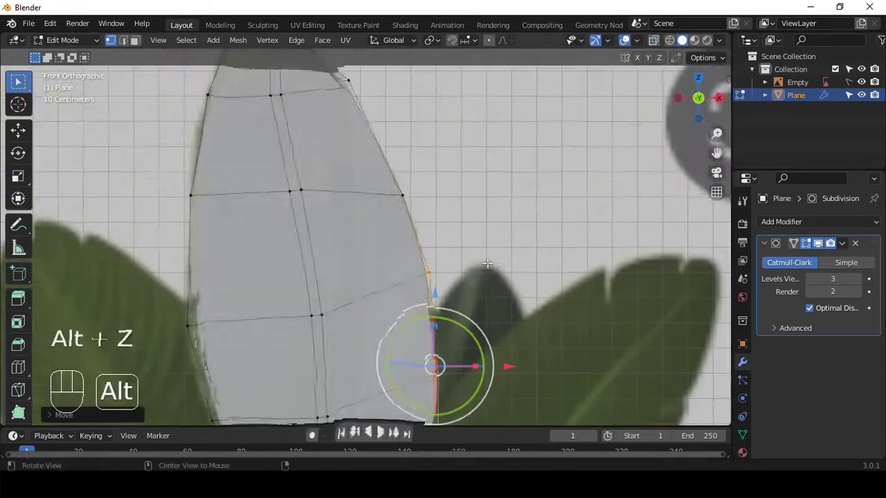
pyautogui.scroll(-3, 542, 321)
pyautogui.hotkey('alt', 'z')
# Delete the narrow midrib face at the leaf tip to open a notch between the two lobes
pyautogui.keyDown('shift'); pyautogui.moveTo(388, 168); pyautogui.dragTo(397, 203, button='middle'); pyautogui.keyUp('shift')
pyautogui.scroll(3, 395, 231)
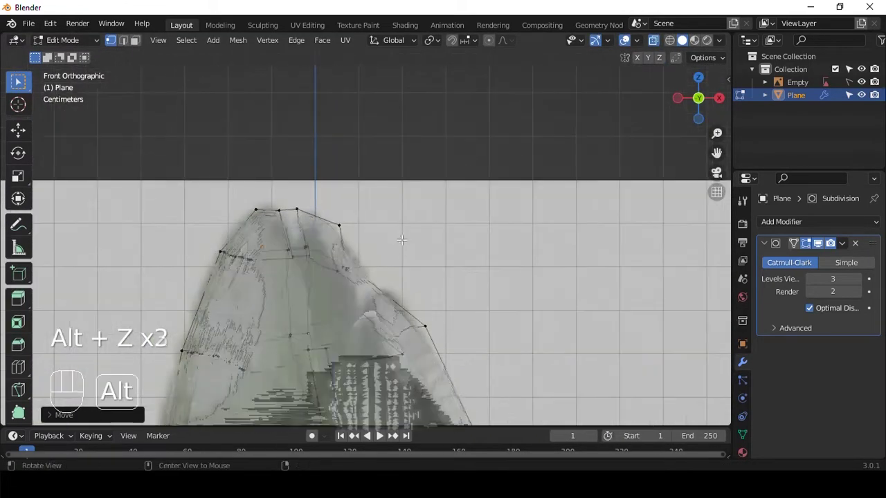
pyautogui.hotkey('alt', 'z')
pyautogui.hotkey('alt', 'z')
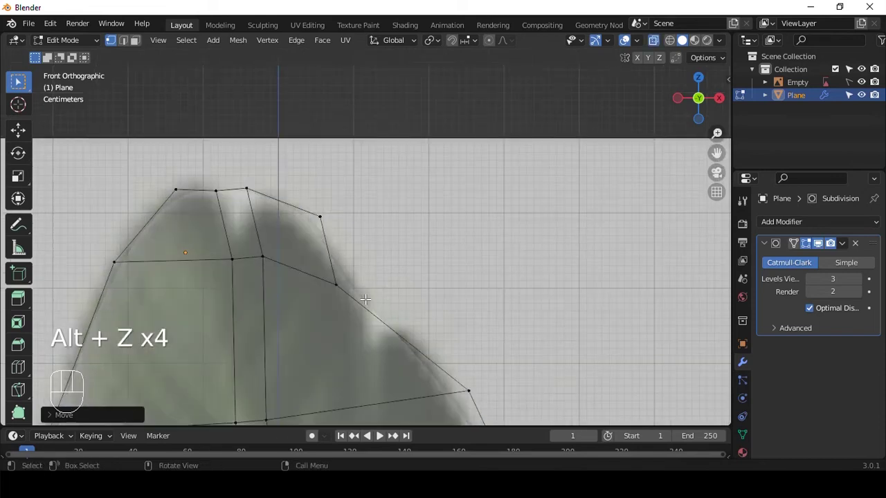
pyautogui.hotkey('alt', 'z')
pyautogui.press('3')
pyautogui.click(237, 209)
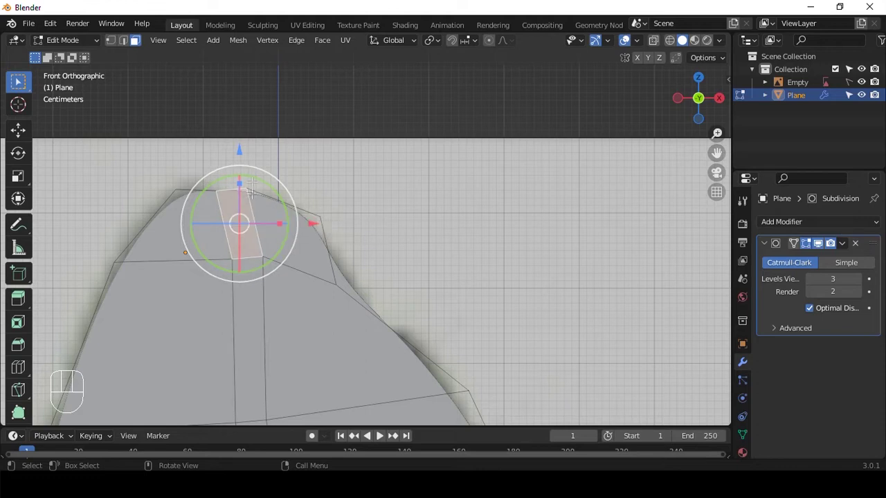
pyautogui.press('x')
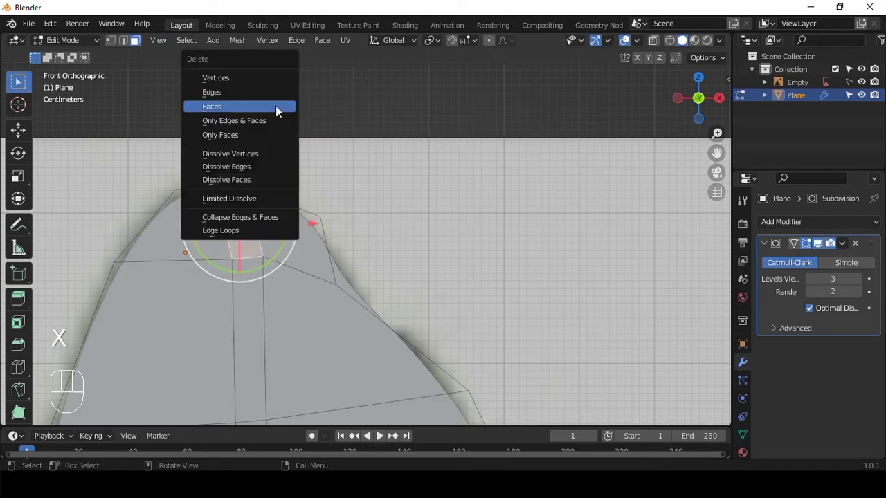
pyautogui.click(246, 106)
pyautogui.scroll(2, 263, 183)
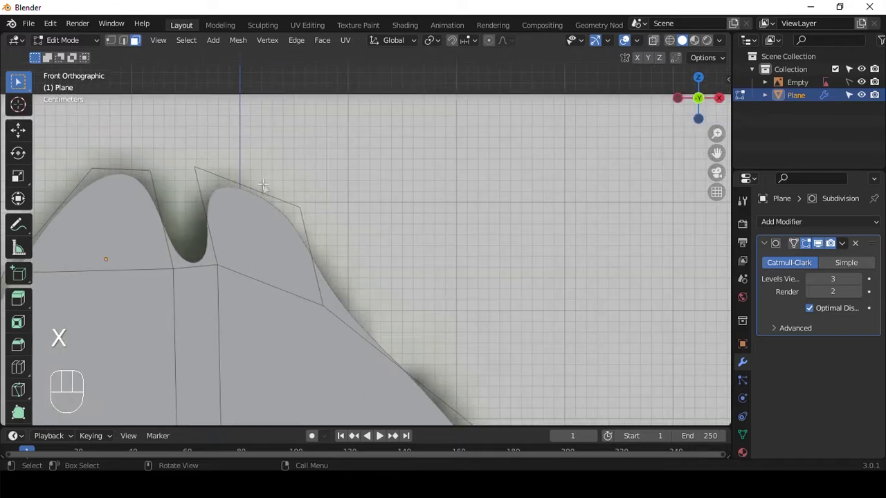
# Move the two top vertices of the right lobe toward the midrib to match the reference tip
pyautogui.press('Tab')
pyautogui.press('Tab')
pyautogui.hotkey('alt', 'z')
pyautogui.keyDown('alt'); pyautogui.keyDown('shift'); pyautogui.moveTo(289, 186); pyautogui.dragTo(310, 194, button='middle'); pyautogui.keyUp('shift'); pyautogui.keyUp('alt')
pyautogui.press('1')
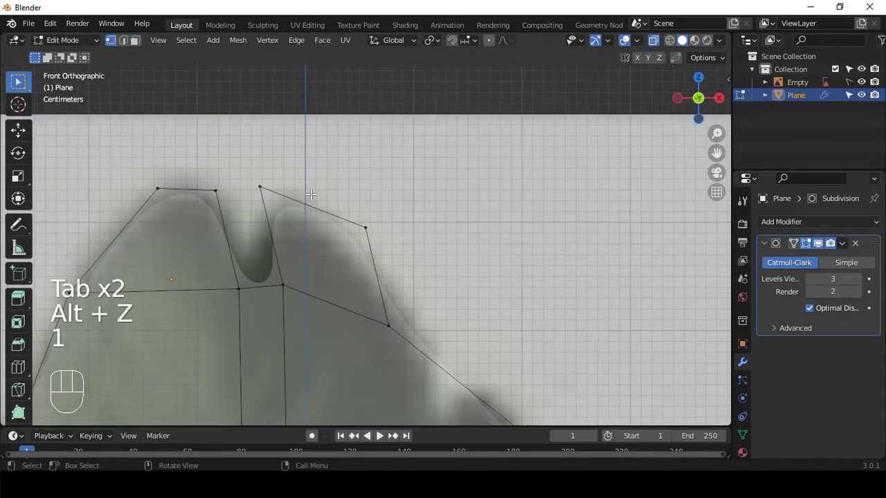
pyautogui.click(261, 186)
pyautogui.moveTo(339, 183); pyautogui.dragTo(314, 182)
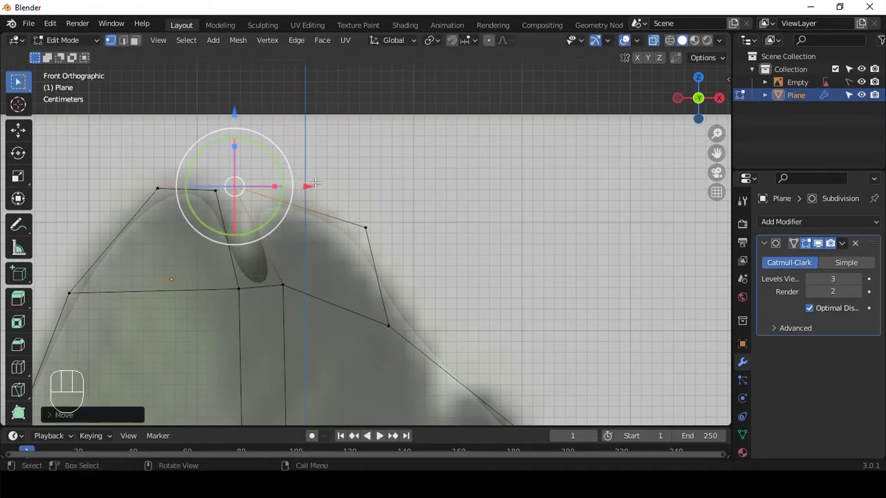
pyautogui.click(366, 227)
pyautogui.moveTo(438, 225); pyautogui.dragTo(416, 223)
# Scale the two vertices at the base of the tip notch to about 0.65 and check the resulting outline
pyautogui.moveTo(218, 267); pyautogui.dragTo(311, 306)
pyautogui.press('s')
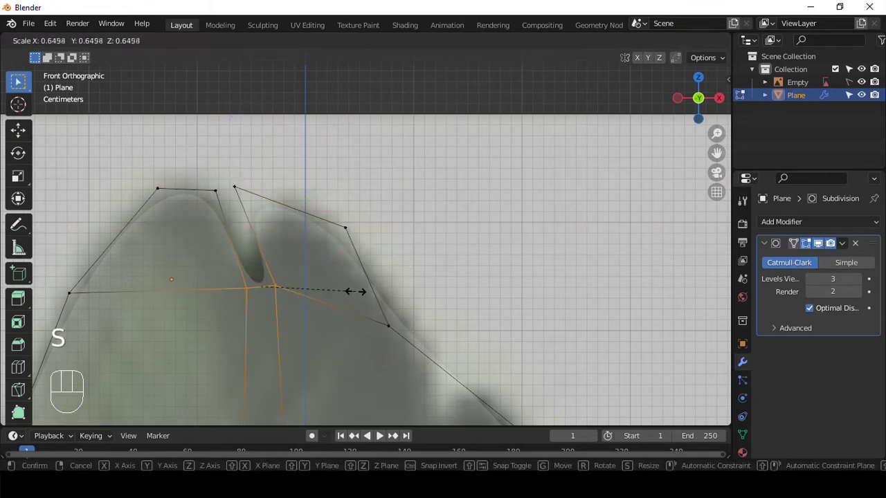
pyautogui.click(356, 291)
pyautogui.press('Tab')
pyautogui.scroll(5, 321, 225)
pyautogui.hotkey('alt', 'z')
pyautogui.hotkey('alt', 'z')
# Add two loop cuts across the leaf at the upper right-margin notch and one lengthwise through the right half
pyautogui.press('Tab')
pyautogui.hotkey('ctrl', 'r')
pyautogui.click(346, 167)
pyautogui.click(341, 162)
pyautogui.hotkey('ctrl', 'r')
pyautogui.click(341, 162)
pyautogui.hotkey('ctrl', 'r')
pyautogui.click(342, 204)
pyautogui.click(374, 205)
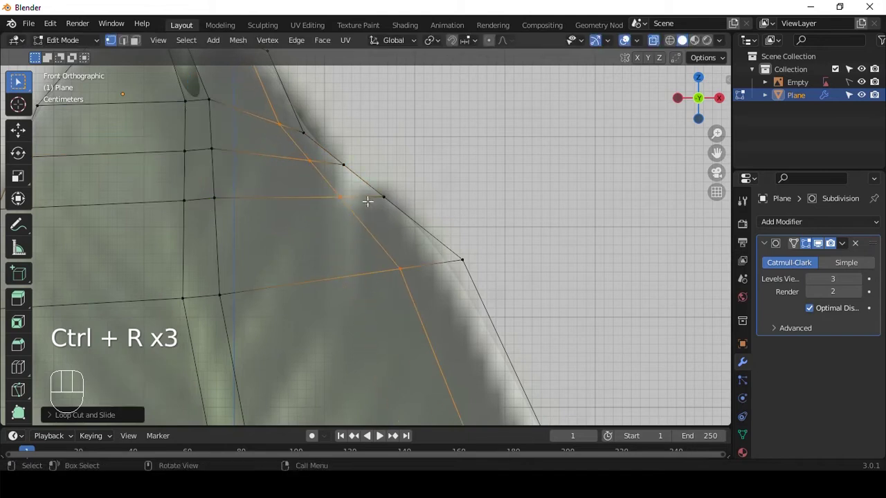
# Delete the small face on the right margin where the reference leaf has its notch
pyautogui.click(339, 196)
pyautogui.press('3')
pyautogui.click(344, 180)
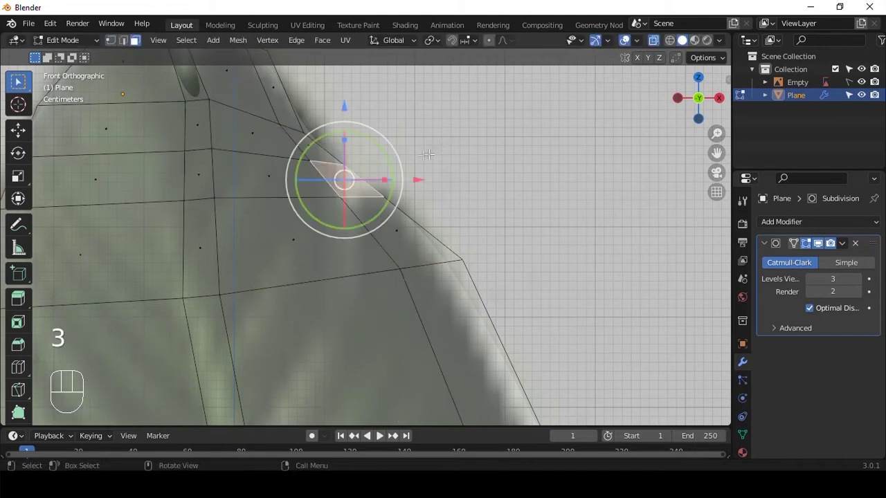
pyautogui.press('x')
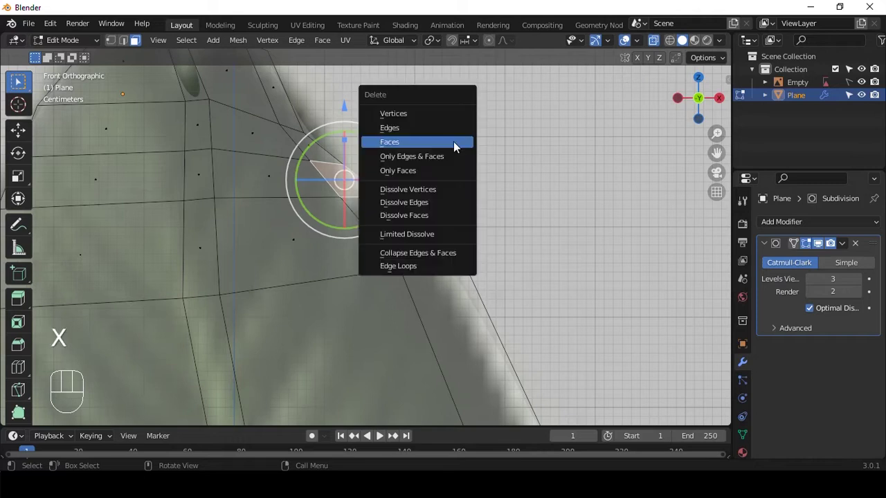
pyautogui.click(414, 144)
# Move the two inner vertices of the right-margin notch downward and scale them to shape its inner end
pyautogui.scroll(3, 408, 148)
pyautogui.press('1')
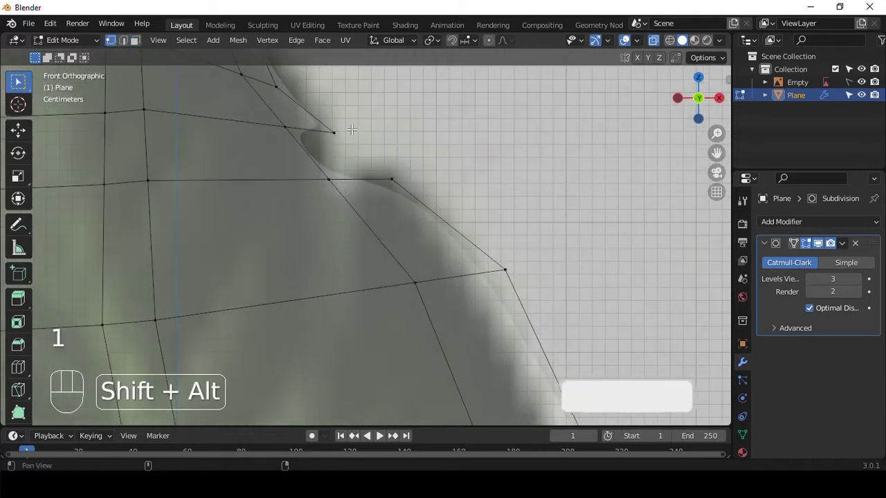
pyautogui.keyDown('shift'); pyautogui.moveTo(356, 133); pyautogui.dragTo(367, 166, button='middle'); pyautogui.keyUp('shift')
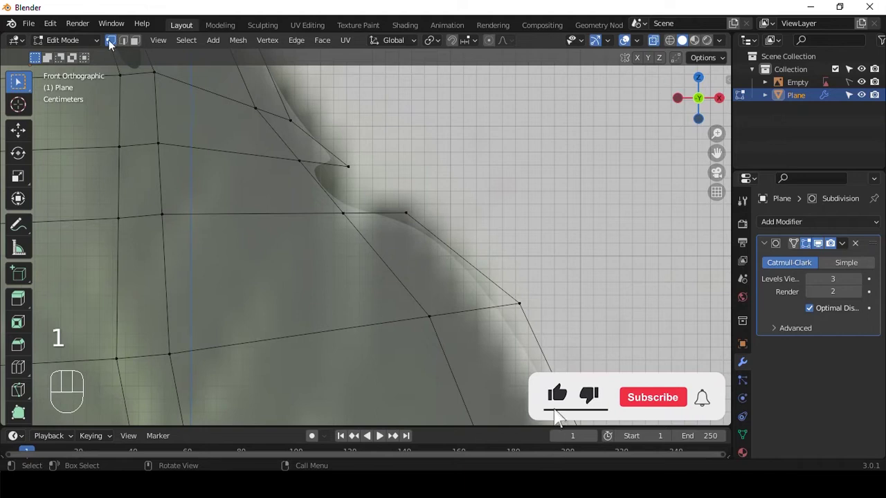
pyautogui.moveTo(284, 149); pyautogui.dragTo(360, 217)
pyautogui.press('g')
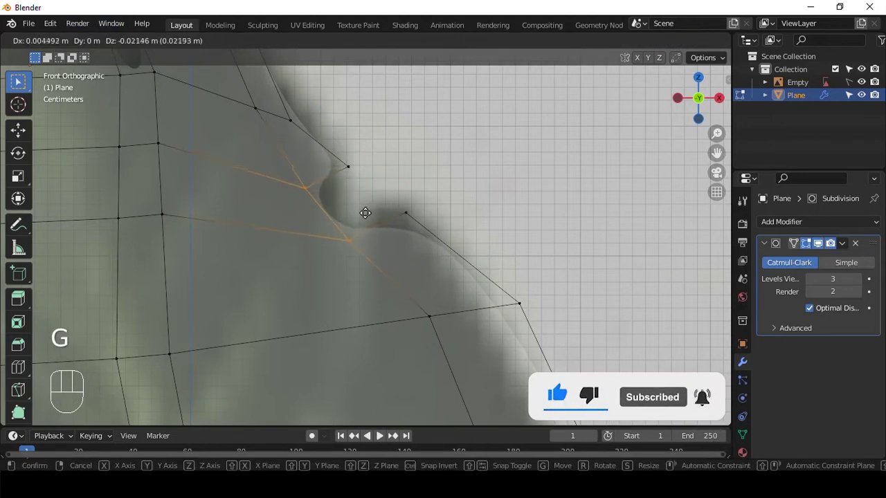
pyautogui.click(374, 231)
pyautogui.press('s')
pyautogui.click(414, 243)
# Reposition the outer vertices beside the right-margin notch to match the reference and check the smoothed outline
pyautogui.press('Tab')
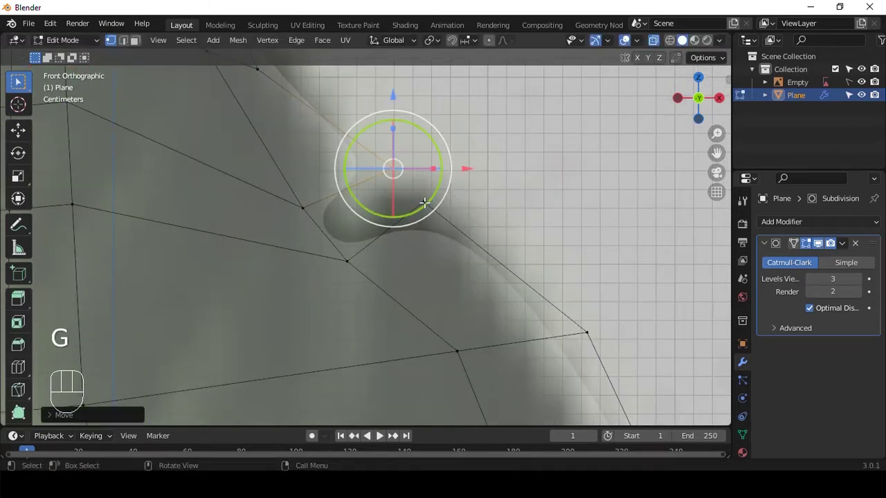
pyautogui.press('g')
pyautogui.click(476, 178)
pyautogui.press('Tab')
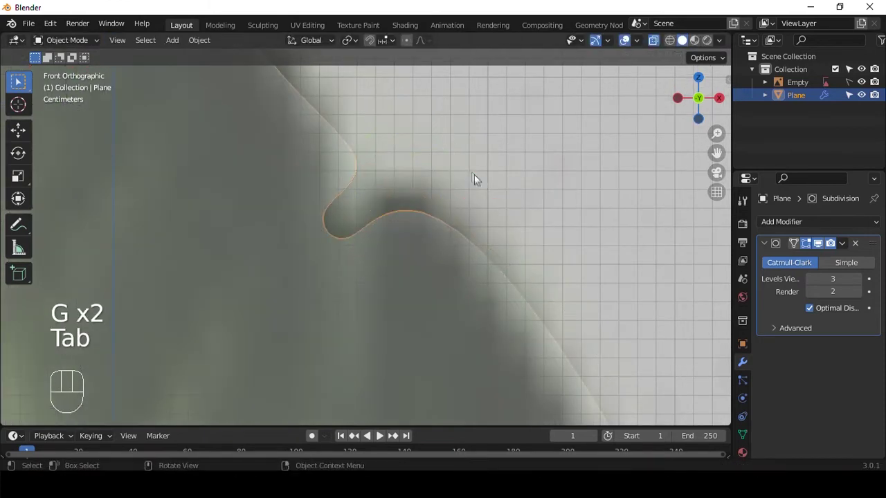
# Add two loop cuts across the leaf at the lower right-margin notch and one lengthwise near the right margin
pyautogui.scroll(-9, 473, 174)
pyautogui.keyDown('alt'); pyautogui.keyDown('shift'); pyautogui.moveTo(483, 339); pyautogui.dragTo(464, 232); pyautogui.keyUp('shift'); pyautogui.keyUp('alt')
pyautogui.keyDown('alt'); pyautogui.keyDown('shift'); pyautogui.moveTo(543, 383); pyautogui.dragTo(474, 193); pyautogui.keyUp('shift'); pyautogui.keyUp('alt')
pyautogui.scroll(3, 474, 193)
pyautogui.press('Tab')
pyautogui.keyDown('alt'); pyautogui.keyDown('shift'); pyautogui.moveTo(473, 146); pyautogui.dragTo(422, 259); pyautogui.keyUp('shift'); pyautogui.keyUp('alt')
pyautogui.hotkey('ctrl', 'r')
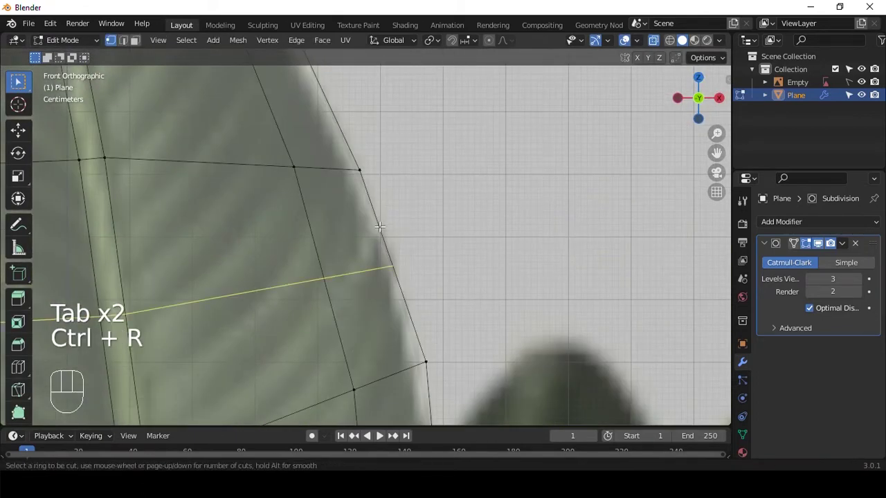
pyautogui.click(379, 227)
pyautogui.click(369, 173)
pyautogui.hotkey('ctrl', 'r')
pyautogui.click(414, 249)
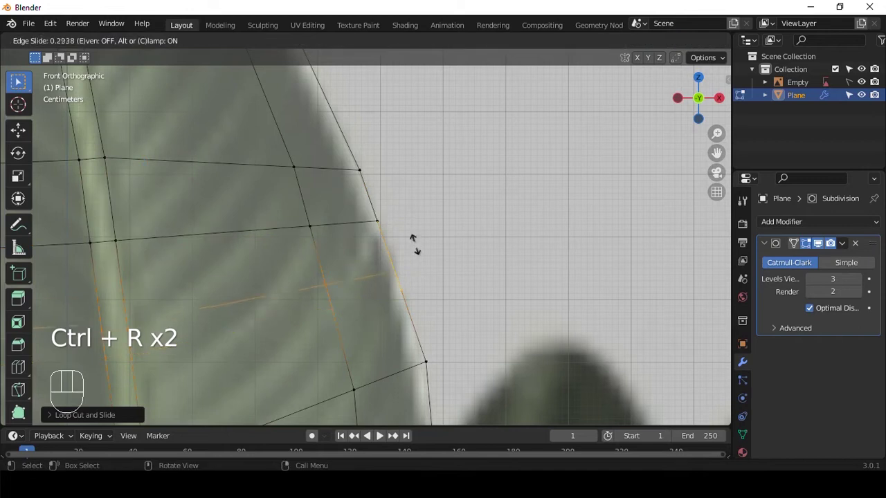
pyautogui.click(405, 221)
pyautogui.hotkey('ctrl', 'r')
pyautogui.click(352, 254)
pyautogui.click(354, 257)
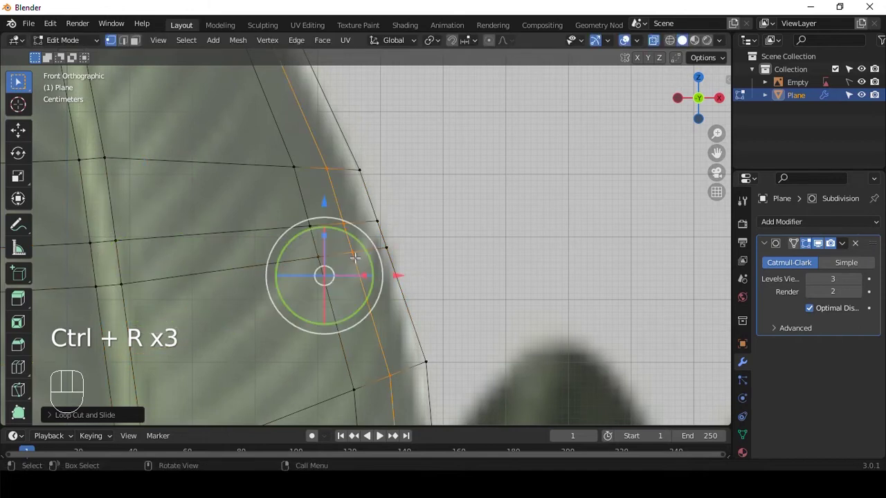
# Delete the small face on the right margin where the reference leaf has its lower notch
pyautogui.press('a')
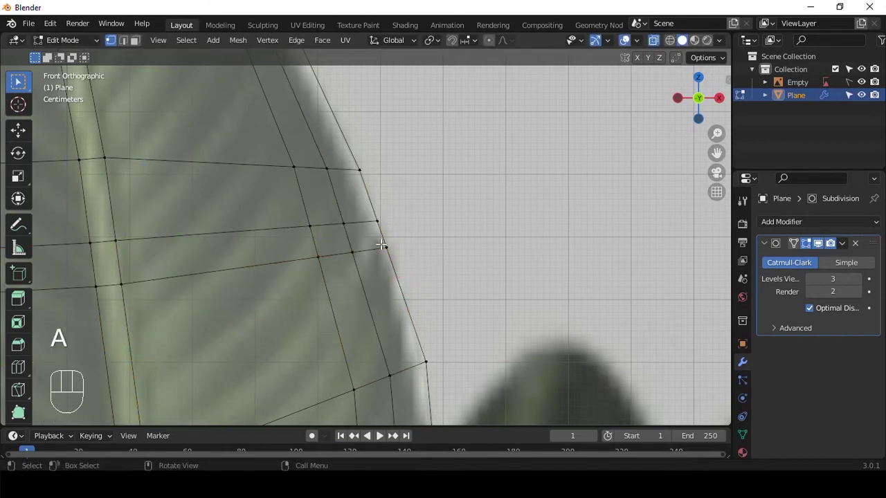
pyautogui.scroll(2, 381, 244)
pyautogui.press('3')
pyautogui.click(367, 235)
pyautogui.press('x')
pyautogui.click(395, 213)
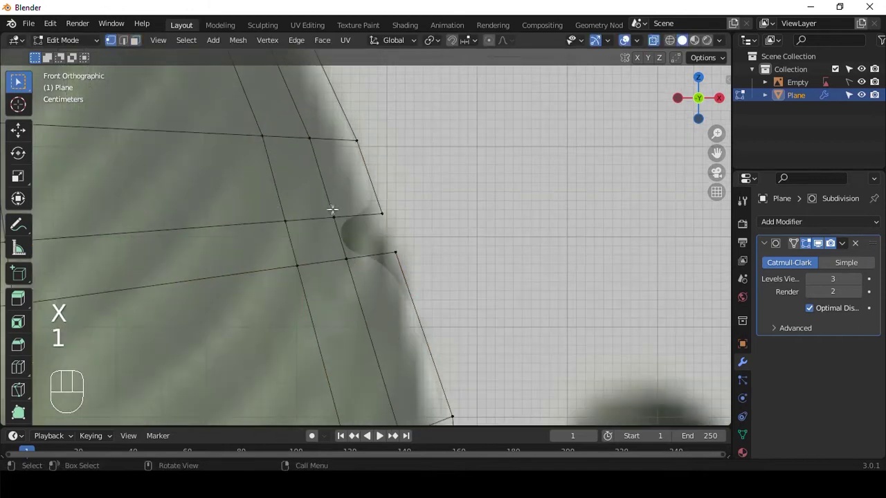
# Move the inner vertices of the lower right-margin notch downward to match the reference
pyautogui.click(332, 210)
pyautogui.press('g')
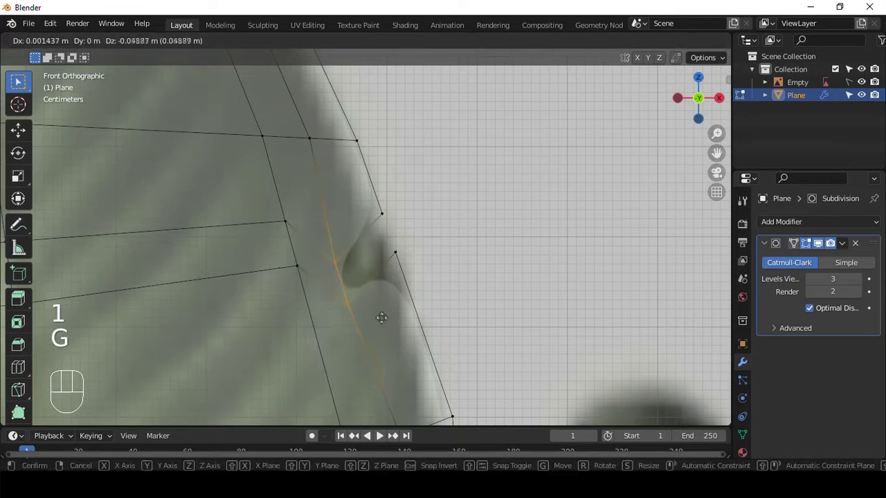
pyautogui.click(501, 286)
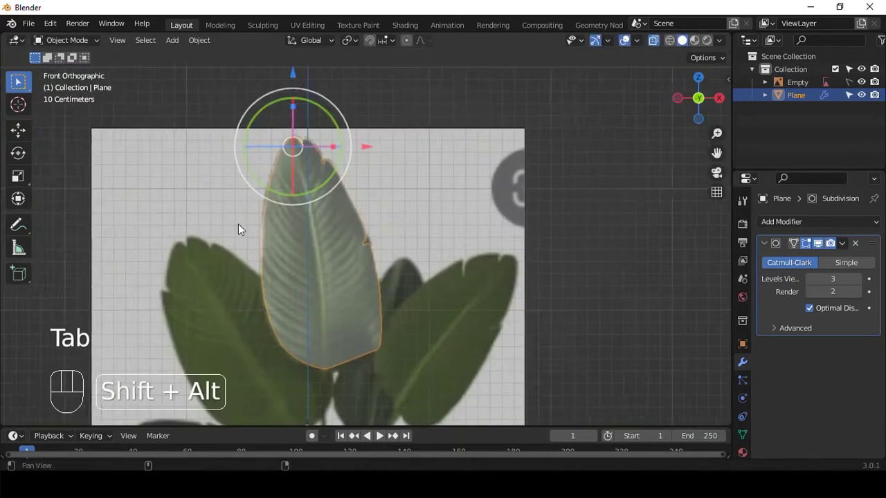
# Add a lengthwise loop cut close to the leaf's left margin
pyautogui.scroll(5, 333, 205)
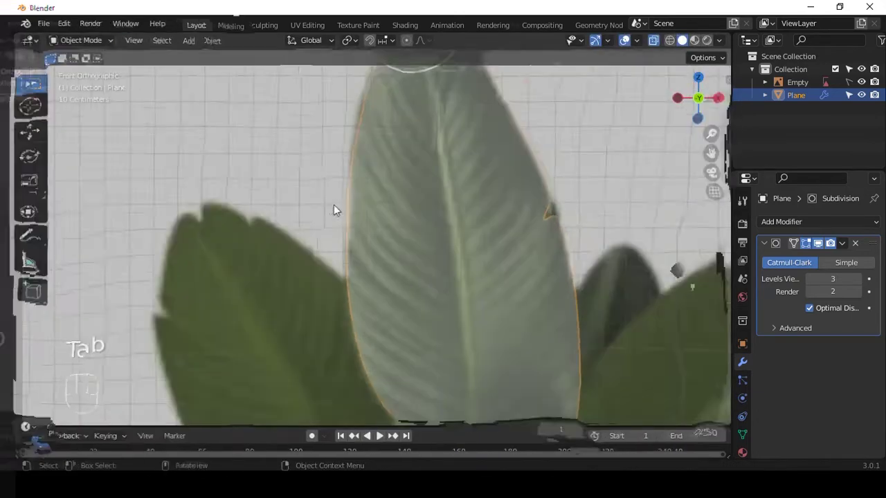
pyautogui.press('Tab')
pyautogui.keyDown('shift'); pyautogui.moveTo(340, 199); pyautogui.dragTo(328, 209, button='middle'); pyautogui.keyUp('shift')
pyautogui.hotkey('ctrl', 'r')
pyautogui.click(350, 186)
pyautogui.click(289, 190)
# Delete the small face on the left margin between the two closely spaced cross cuts to open a notch
pyautogui.press('3')
pyautogui.click(339, 209)
pyautogui.press('x')
pyautogui.click(379, 200)
pyautogui.press('Tab')
pyautogui.press('Tab')
# Move the inner vertices of the left-margin notch to shape its inner end and check the smoothed outline
pyautogui.press('1')
pyautogui.moveTo(347, 170); pyautogui.dragTo(376, 242)
pyautogui.press('g')
pyautogui.click(385, 270)
pyautogui.press('Tab')
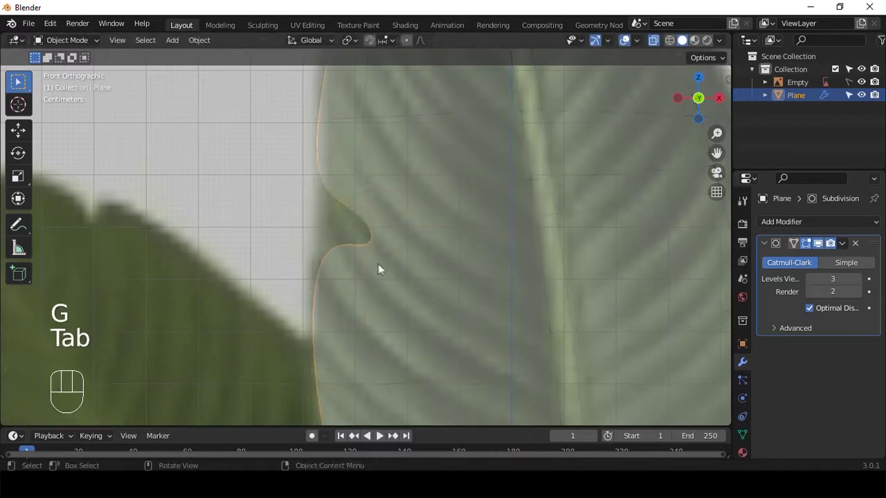
# Scale the vertices around the left-margin notch to adjust its opening
pyautogui.scroll(-3, 378, 266)
pyautogui.press('Tab')
pyautogui.moveTo(263, 157); pyautogui.dragTo(335, 239)
pyautogui.press('s')
pyautogui.click(405, 211)
pyautogui.press('Tab')
# Examine the whole leaf outline against the reference image, with and without X-ray display
pyautogui.scroll(-10, 404, 208)
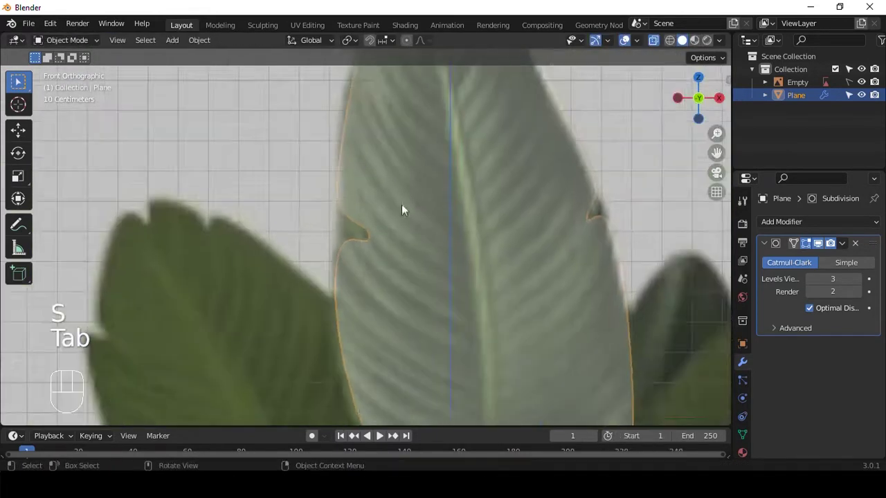
pyautogui.keyDown('shift'); pyautogui.moveTo(453, 229); pyautogui.dragTo(448, 201, button='middle'); pyautogui.keyUp('shift')
pyautogui.hotkey('alt', 'z')
pyautogui.scroll(4, 446, 193)
pyautogui.hotkey('alt', 'z')
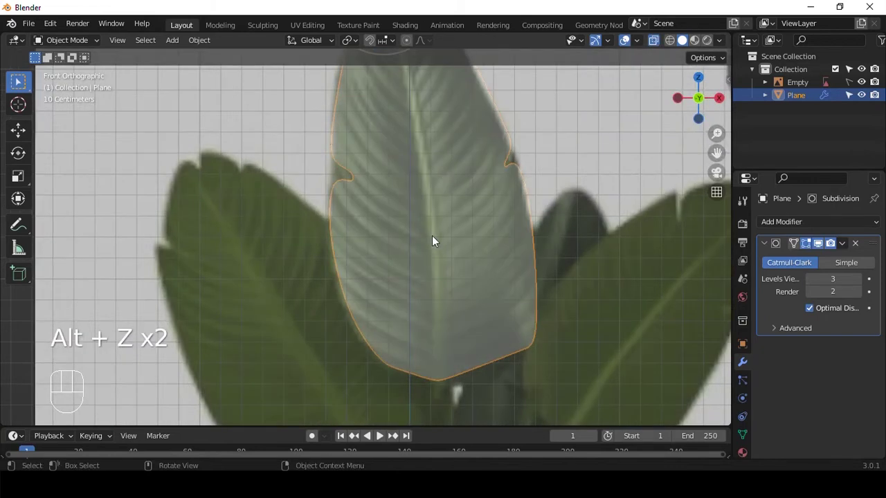
pyautogui.scroll(-1, 439, 237)
pyautogui.hotkey('shift', 'alt')
pyautogui.keyDown('shift'); pyautogui.moveTo(452, 190); pyautogui.dragTo(439, 233, button='middle'); pyautogui.keyUp('shift')
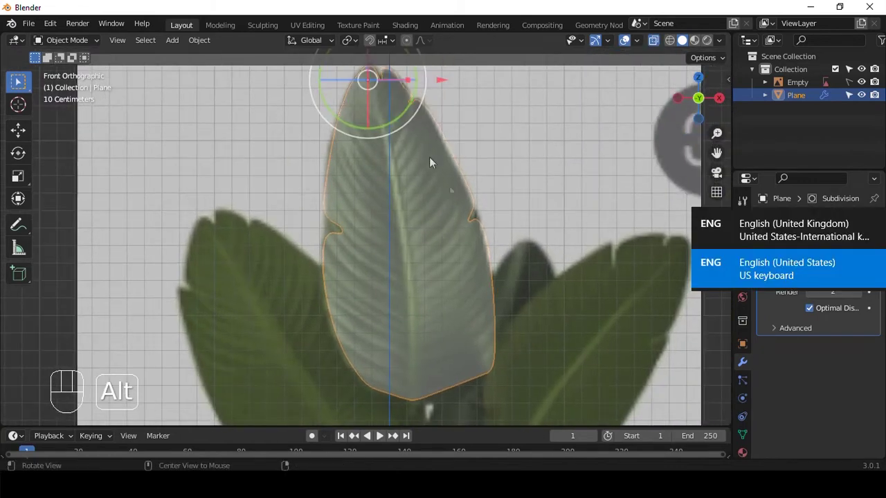
pyautogui.scroll(-3, 435, 162)
pyautogui.keyDown('shift'); pyautogui.moveTo(576, 196); pyautogui.dragTo(569, 162, button='middle'); pyautogui.keyUp('shift')
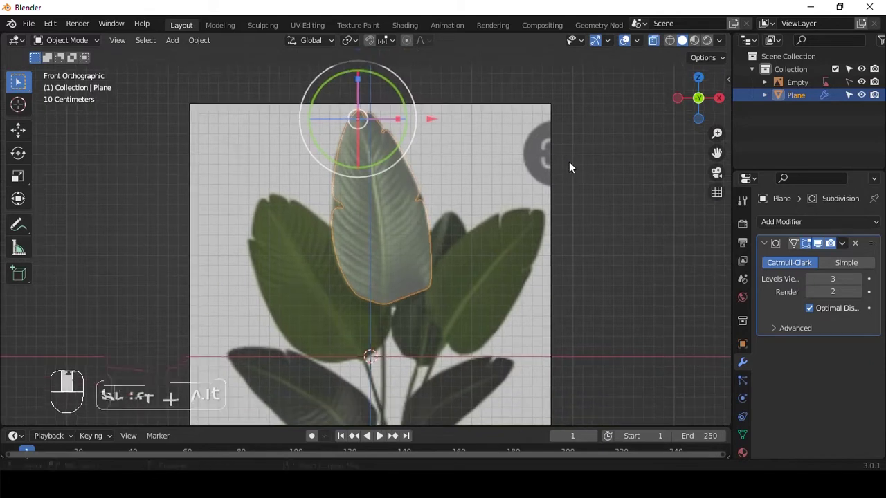
# Move the two outer vertices at the leaf's lower right corner up and inward toward the reference outline
pyautogui.scroll(6, 477, 314)
pyautogui.press('Tab')
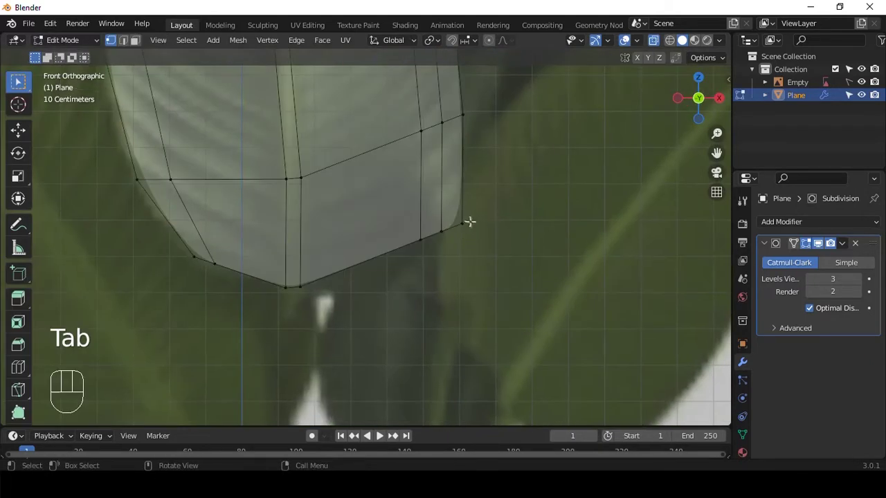
pyautogui.moveTo(429, 195); pyautogui.dragTo(502, 254)
pyautogui.press('g')
pyautogui.click(519, 219)
# Raise the outermost vertex of the leaf's lower right corner by about 0.06 m to round the corner
pyautogui.click(458, 208)
pyautogui.press('j')
pyautogui.press('h')
pyautogui.hotkey('ctrl', 'z')
pyautogui.press('g')
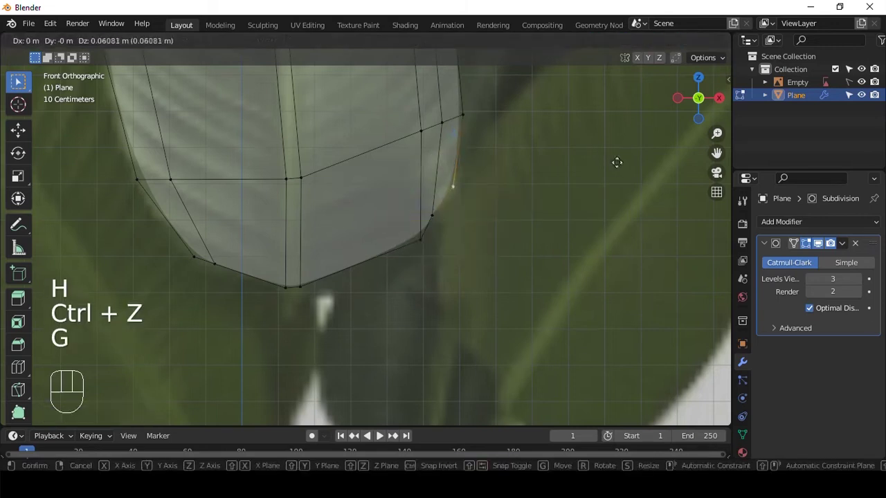
pyautogui.click(616, 163)
pyautogui.press('Tab')
pyautogui.press('Tab')
pyautogui.press('g')
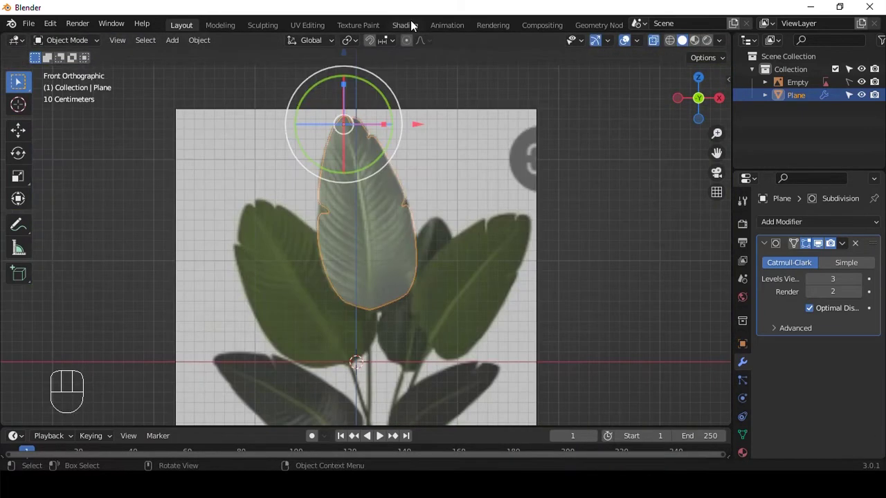
# Create a new leaf material in the Shading workspace with an aaa.jpg image texture, mapping and texture coordinate nodes feeding the base color
pyautogui.click(413, 26)
pyautogui.click(457, 285)
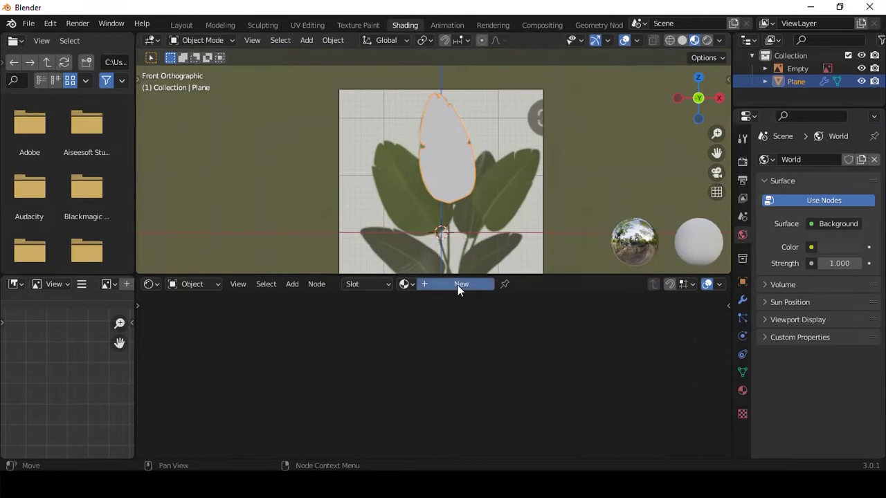
pyautogui.moveTo(444, 325); pyautogui.dragTo(478, 345, button='middle')
pyautogui.click(460, 321)
pyautogui.hotkey('ctrl', 't')
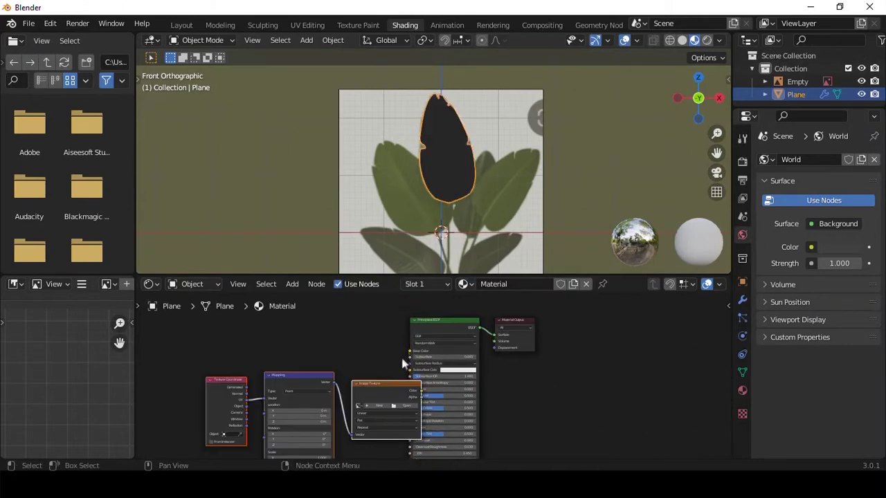
pyautogui.moveTo(398, 386); pyautogui.dragTo(328, 335)
pyautogui.scroll(3, 349, 355)
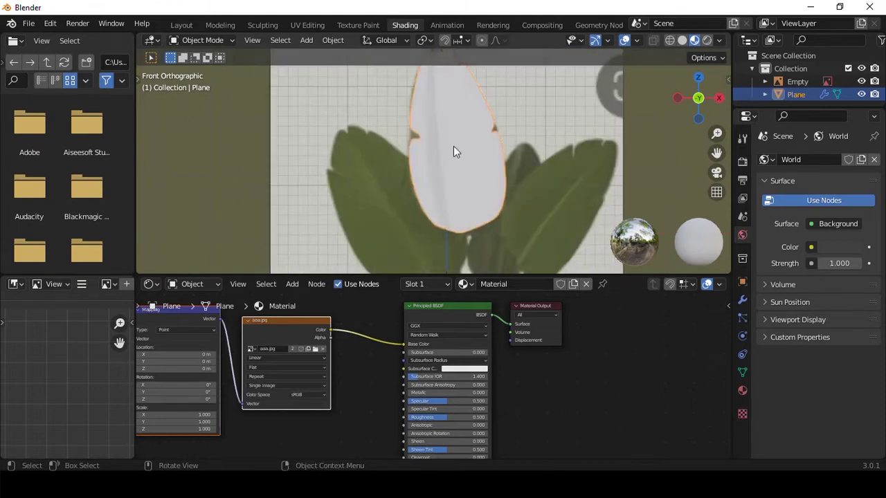
pyautogui.scroll(-2, 456, 146)
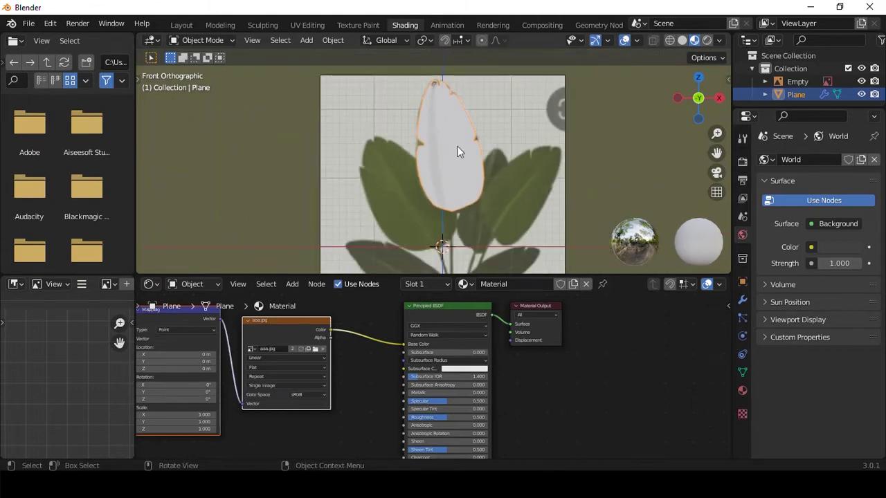
# Unwrap the whole leaf mesh with Project from View in the front view
pyautogui.press('Tab')
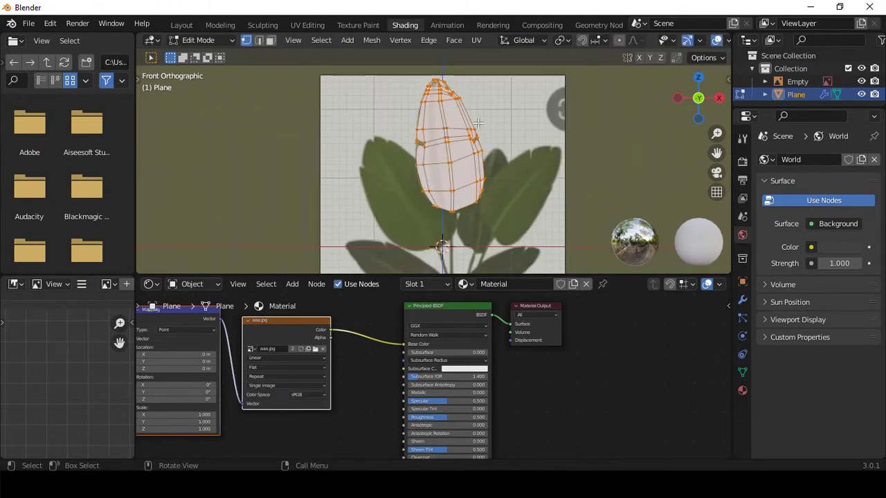
pyautogui.press('u')
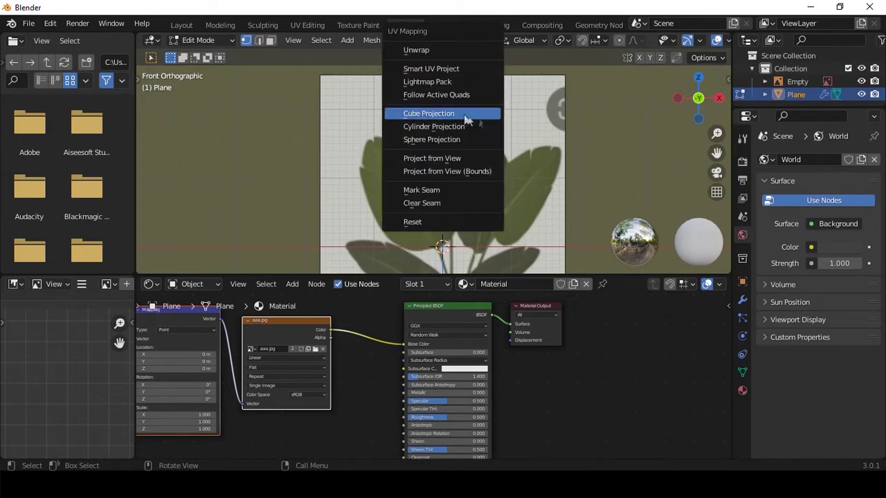
pyautogui.click(454, 157)
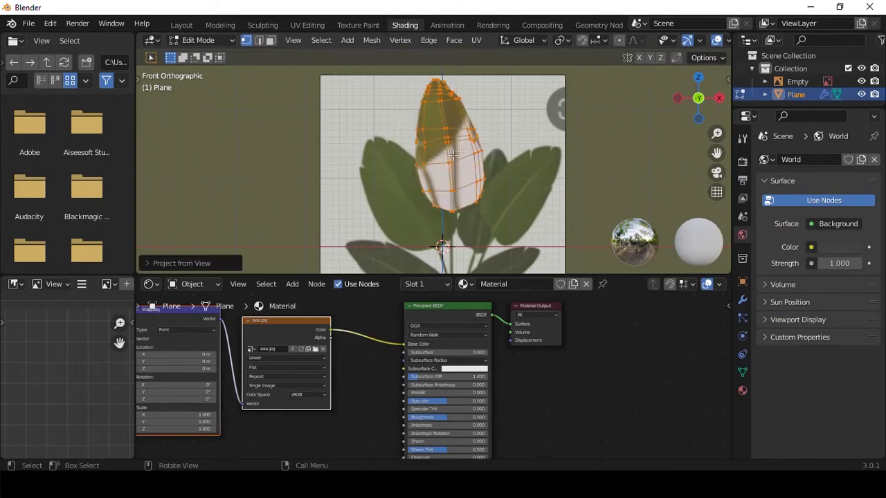
# In the UV Editing workspace, turn on Correct Face Attributes and set the UV editor's pivot to Median Point
pyautogui.click(308, 25)
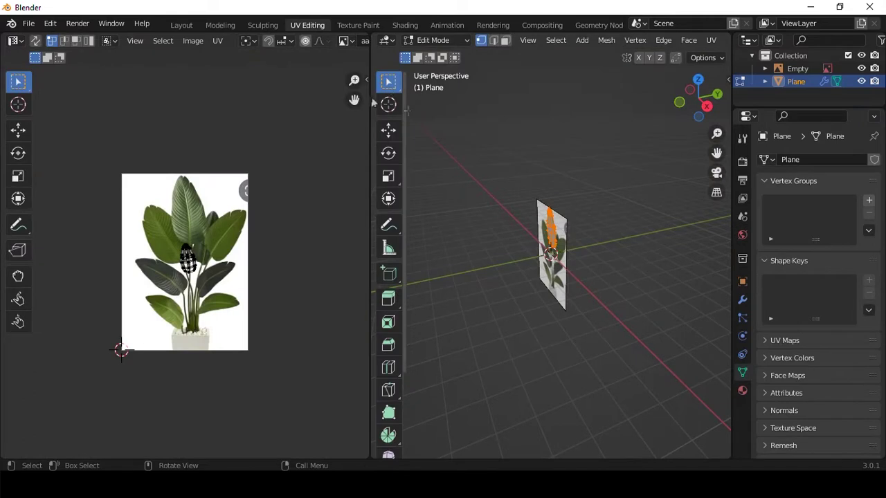
pyautogui.click(707, 59)
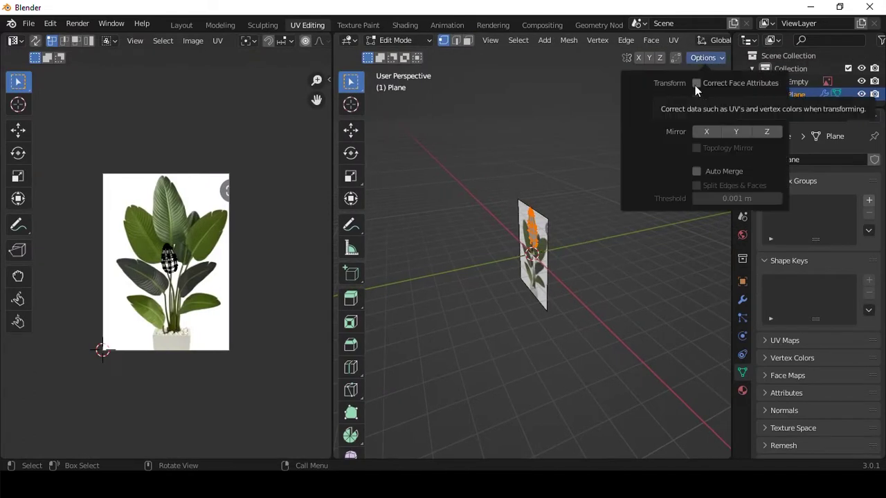
pyautogui.click(695, 85)
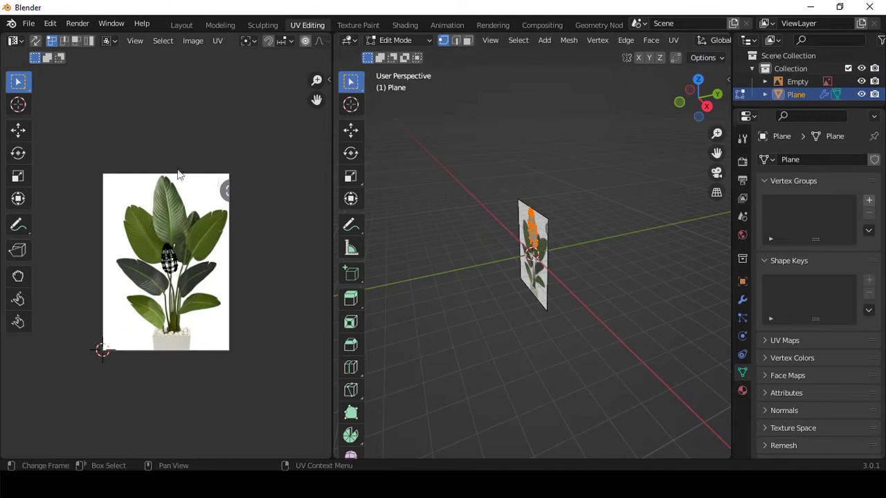
pyautogui.click(248, 42)
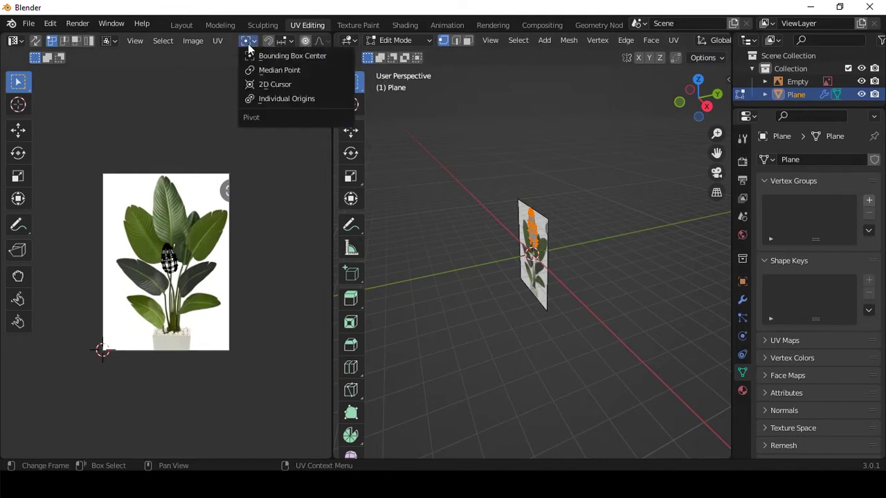
pyautogui.click(281, 70)
# Show the leaf in front view with Material Preview shading in the 3D viewport
pyautogui.press('`')
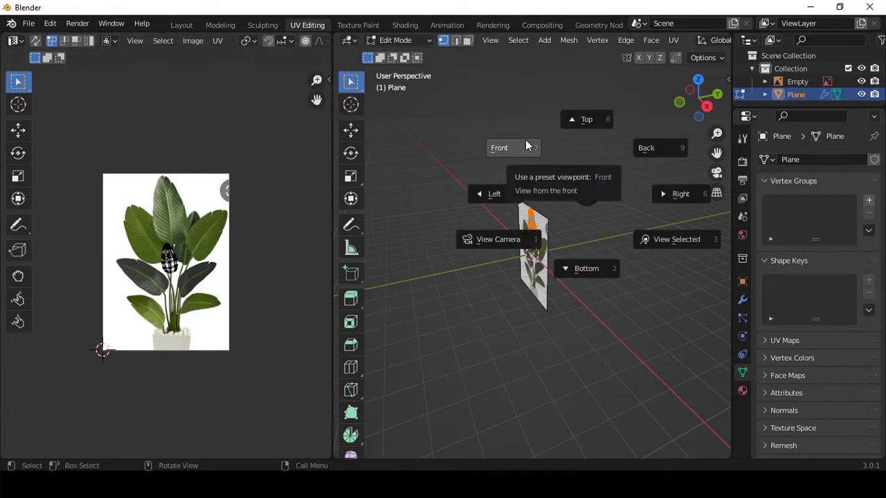
pyautogui.click(526, 143)
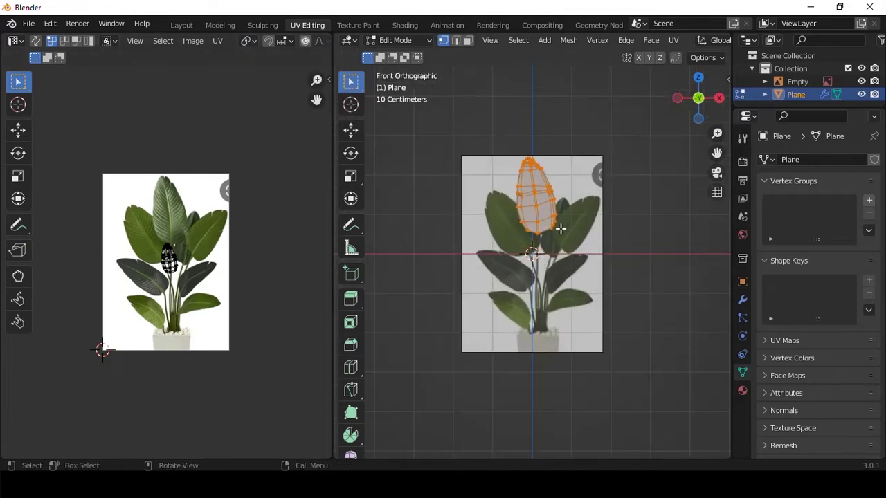
pyautogui.scroll(3, 560, 228)
pyautogui.scroll(-5, 671, 41)
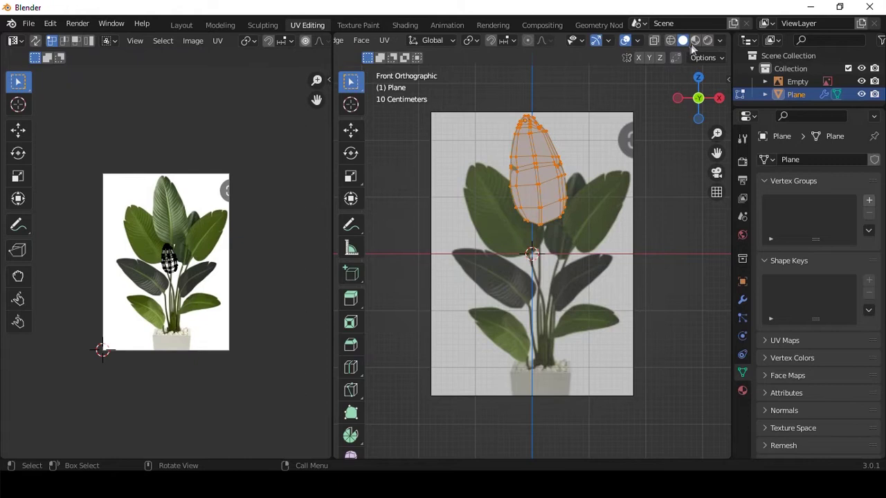
pyautogui.click(695, 40)
pyautogui.scroll(3, 517, 176)
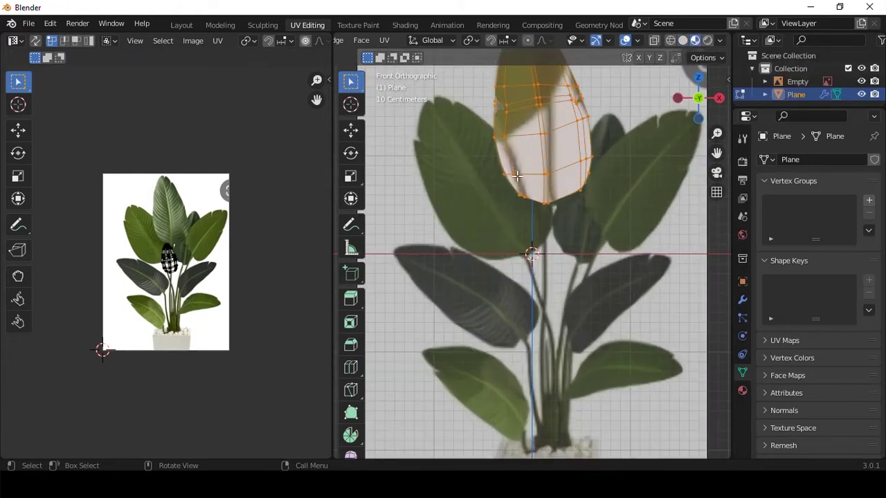
pyautogui.keyDown('shift'); pyautogui.moveTo(517, 176); pyautogui.dragTo(545, 222, button='middle'); pyautogui.keyUp('shift')
# Select all the leaf's UVs, scale them about 2.06 times and move them onto the tall central leaf in the image
pyautogui.scroll(2, 173, 263)
pyautogui.press('b')
pyautogui.moveTo(140, 200); pyautogui.dragTo(215, 299)
pyautogui.scroll(1, 207, 228)
pyautogui.press('s')
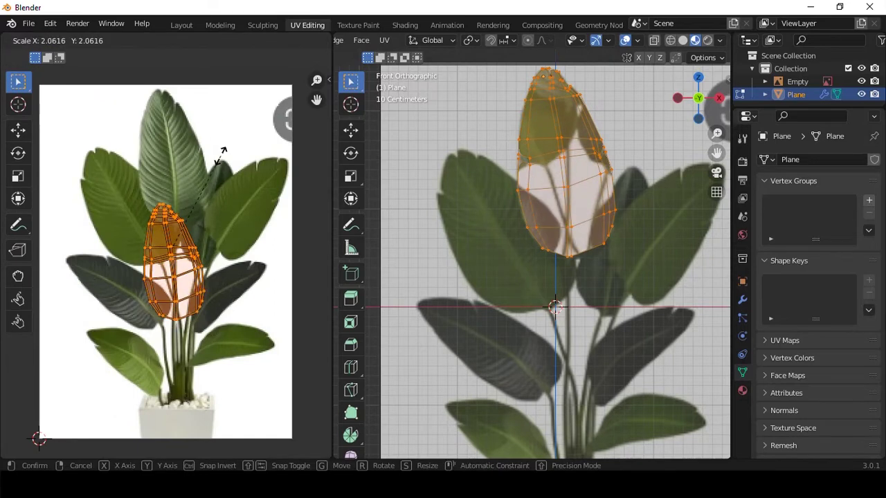
pyautogui.click(220, 156)
pyautogui.press('g')
pyautogui.click(142, 323)
# Fine-tune the scale and position of the leaf's UVs so they fit the tall leaf's outline in the image
pyautogui.scroll(3, 142, 323)
pyautogui.scroll(-1, 169, 245)
pyautogui.press('s')
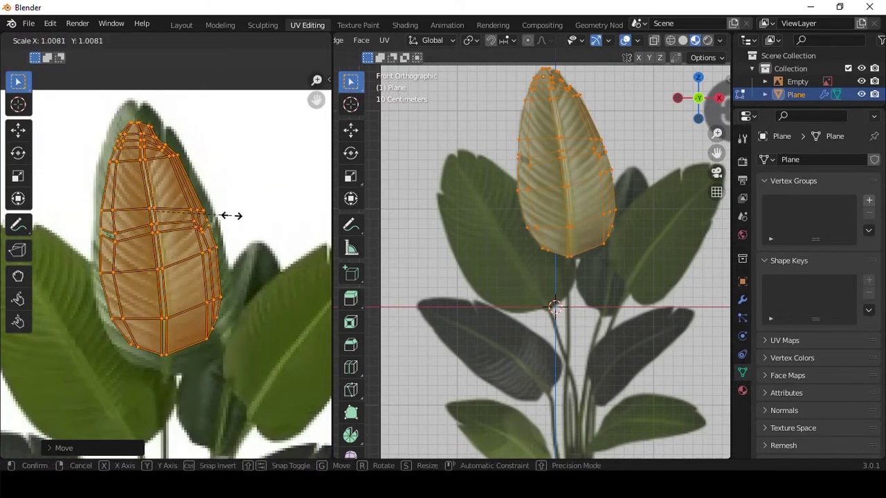
pyautogui.click(225, 215)
pyautogui.press('g')
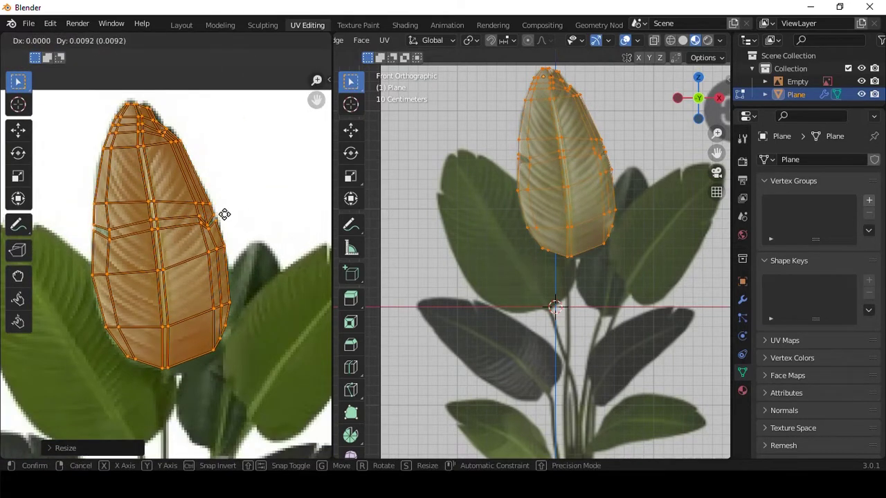
pyautogui.click(222, 219)
pyautogui.scroll(4, 609, 172)
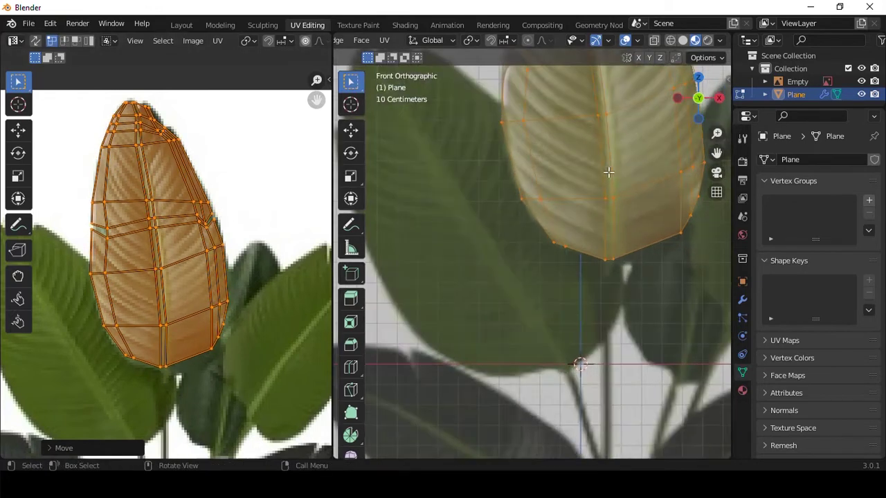
# Leave mesh editing and move the textured leaf to the right, clear of the reference image
pyautogui.press('Tab')
pyautogui.keyDown('shift'); pyautogui.moveTo(595, 122); pyautogui.dragTo(561, 325, button='middle'); pyautogui.keyUp('shift')
pyautogui.scroll(1, 522, 253)
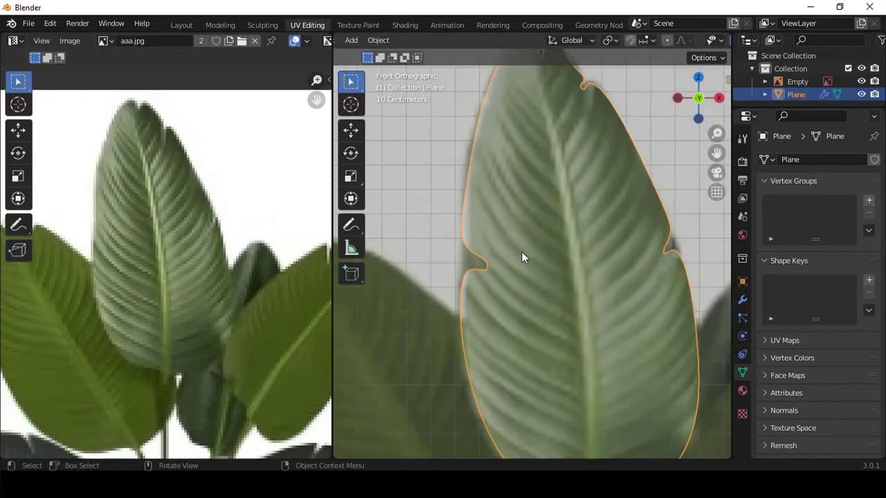
pyautogui.scroll(-3, 519, 249)
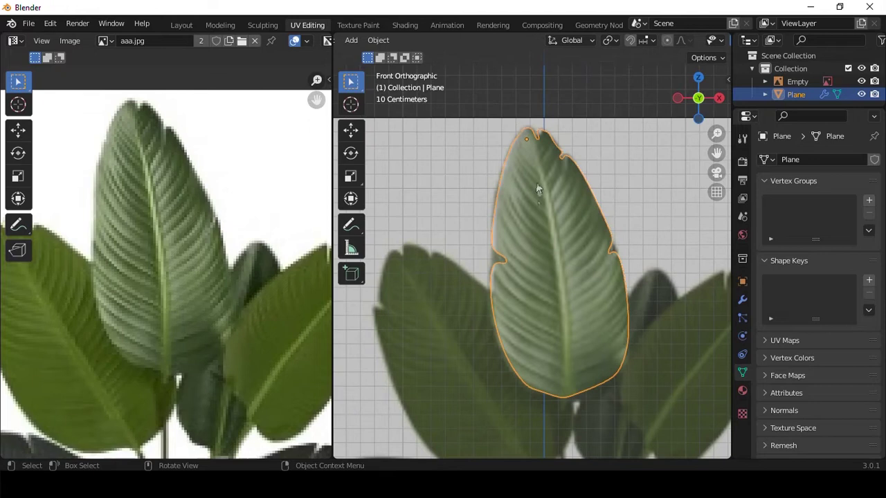
pyautogui.click(181, 25)
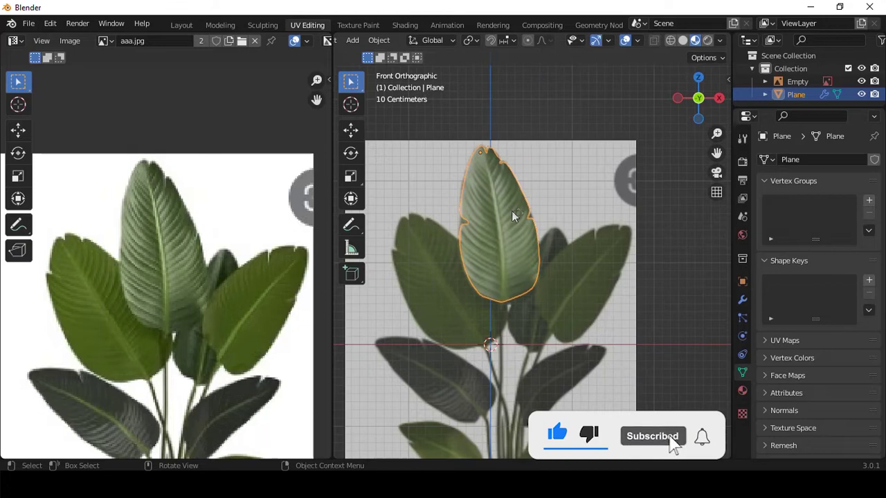
pyautogui.moveTo(512, 210); pyautogui.dragTo(691, 225)
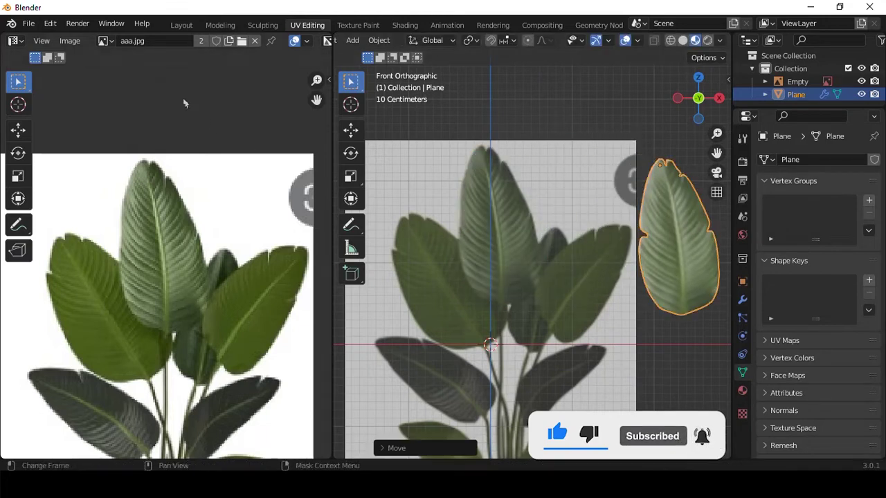
# In the UV Editing workspace, scale the leaf's UVs down slightly so no white background shows at its edges
pyautogui.click(182, 25)
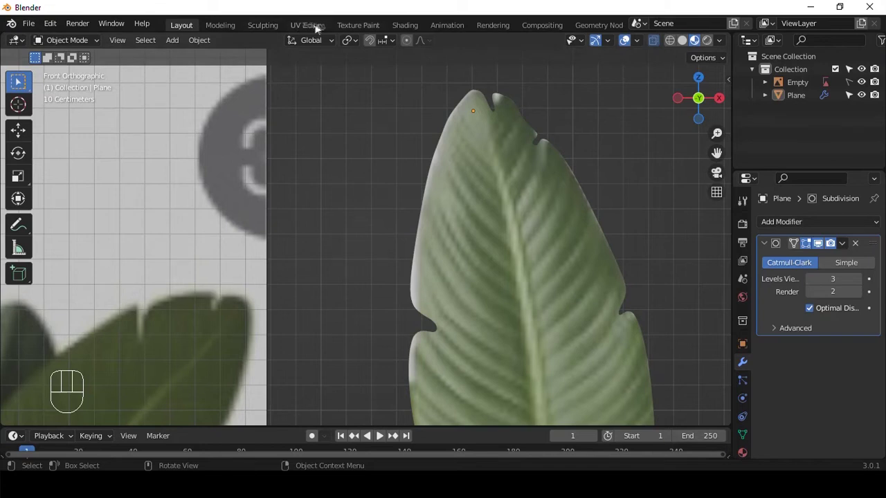
pyautogui.click(313, 25)
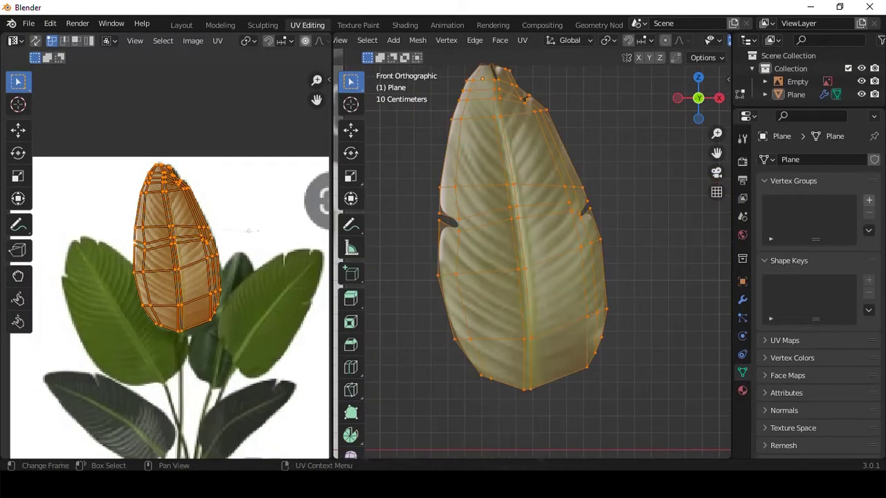
pyautogui.press('s')
pyautogui.click(248, 231)
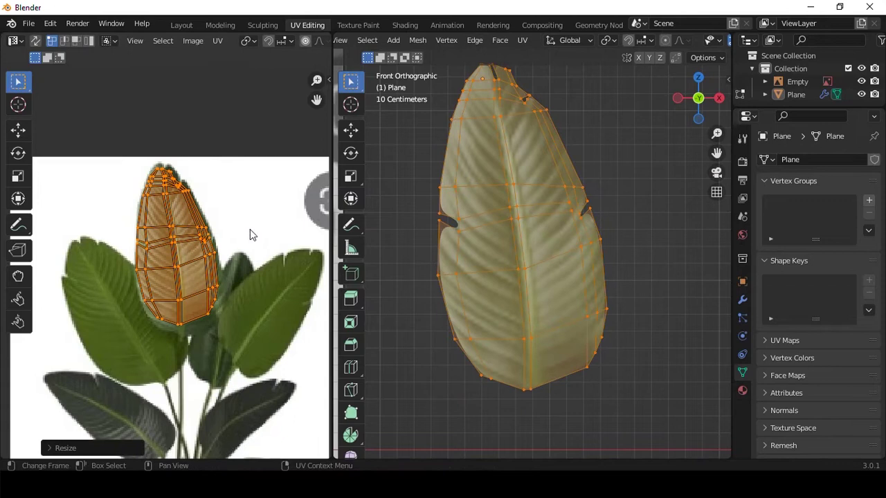
pyautogui.press('Tab')
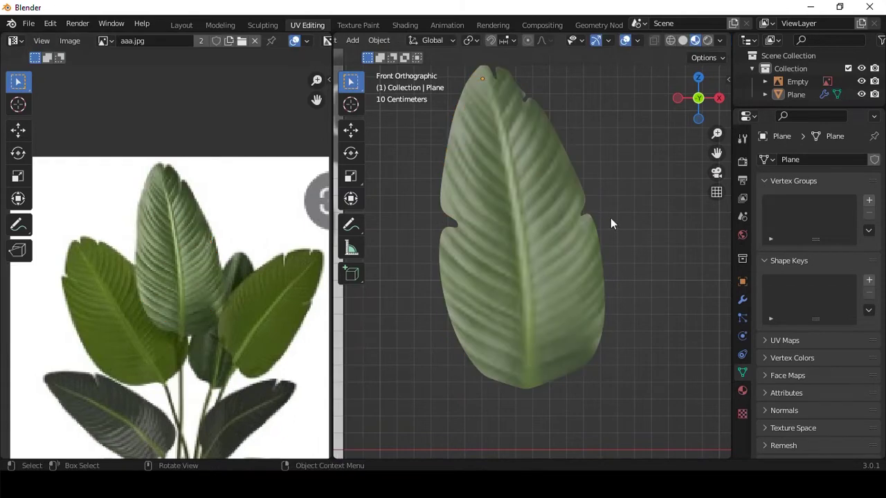
# In the Layout workspace, examine the textured leaf beside the reference plant's leaves from several angles
pyautogui.click(185, 25)
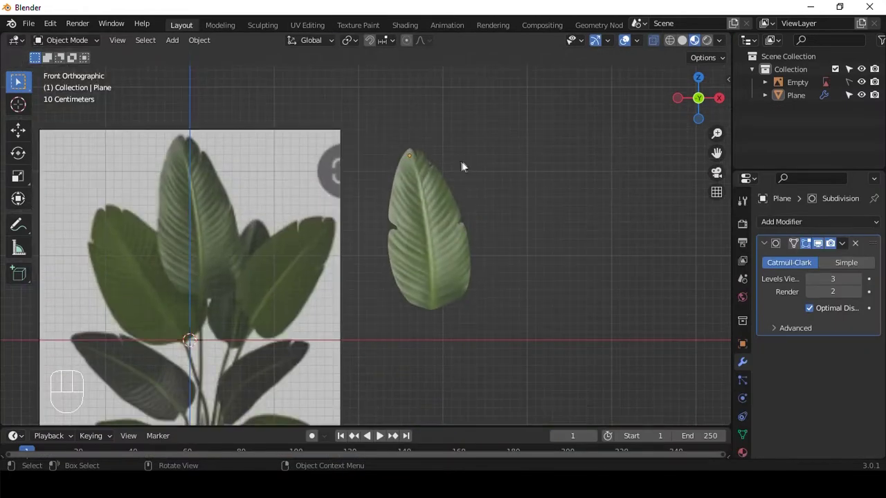
pyautogui.scroll(-2, 355, 186)
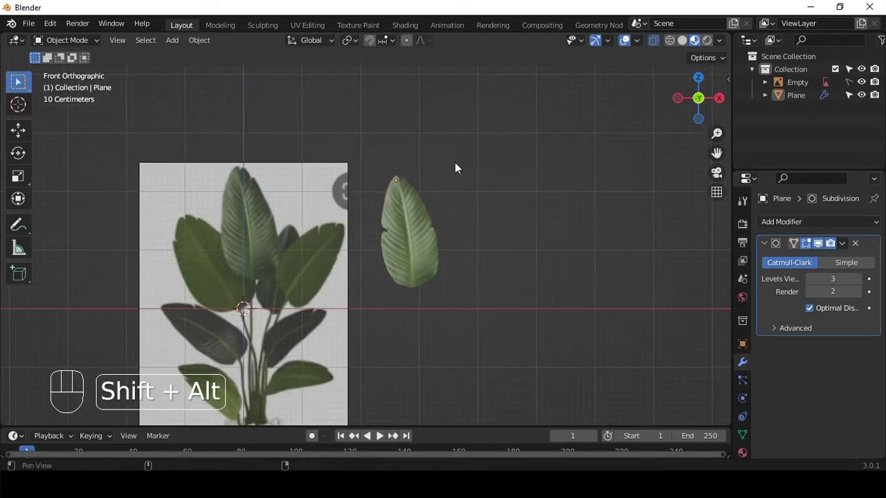
pyautogui.scroll(3, 422, 224)
pyautogui.moveTo(502, 200)
pyautogui.keyDown('alt'); pyautogui.mouseDown()
pyautogui.moveTo(431, 197)
pyautogui.moveTo(503, 206)
pyautogui.mouseUp(); pyautogui.keyUp('alt')
pyautogui.click(420, 234)
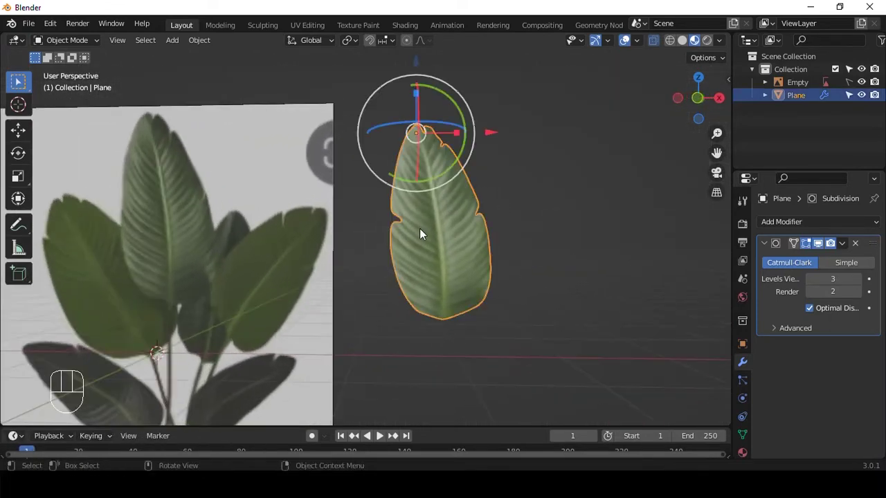
pyautogui.keyDown('alt'); pyautogui.keyDown('shift'); pyautogui.moveTo(419, 234); pyautogui.dragTo(439, 148); pyautogui.keyUp('shift'); pyautogui.keyUp('alt')
pyautogui.scroll(4, 244, 308)
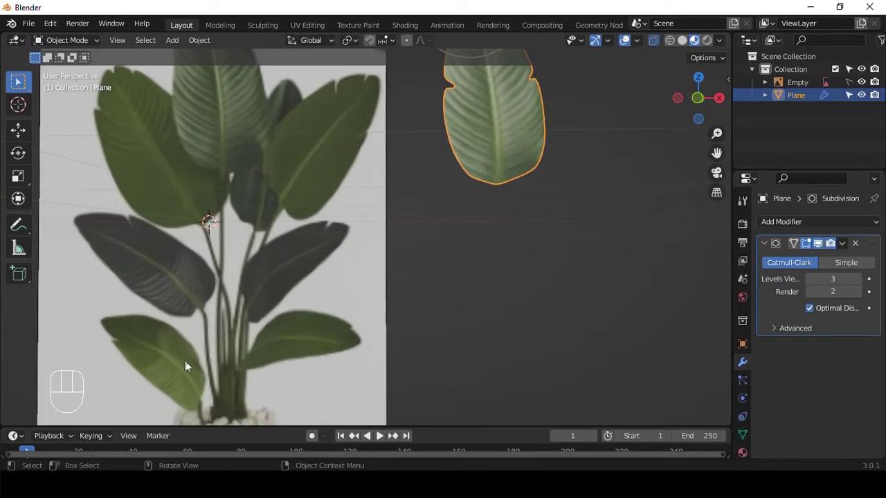
pyautogui.keyDown('alt'); pyautogui.moveTo(524, 147); pyautogui.dragTo(503, 123); pyautogui.keyUp('alt')
pyautogui.scroll(-3, 502, 123)
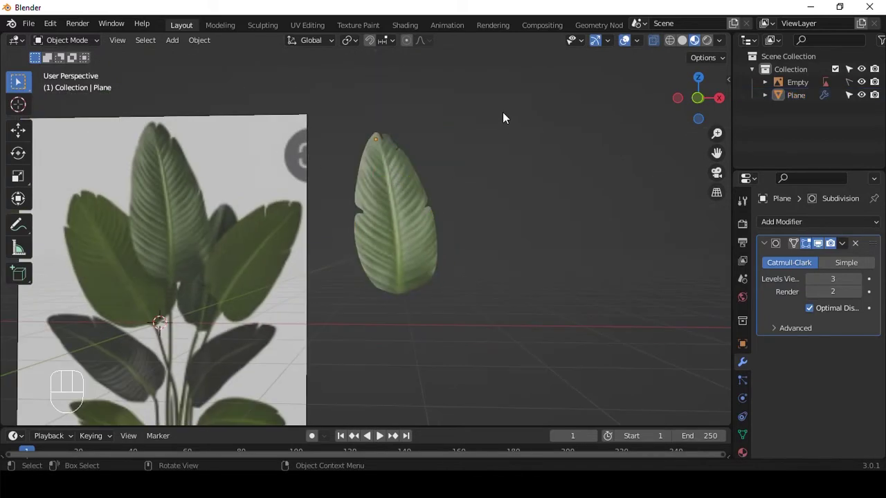
# Add a lattice and move it over the leaf in front view
pyautogui.hotkey('shift', 'a')
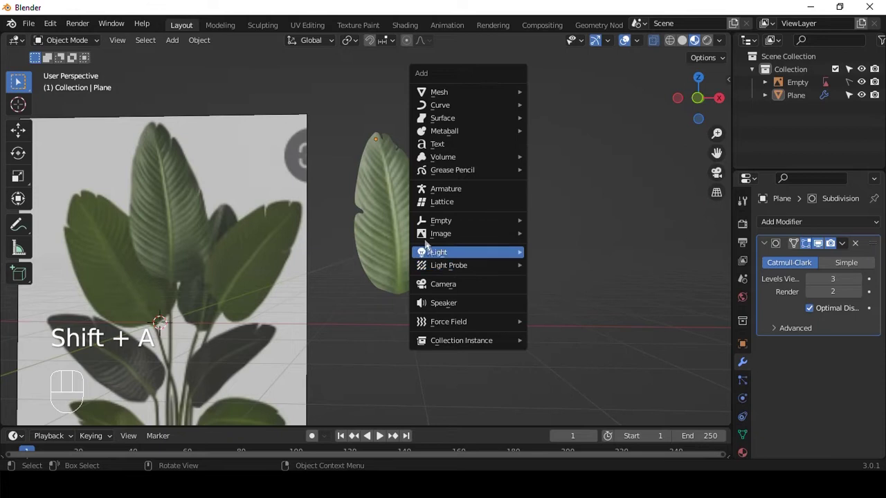
pyautogui.click(459, 203)
pyautogui.press('KP_1')
pyautogui.press('g')
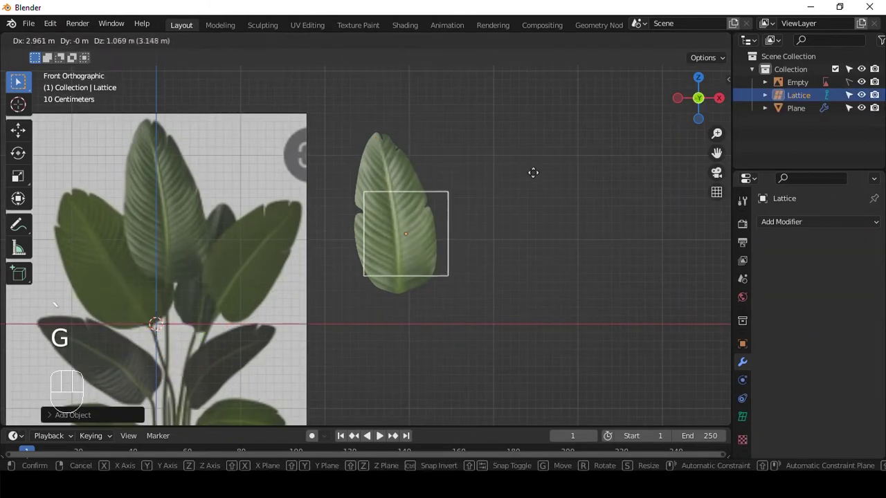
pyautogui.click(519, 159)
# Scale the lattice up to enclose the whole leaf, then narrow its width and its Y depth around the leaf
pyautogui.press('s')
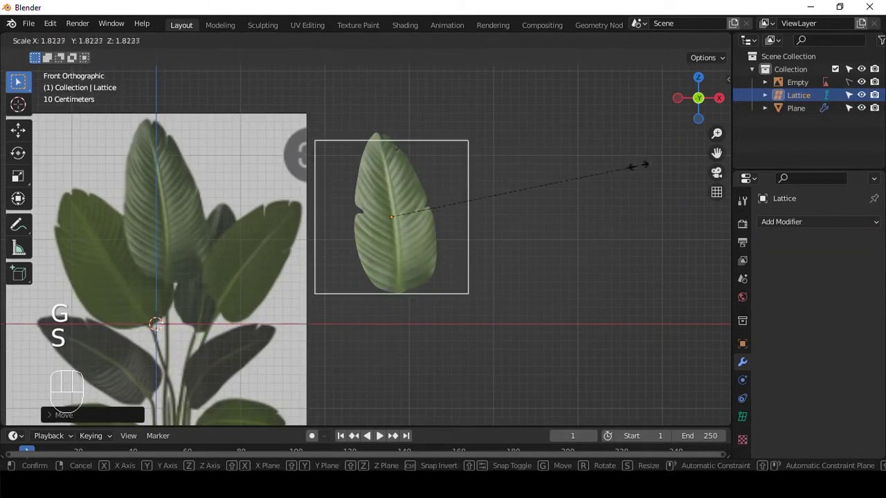
pyautogui.click(657, 158)
pyautogui.moveTo(392, 138); pyautogui.dragTo(396, 138)
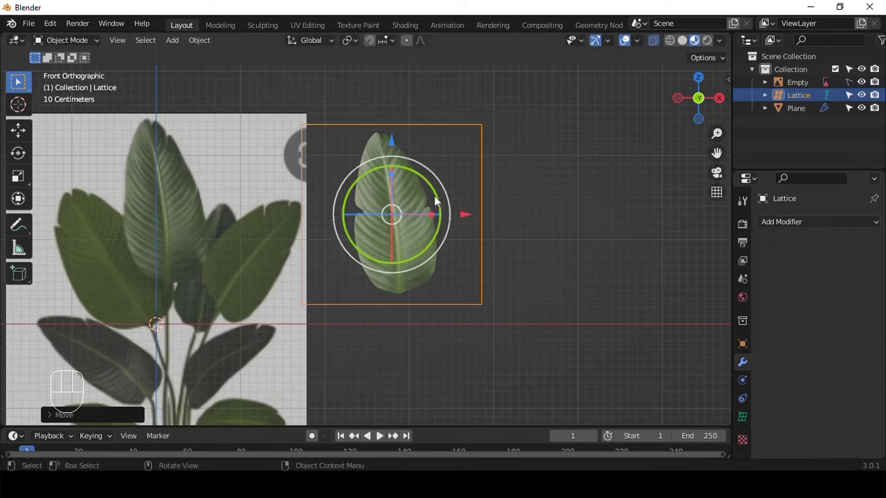
pyautogui.moveTo(435, 216); pyautogui.dragTo(419, 214)
pyautogui.press('`')
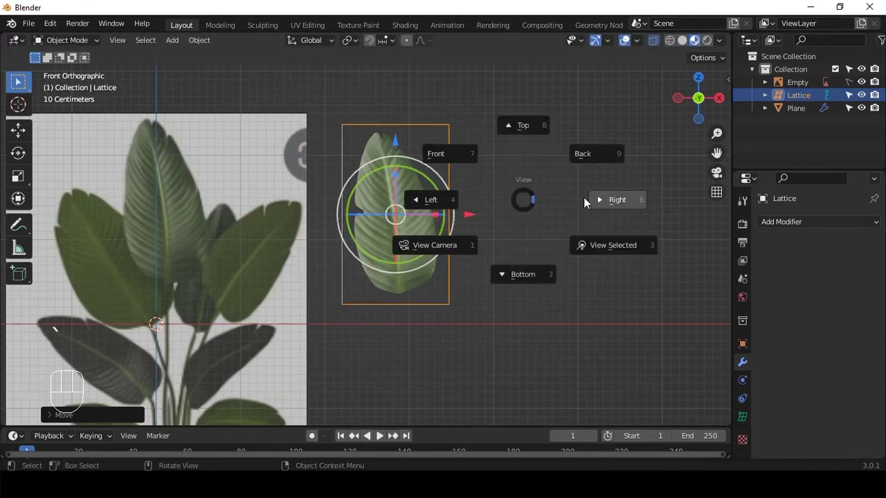
pyautogui.click(583, 199)
pyautogui.press('s')
pyautogui.press('y')
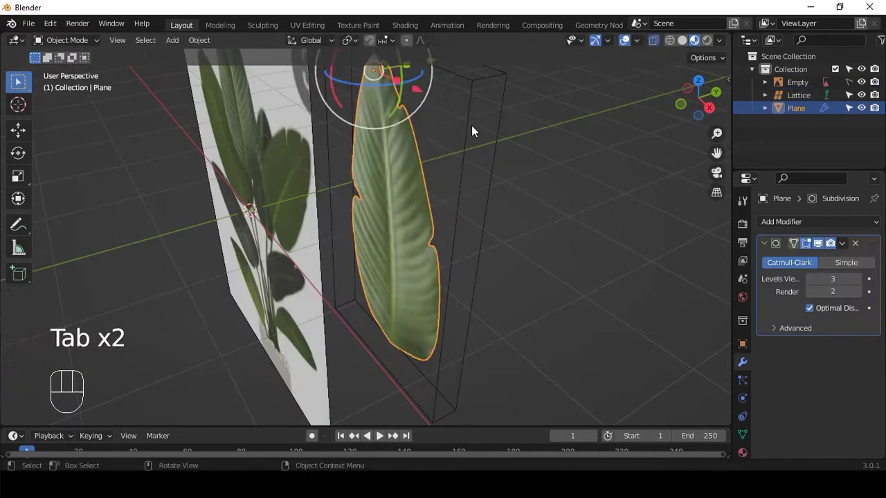
# Extrude the leaf's whole mesh by about 0.008 m to give it a slight thickness
pyautogui.press('Tab')
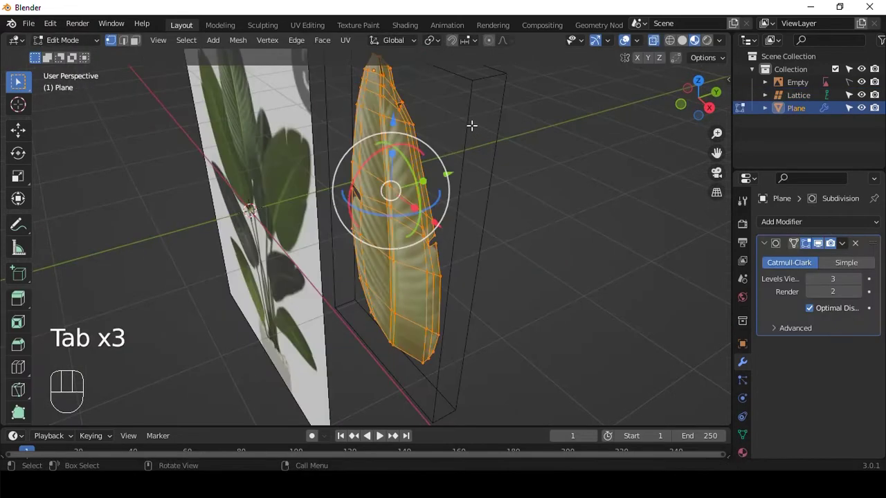
pyautogui.moveTo(473, 124); pyautogui.dragTo(444, 133, button='middle')
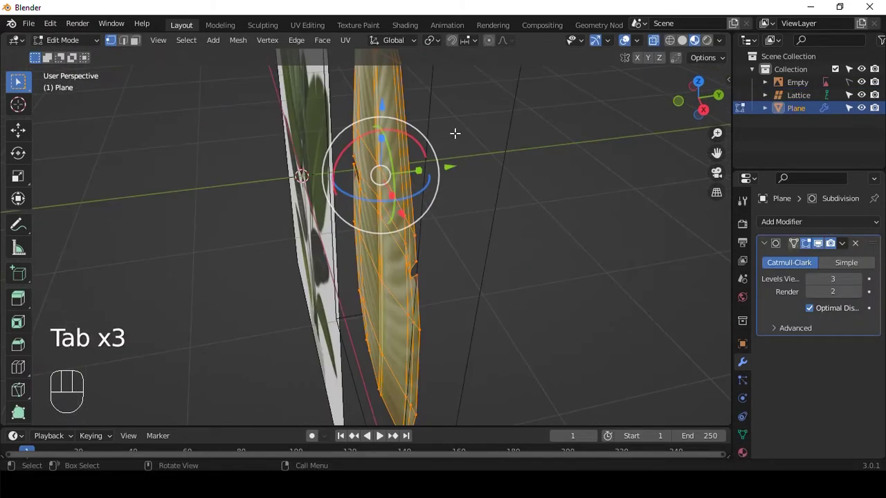
pyautogui.press('e')
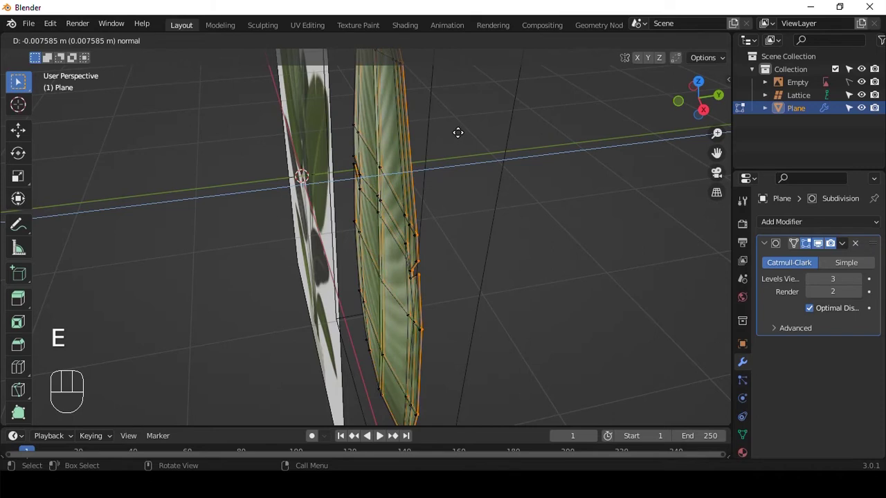
pyautogui.press('Tab')
# Set the leaf's origin to its geometry, working in front view
pyautogui.keyDown('alt'); pyautogui.moveTo(458, 133); pyautogui.dragTo(541, 86, button='middle'); pyautogui.keyUp('alt')
pyautogui.press('`')
pyautogui.click(483, 46)
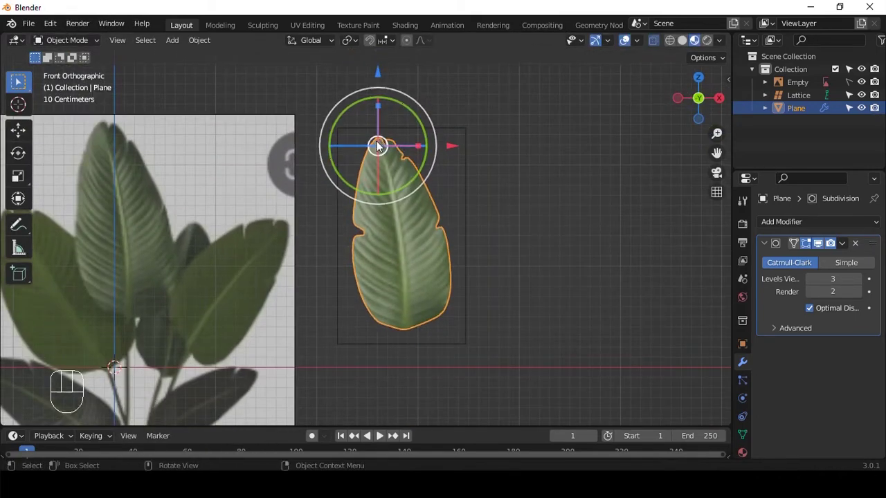
pyautogui.click(203, 40)
pyautogui.moveTo(219, 67)
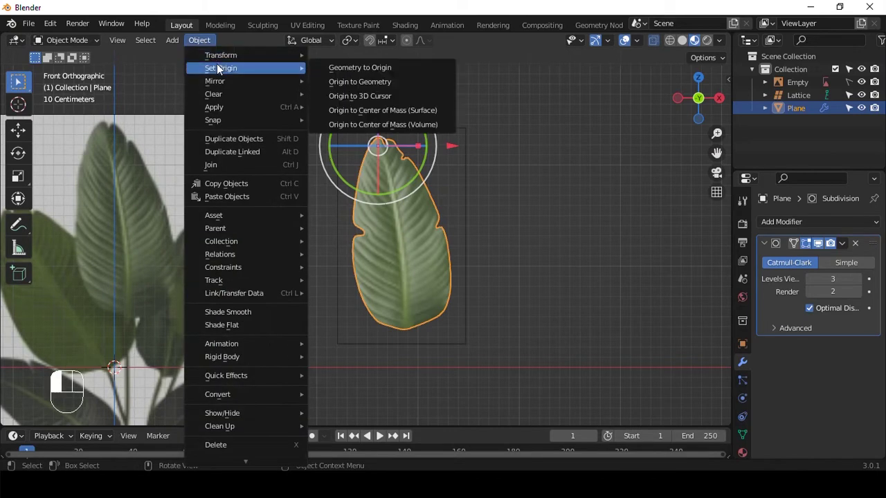
pyautogui.click(355, 82)
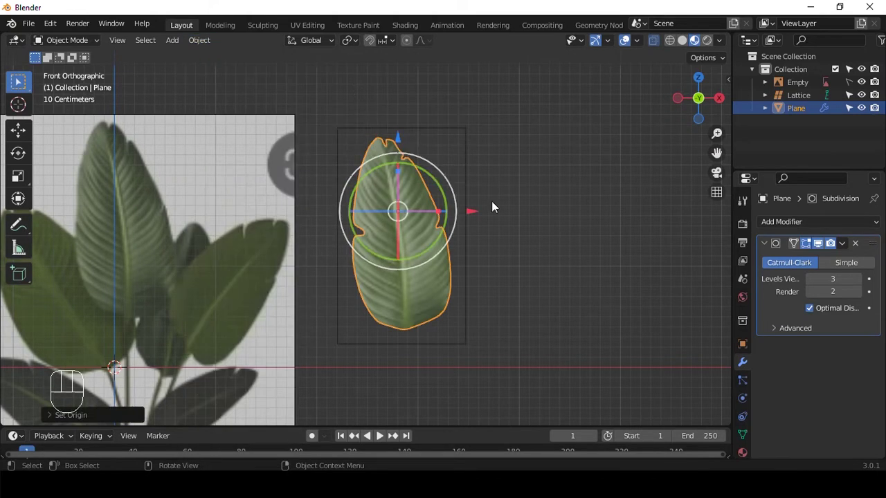
# Add a Lattice modifier to the leaf and assign the surrounding lattice as its object
pyautogui.click(466, 188)
pyautogui.click(523, 196)
pyautogui.scroll(2, 523, 197)
pyautogui.click(439, 196)
pyautogui.click(530, 193)
pyautogui.click(420, 221)
pyautogui.click(810, 222)
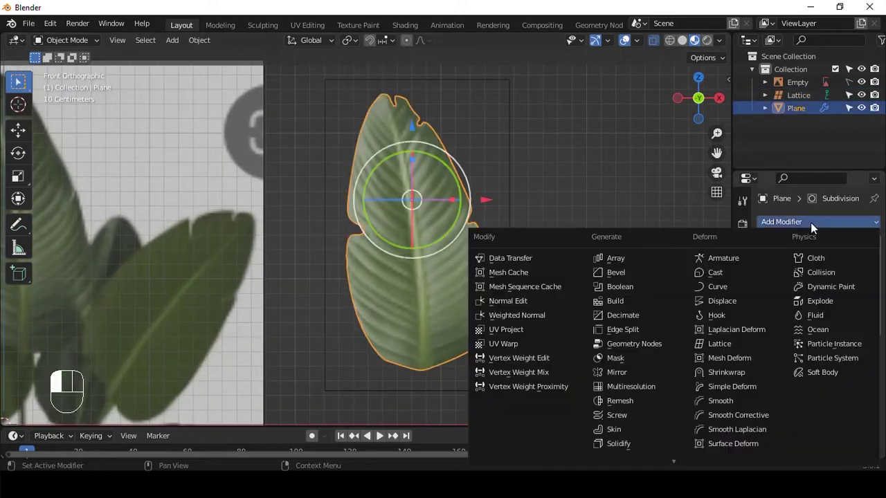
pyautogui.click(721, 343)
pyautogui.click(856, 365)
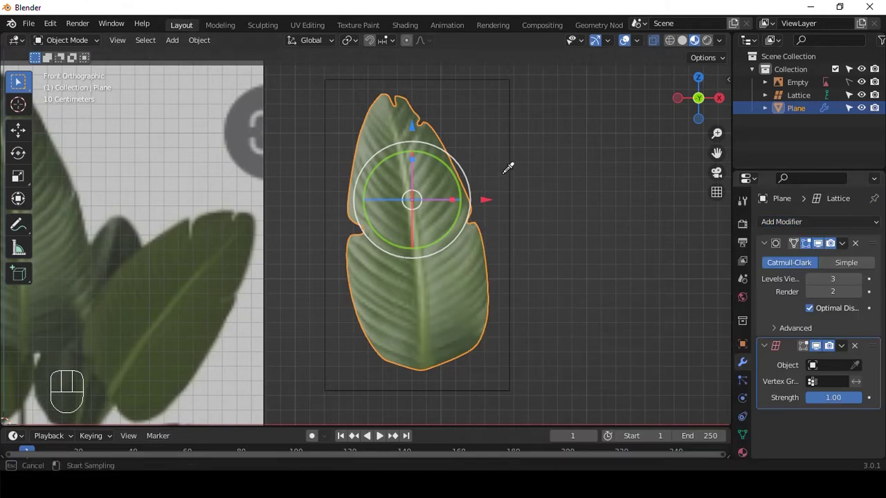
pyautogui.click(513, 143)
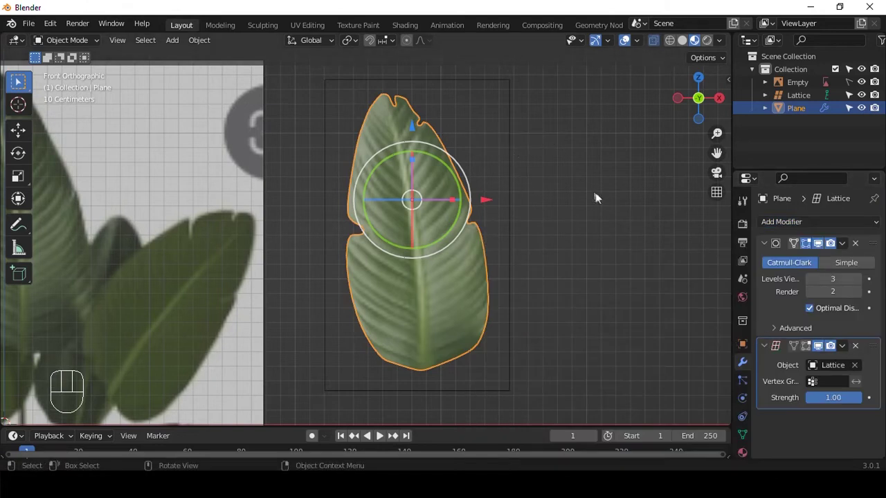
# Select the lattice and set its resolution to 5 in U and 5 in W
pyautogui.click(510, 156)
pyautogui.click(612, 224)
pyautogui.click(509, 199)
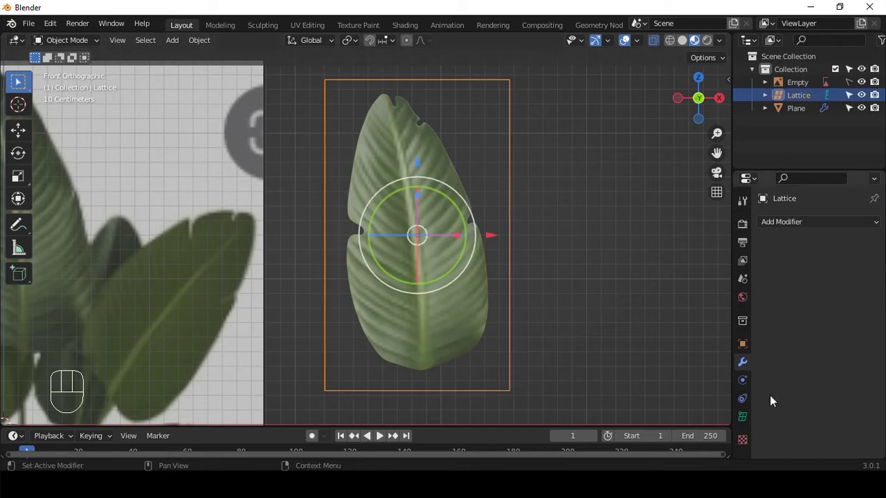
pyautogui.click(743, 417)
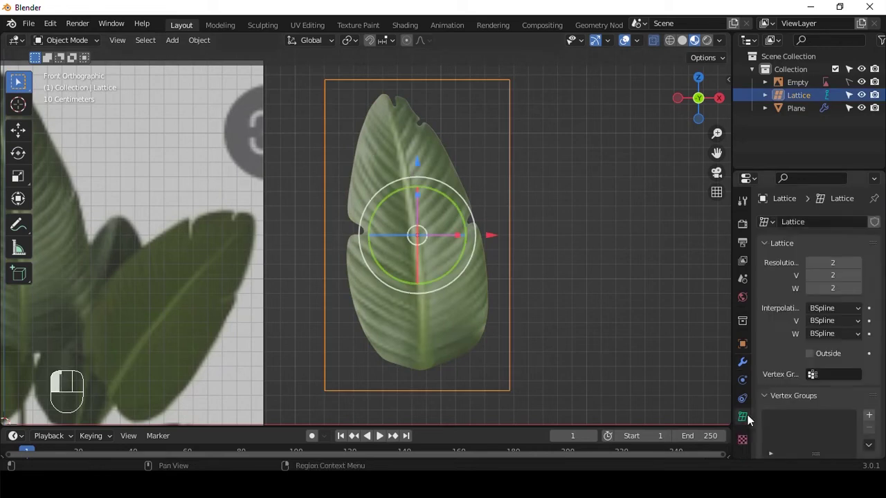
pyautogui.click(859, 263)
pyautogui.click(859, 263)
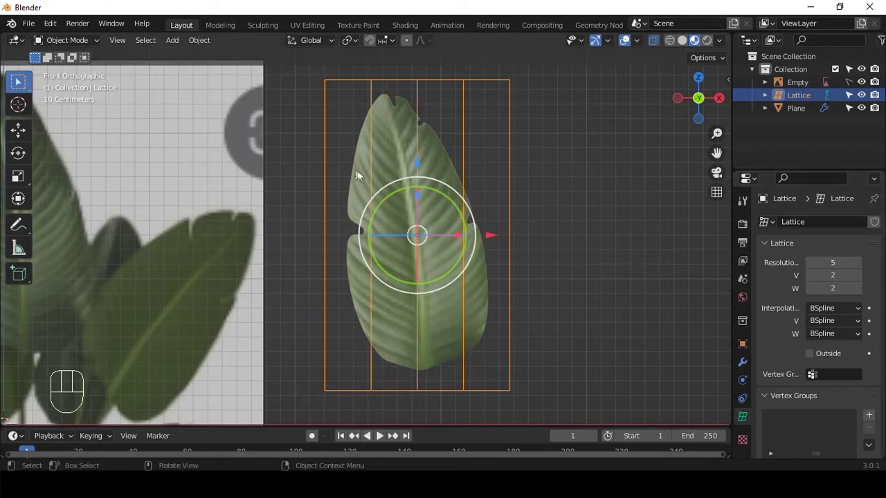
pyautogui.click(857, 288)
pyautogui.click(858, 289)
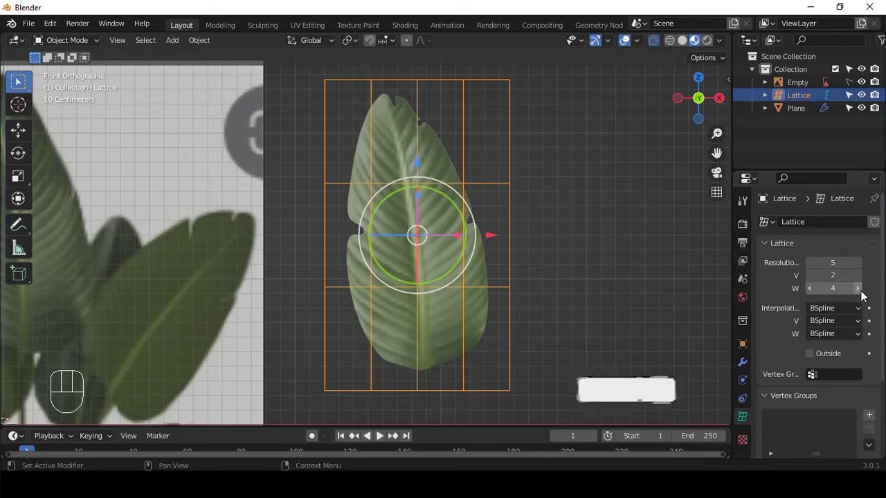
pyautogui.click(858, 288)
pyautogui.click(858, 289)
pyautogui.click(809, 289)
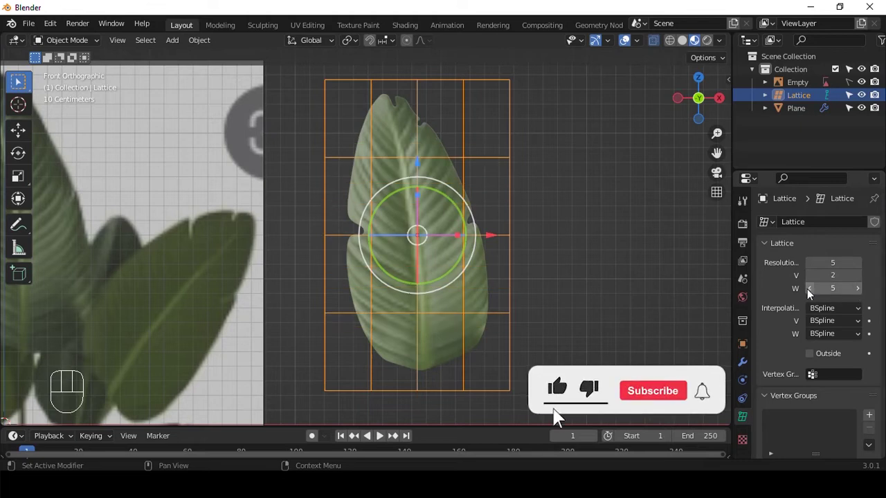
# In right view, move the lattice's top row of points backwards along Y to bend the leaf's tip
pyautogui.scroll(-2, 463, 203)
pyautogui.moveTo(506, 181); pyautogui.dragTo(563, 141, button='middle')
pyautogui.press('Tab')
pyautogui.press('`')
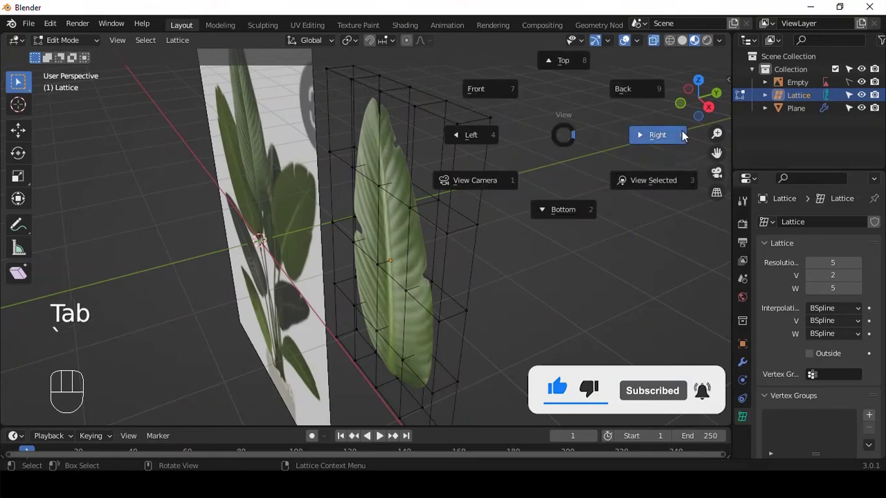
pyautogui.moveTo(325, 132); pyautogui.dragTo(548, 187)
pyautogui.keyDown('shift'); pyautogui.moveTo(551, 190); pyautogui.dragTo(537, 120, button='middle'); pyautogui.keyUp('shift')
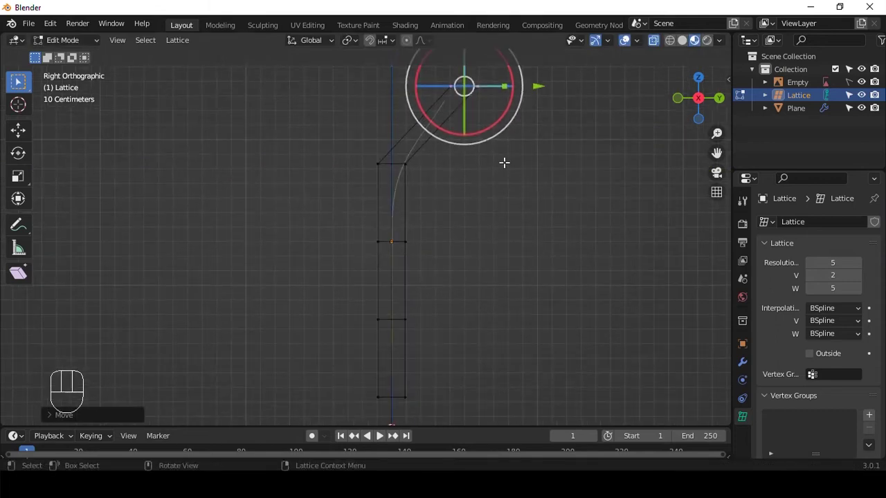
# Undo the last move of the lattice points and leave lattice editing
pyautogui.hotkey('ctrl', 'z')
pyautogui.press('Tab')
pyautogui.keyDown('alt'); pyautogui.moveTo(491, 164); pyautogui.dragTo(555, 184); pyautogui.keyUp('alt')
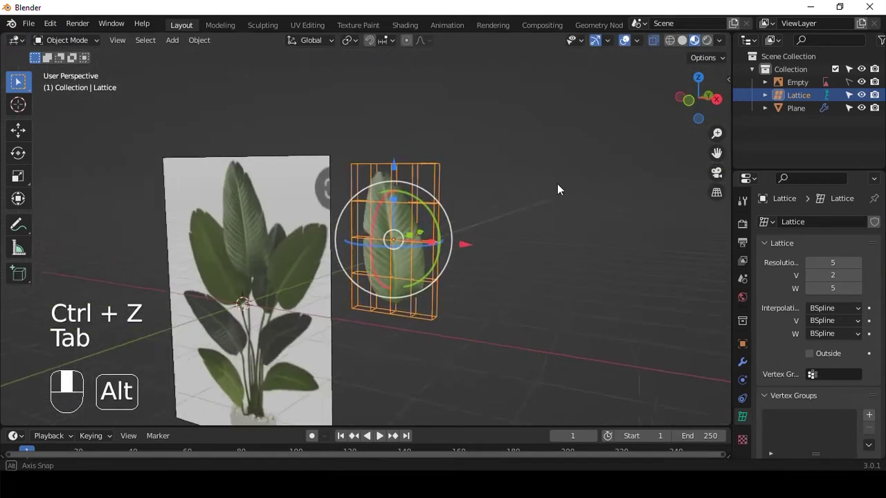
# In front view, duplicate the leaf together with its lattice and place the copy aside along X
pyautogui.press('`')
pyautogui.click(368, 124)
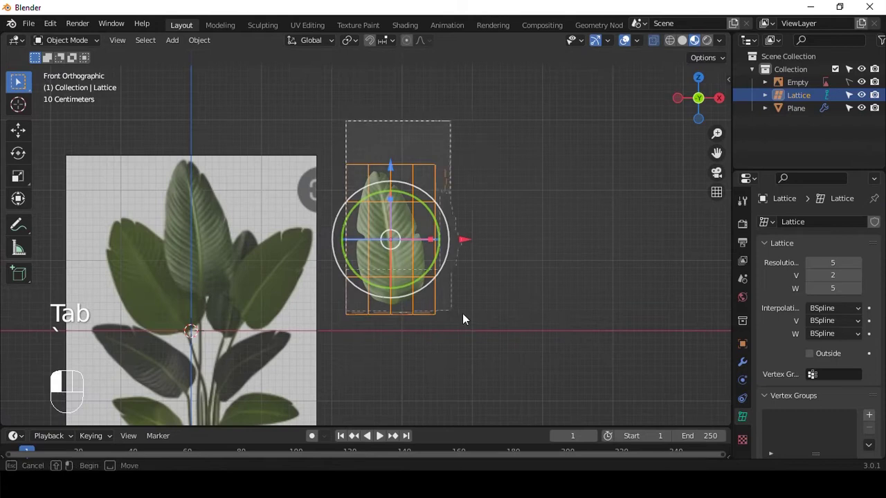
pyautogui.hotkey('shift', 'd')
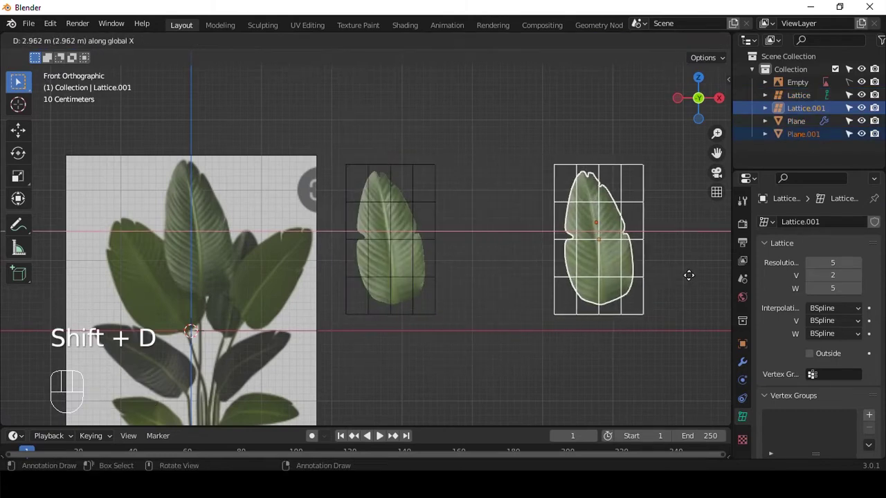
pyautogui.click(713, 279)
# In right view, move the original lattice's top row of points backwards along Y to bend the leaf's tip
pyautogui.keyDown('alt'); pyautogui.moveTo(714, 279); pyautogui.dragTo(590, 266); pyautogui.keyUp('alt')
pyautogui.press('`')
pyautogui.click(424, 227)
pyautogui.press('`')
pyautogui.click(427, 234)
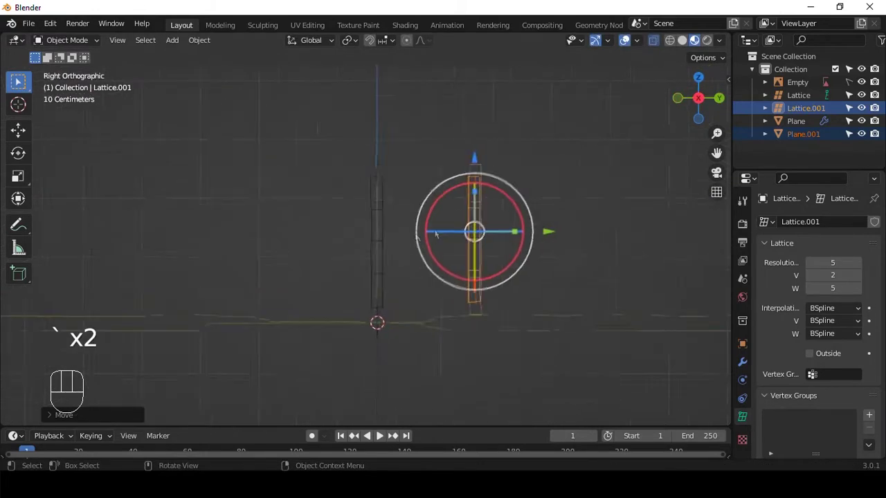
pyautogui.click(394, 161)
pyautogui.keyDown('alt'); pyautogui.keyDown('shift'); pyautogui.moveTo(394, 161); pyautogui.dragTo(409, 198); pyautogui.keyUp('shift'); pyautogui.keyUp('alt')
pyautogui.scroll(3, 420, 184)
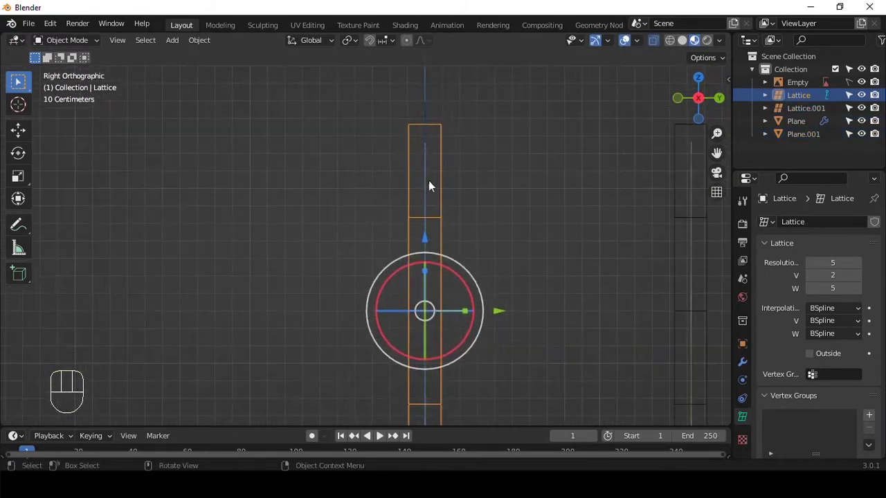
pyautogui.press('Tab')
pyautogui.moveTo(480, 187); pyautogui.dragTo(534, 190)
pyautogui.keyDown('shift'); pyautogui.scroll(-5, 451, 237); pyautogui.keyUp('shift')
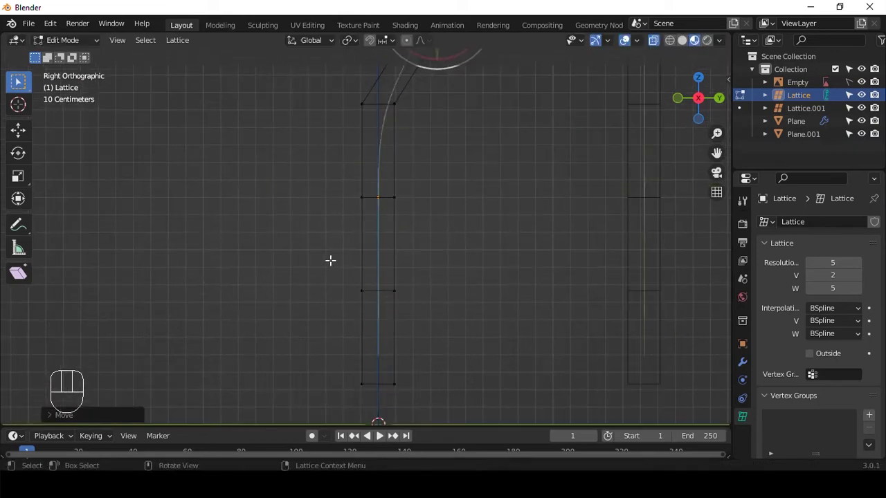
# Offset the lattice's lower rows of points slightly along Y to curve the lower half of the leaf
pyautogui.keyDown('shift'); pyautogui.moveTo(320, 214); pyautogui.dragTo(293, 293, button='middle'); pyautogui.keyUp('shift')
pyautogui.moveTo(288, 229); pyautogui.dragTo(356, 264)
pyautogui.moveTo(412, 274); pyautogui.dragTo(401, 275)
pyautogui.keyDown('shift'); pyautogui.scroll(-6, 288, 239); pyautogui.keyUp('shift')
pyautogui.moveTo(288, 239); pyautogui.dragTo(409, 378)
pyautogui.moveTo(426, 305)
pyautogui.mouseDown()
pyautogui.moveTo(414, 304)
pyautogui.moveTo(433, 304)
pyautogui.mouseUp()
pyautogui.press('Tab')
# Select the lattice's side columns of points in front view and shift them to curl the leaf's side edges
pyautogui.click(413, 233)
pyautogui.keyDown('alt'); pyautogui.moveTo(416, 173); pyautogui.dragTo(453, 166); pyautogui.keyUp('alt')
pyautogui.press('`')
pyautogui.click(395, 122)
pyautogui.moveTo(419, 81); pyautogui.dragTo(449, 342)
pyautogui.press('Tab')
pyautogui.press('a')
pyautogui.keyDown('shift'); pyautogui.moveTo(361, 84); pyautogui.dragTo(388, 341); pyautogui.keyUp('shift')
pyautogui.keyDown('alt'); pyautogui.moveTo(485, 152); pyautogui.dragTo(419, 224, button='middle'); pyautogui.keyUp('alt')
pyautogui.moveTo(430, 230); pyautogui.dragTo(414, 235)
pyautogui.press('Tab')
# In front view, duplicate a leaf with its lattice along X to make a third leaf
pyautogui.keyDown('alt'); pyautogui.moveTo(429, 228); pyautogui.dragTo(528, 165, button='middle'); pyautogui.keyUp('alt')
pyautogui.keyDown('alt'); pyautogui.moveTo(528, 165); pyautogui.dragTo(407, 177); pyautogui.keyUp('alt')
pyautogui.press('`')
pyautogui.click(384, 144)
pyautogui.moveTo(445, 137); pyautogui.dragTo(545, 255)
pyautogui.scroll(1, 512, 168)
pyautogui.hotkey('shift', 'd')
pyautogui.press('x')
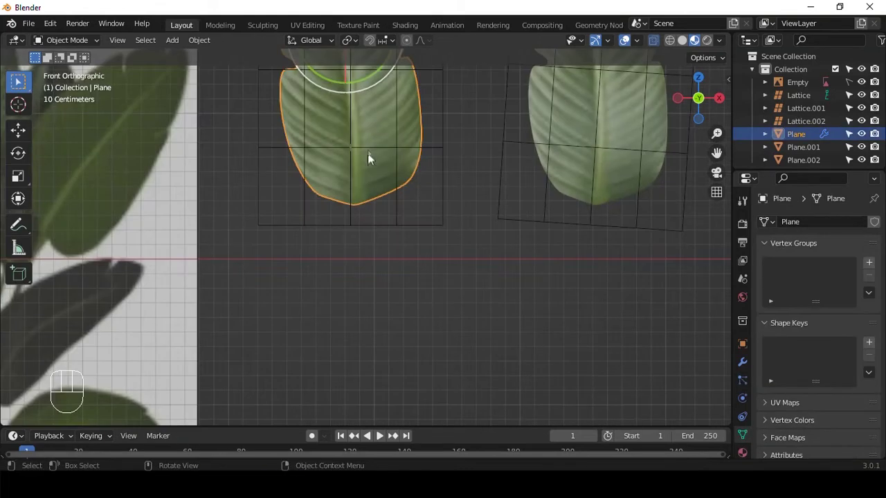
# Extrude the two bottom vertices of the original leaf downwards to start its stem
pyautogui.press('Tab')
pyautogui.scroll(4, 374, 173)
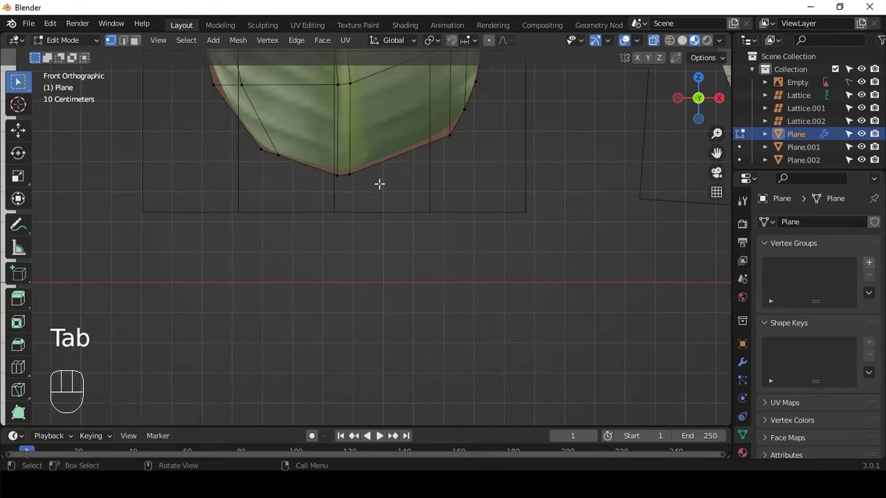
pyautogui.keyDown('shift'); pyautogui.moveTo(380, 184); pyautogui.dragTo(392, 210, button='middle'); pyautogui.keyUp('shift')
pyautogui.scroll(3, 389, 210)
pyautogui.moveTo(319, 163); pyautogui.dragTo(386, 221)
pyautogui.scroll(-3, 386, 221)
pyautogui.press('e')
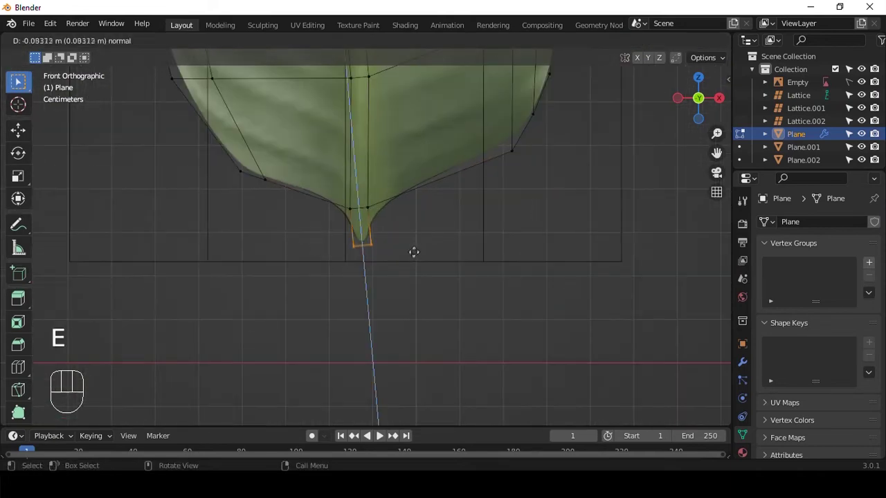
pyautogui.middleClick(384, 335)
pyautogui.middleClick(392, 352)
pyautogui.click(414, 342)
# Isolate the leaf, move the stem's end vertices further down, and shift them slightly along Y in right view
pyautogui.scroll(-5, 417, 297)
pyautogui.moveTo(411, 278); pyautogui.dragTo(417, 168, button='middle')
pyautogui.press('/')
pyautogui.scroll(2, 439, 216)
pyautogui.press('Tab')
pyautogui.press('Tab')
pyautogui.moveTo(361, 146); pyautogui.dragTo(365, 273)
pyautogui.press('`')
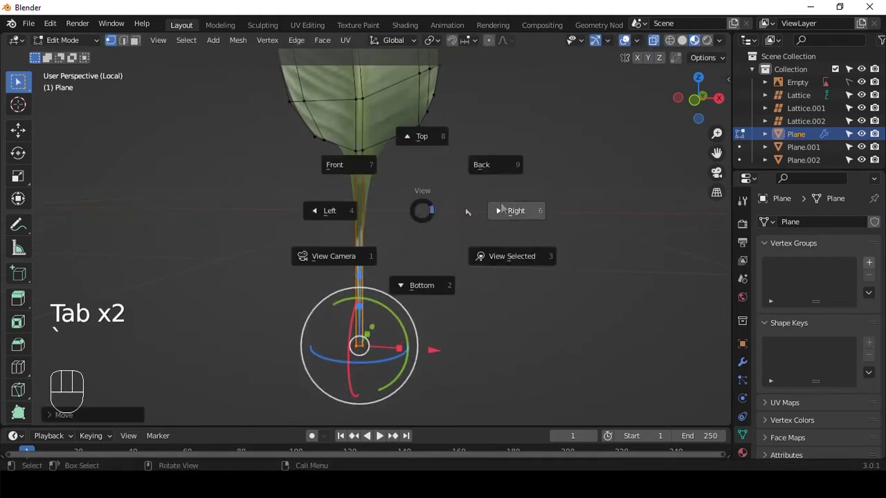
pyautogui.click(474, 206)
pyautogui.moveTo(454, 353); pyautogui.dragTo(448, 354)
# Try to lengthen the stem by extruding its end vertices downwards in two further segments
pyautogui.moveTo(380, 283); pyautogui.dragTo(380, 158)
pyautogui.press('e')
pyautogui.click(459, 316)
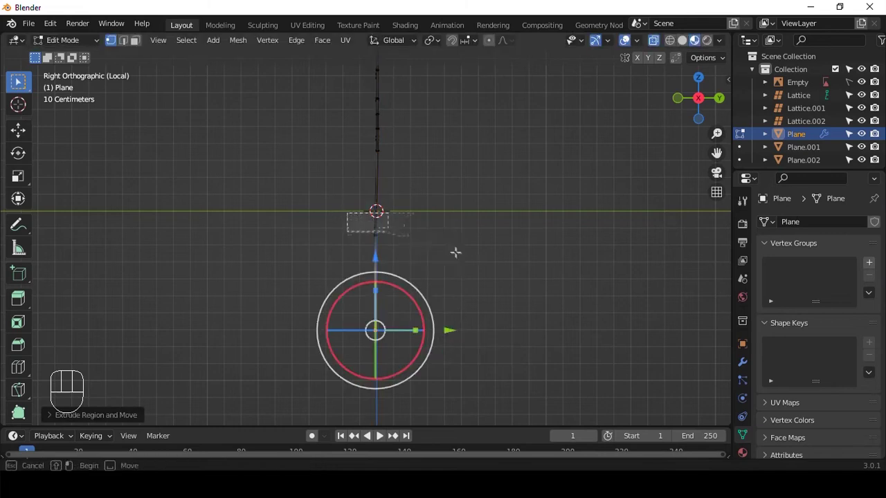
pyautogui.hotkey('ctrl', 'z')
pyautogui.moveTo(454, 231); pyautogui.dragTo(468, 229)
pyautogui.moveTo(338, 304); pyautogui.dragTo(407, 350)
pyautogui.keyDown('shift'); pyautogui.moveTo(459, 340); pyautogui.dragTo(461, 261, button='middle'); pyautogui.keyUp('shift')
pyautogui.press('e')
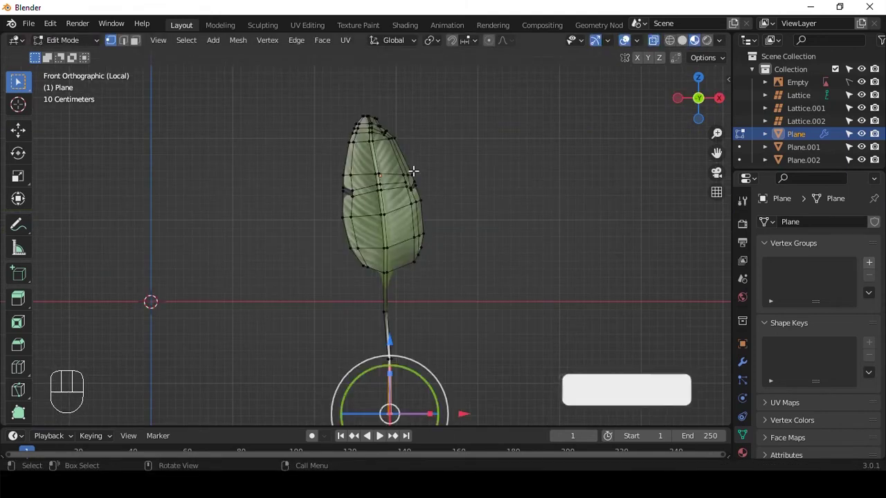
pyautogui.scroll(2, 414, 173)
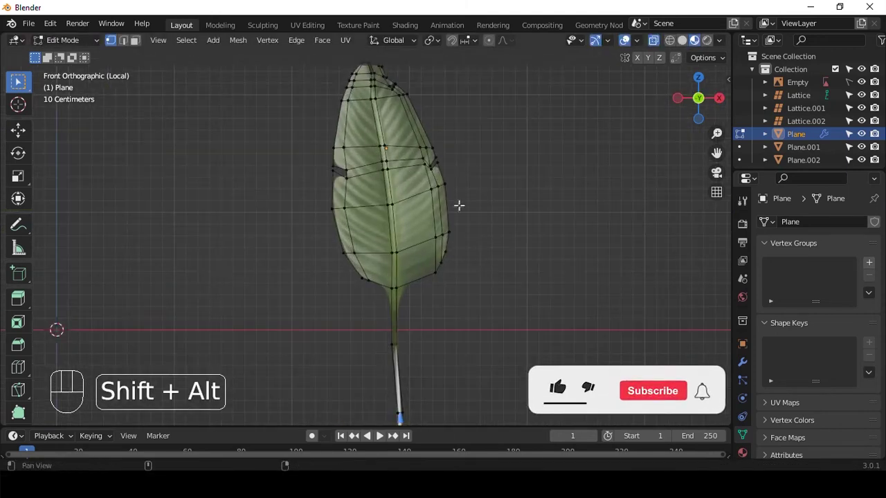
pyautogui.keyDown('shift'); pyautogui.moveTo(455, 205); pyautogui.dragTo(446, 94, button='middle'); pyautogui.keyUp('shift')
pyautogui.scroll(2, 461, 214)
pyautogui.press('Tab')
pyautogui.keyDown('shift'); pyautogui.moveTo(420, 199); pyautogui.dragTo(425, 184, button='middle'); pyautogui.keyUp('shift')
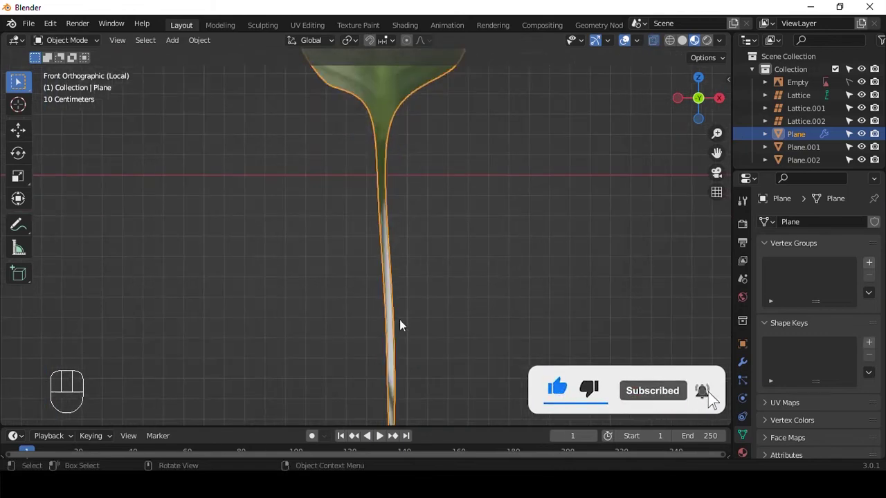
# Undo the extra stem extrusions back to the first stem segment
pyautogui.press('Tab')
pyautogui.press('a')
pyautogui.press('a')
pyautogui.press('a')
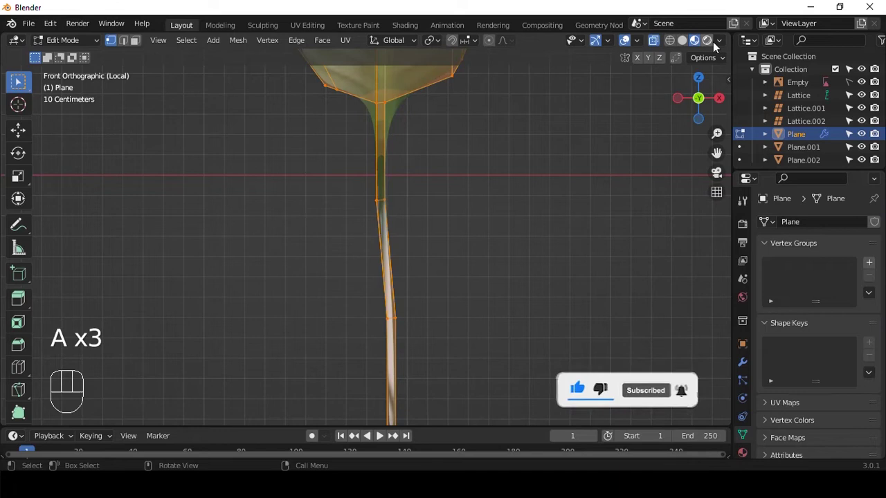
pyautogui.hotkey('ctrl', 'z')
pyautogui.hotkey('ctrl', 'z')
pyautogui.hotkey('ctrl', 'z')
pyautogui.hotkey('ctrl', 'z')
pyautogui.hotkey('ctrl', 'z')
pyautogui.hotkey('ctrl', 'z')
pyautogui.hotkey('ctrl', 'z')
pyautogui.hotkey('ctrl', 'z')
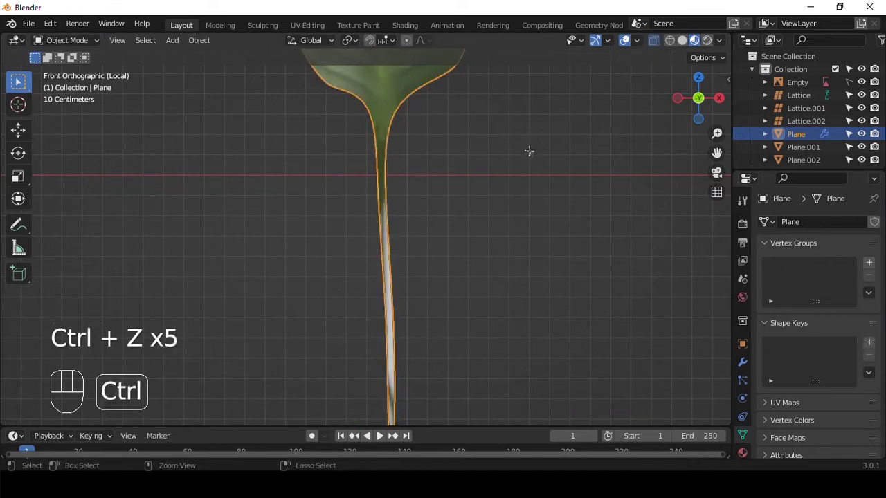
pyautogui.hotkey('ctrl', 'z')
pyautogui.hotkey('ctrl', 'z')
pyautogui.hotkey('ctrl', 'z')
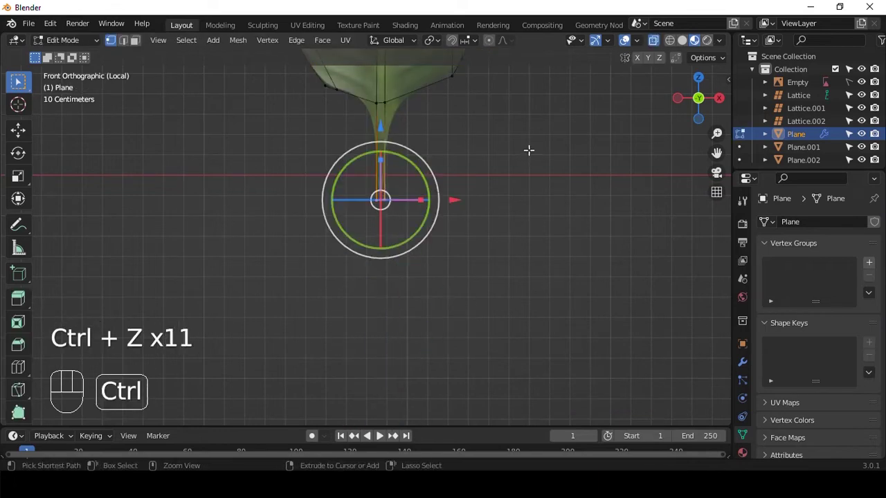
# Open the mesh-editing options, and extrude the stem's end vertices downwards into a long second segment
pyautogui.press('Tab')
pyautogui.click(700, 59)
pyautogui.press('Tab')
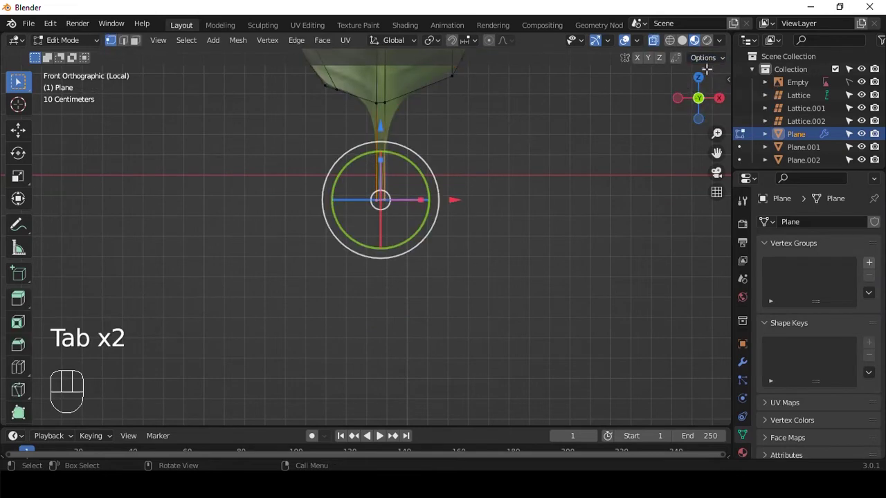
pyautogui.click(703, 58)
pyautogui.press('Tab')
pyautogui.press('Tab')
pyautogui.press('e')
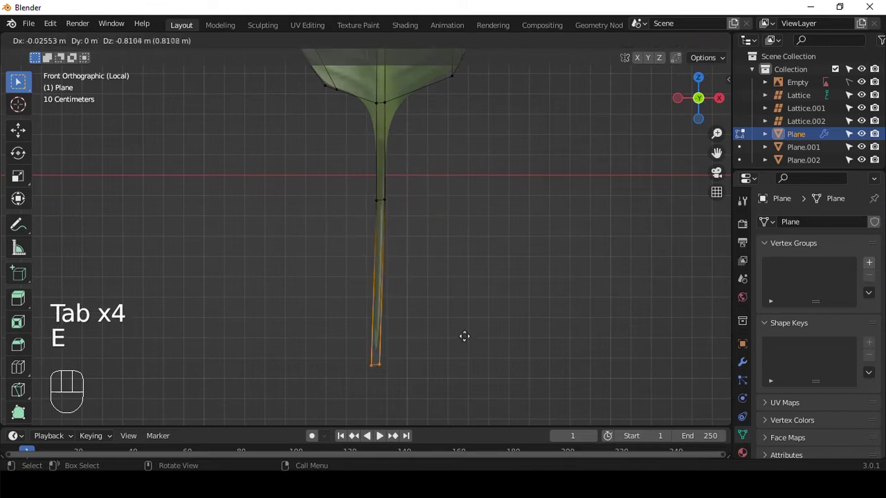
pyautogui.click(472, 378)
pyautogui.press('Tab')
# Move the stem's middle vertices sideways to give the stem a gentle curve, and leave the isolated view
pyautogui.keyDown('alt'); pyautogui.moveTo(508, 289); pyautogui.dragTo(387, 258); pyautogui.keyUp('alt')
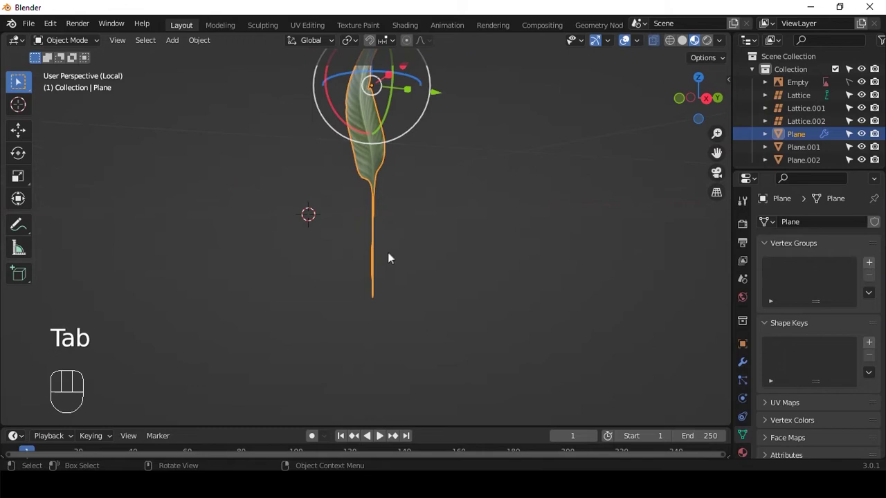
pyautogui.press('Tab')
pyautogui.click(373, 217)
pyautogui.press('g')
pyautogui.click(451, 237)
pyautogui.press('Tab')
pyautogui.keyDown('alt'); pyautogui.moveTo(510, 164); pyautogui.dragTo(394, 149); pyautogui.keyUp('alt')
pyautogui.press('`')
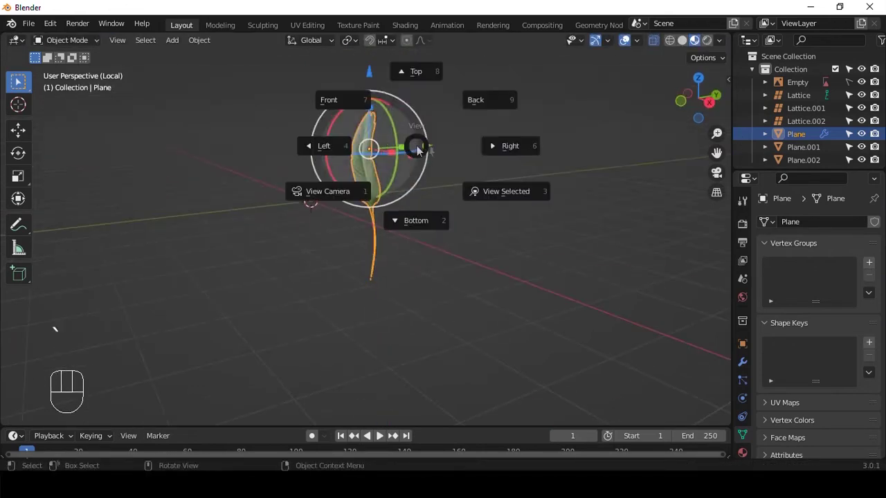
pyautogui.click(454, 145)
pyautogui.press('/')
pyautogui.keyDown('alt'); pyautogui.keyDown('shift'); pyautogui.moveTo(455, 145); pyautogui.dragTo(499, 182); pyautogui.keyUp('shift'); pyautogui.keyUp('alt')
# Apply the Lattice modifier on the leaf nearest the reference image
pyautogui.keyDown('alt'); pyautogui.moveTo(500, 183); pyautogui.dragTo(457, 208, button='middle'); pyautogui.keyUp('alt')
pyautogui.scroll(3, 390, 234)
pyautogui.scroll(-1, 510, 174)
pyautogui.click(509, 173)
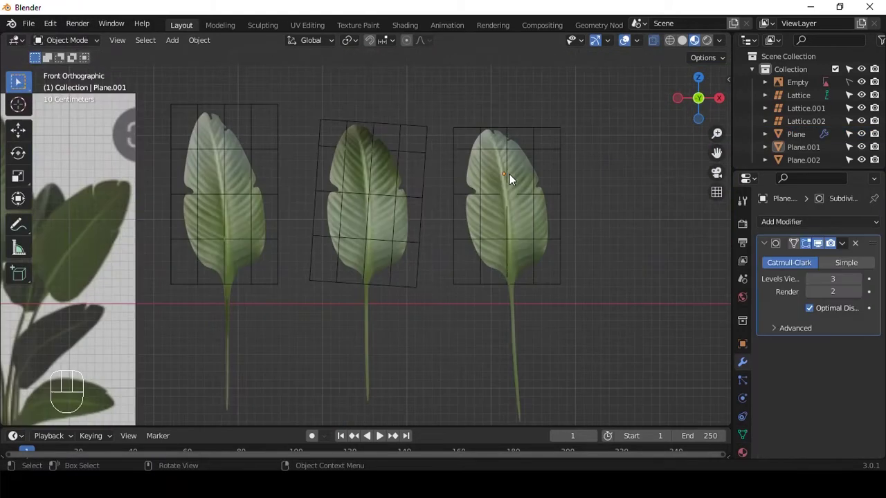
pyautogui.keyDown('alt'); pyautogui.moveTo(532, 151); pyautogui.dragTo(443, 172); pyautogui.keyUp('alt')
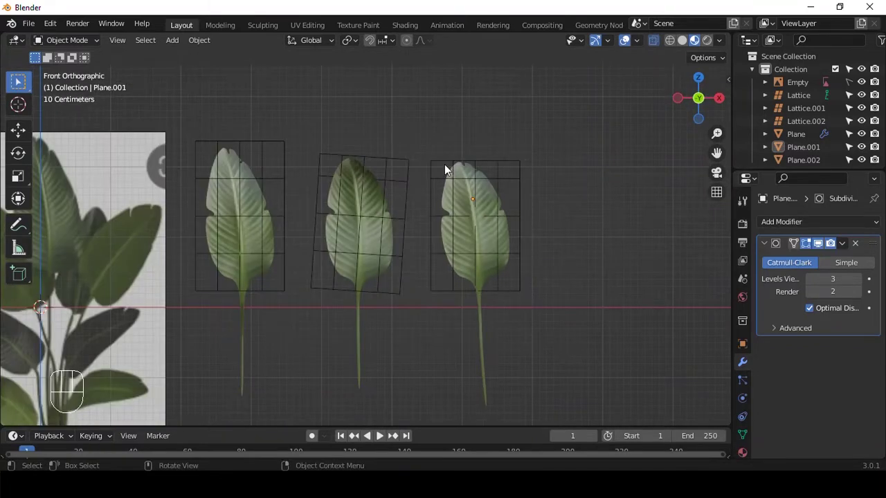
pyautogui.scroll(2, 329, 179)
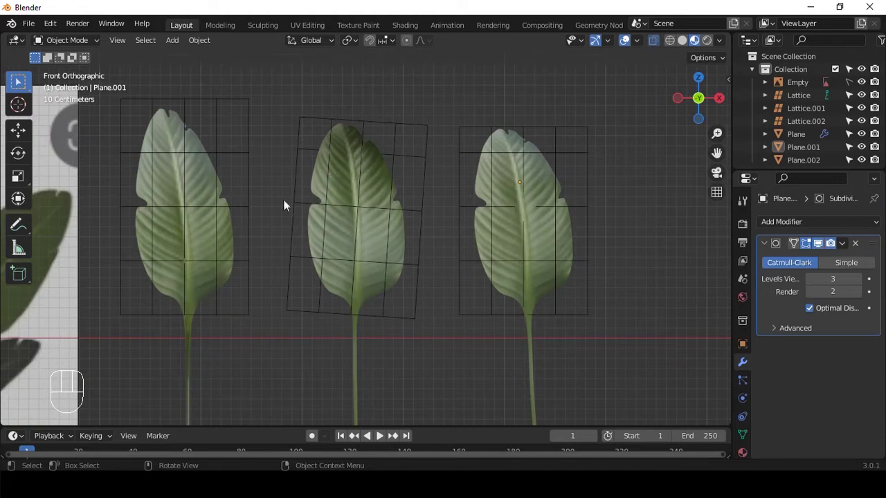
pyautogui.click(207, 173)
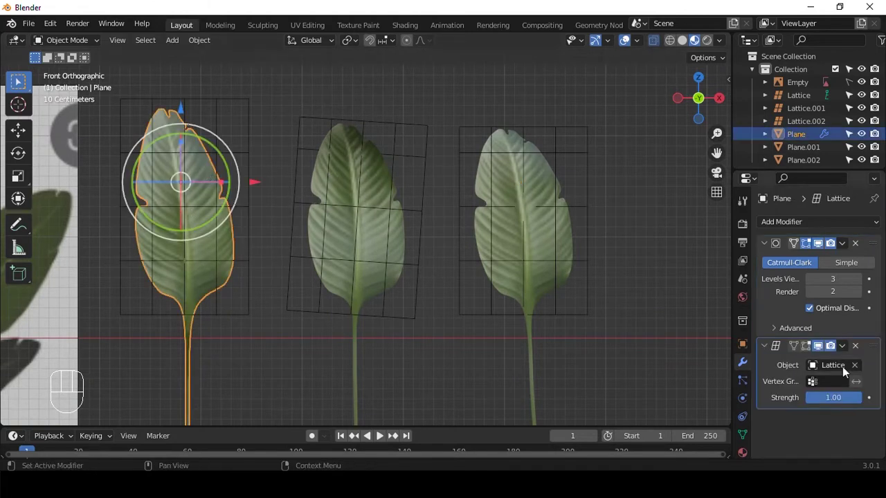
pyautogui.hotkey('ctrl', 'a')
# Delete the three lattices surrounding the leaves
pyautogui.click(521, 184)
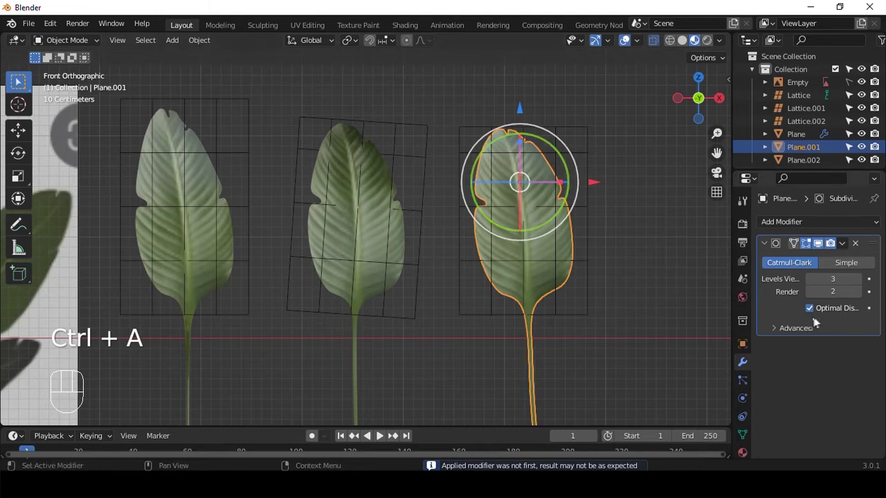
pyautogui.click(588, 195)
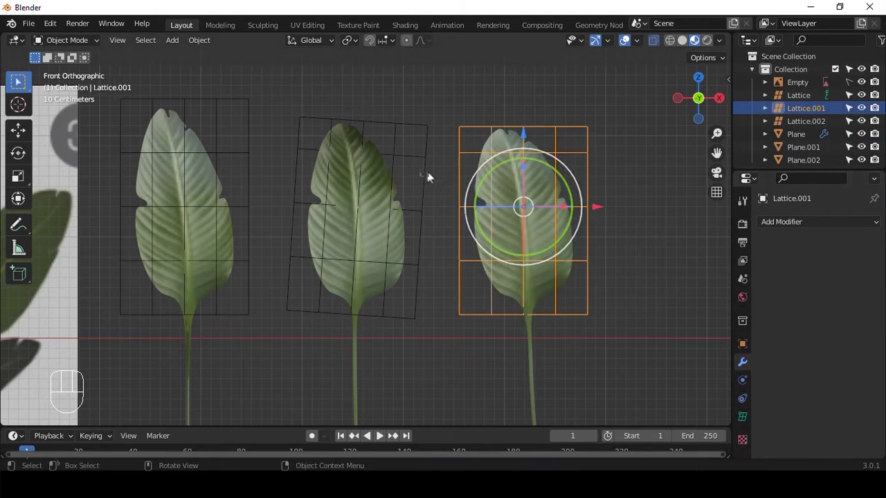
pyautogui.press('Delete')
pyautogui.click(403, 152)
pyautogui.press('Delete')
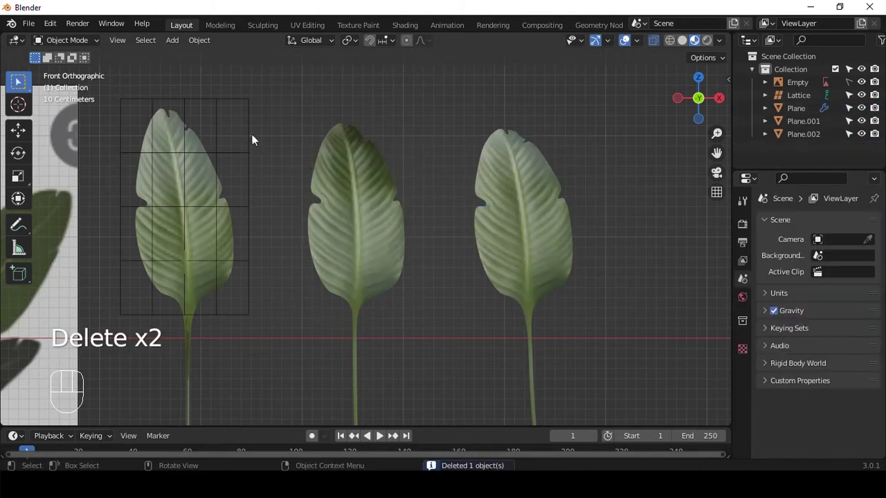
pyautogui.click(248, 137)
pyautogui.press('Delete')
# Return to front view, make the reference image selectable, and delete it from the scene
pyautogui.moveTo(429, 146); pyautogui.dragTo(462, 142, button='middle')
pyautogui.press('`')
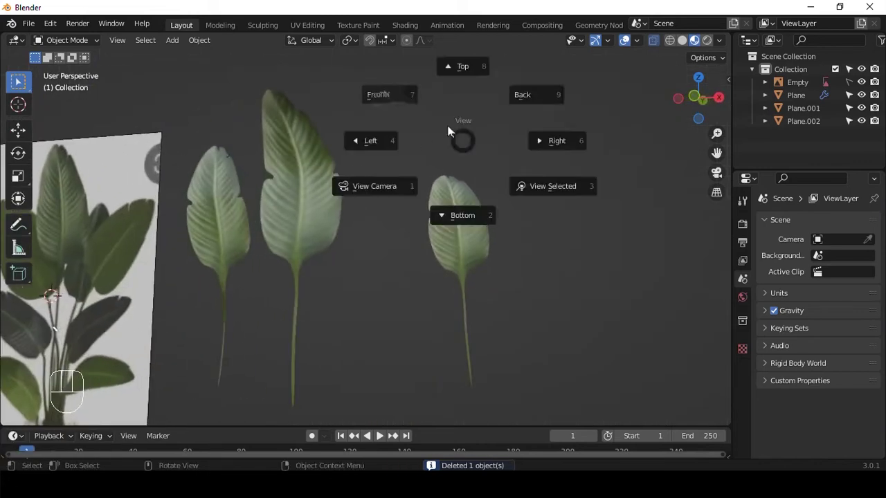
pyautogui.press('7')
pyautogui.click(457, 214)
pyautogui.scroll(-2, 500, 220)
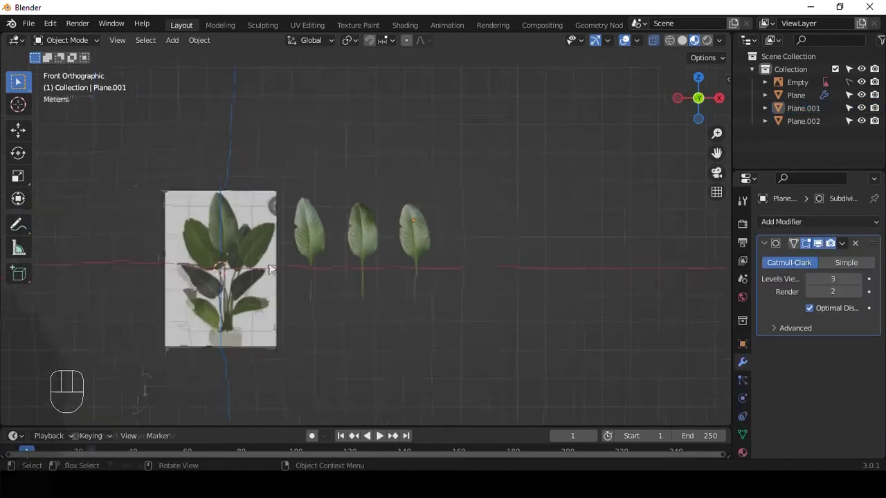
pyautogui.click(849, 83)
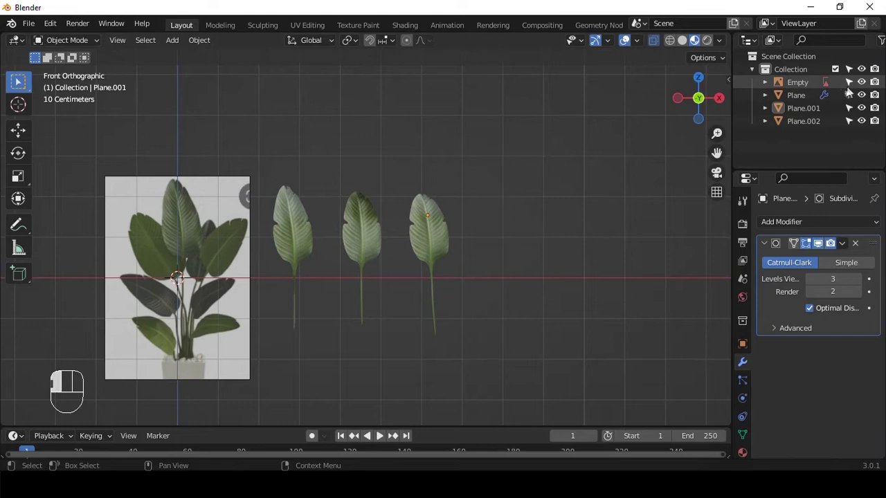
pyautogui.press('Delete')
# Move the three leaves upwards along Z, and add a cube standing about on the ground line
pyautogui.moveTo(257, 140); pyautogui.dragTo(507, 317)
pyautogui.hotkey('shift', 'a')
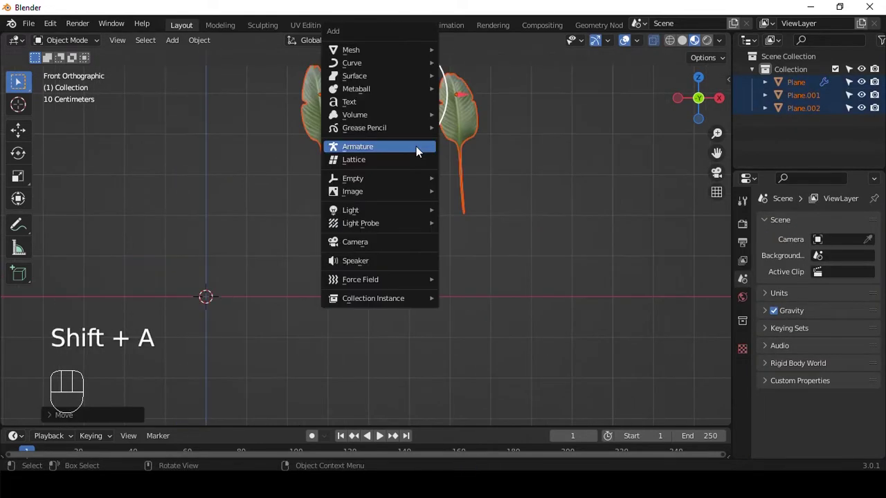
pyautogui.moveTo(401, 50)
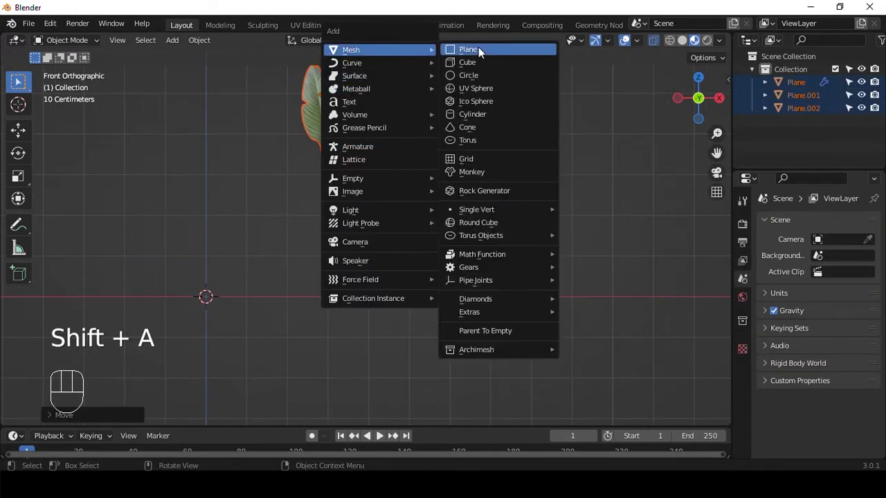
pyautogui.click(480, 62)
pyautogui.press('KP_Decimal')
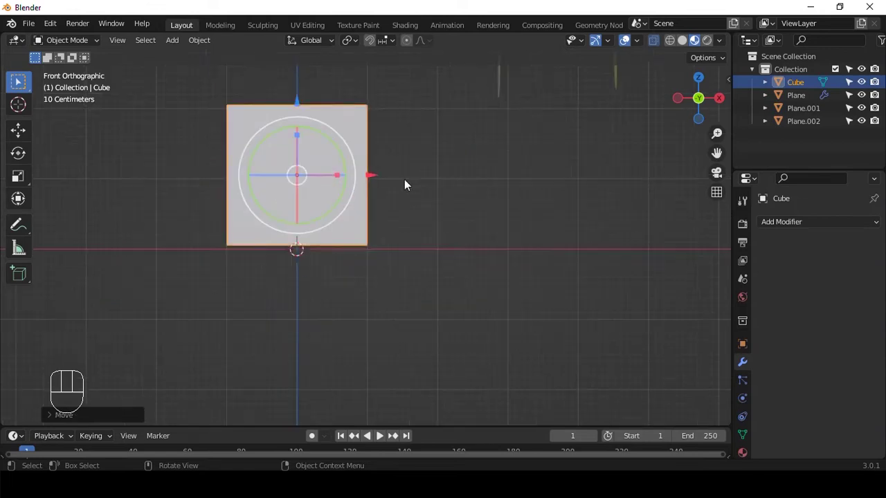
# Scale down the cube's bottom vertices to taper it into a pot shape, using see-through solid shading
pyautogui.press('Tab')
pyautogui.hotkey('alt', 'z')
pyautogui.moveTo(168, 203); pyautogui.dragTo(553, 284)
pyautogui.click(682, 40)
pyautogui.hotkey('alt', 'z')
pyautogui.press('s')
pyautogui.press('s')
pyautogui.click(500, 258)
# Lower the cube's top vertices along Z to shorten the pot
pyautogui.moveTo(189, 87); pyautogui.dragTo(398, 138)
pyautogui.keyDown('alt'); pyautogui.keyDown('shift'); pyautogui.moveTo(398, 139); pyautogui.dragTo(412, 209); pyautogui.keyUp('shift'); pyautogui.keyUp('alt')
pyautogui.moveTo(310, 103); pyautogui.dragTo(310, 151)
pyautogui.keyDown('alt'); pyautogui.moveTo(490, 211); pyautogui.dragTo(497, 239); pyautogui.keyUp('alt')
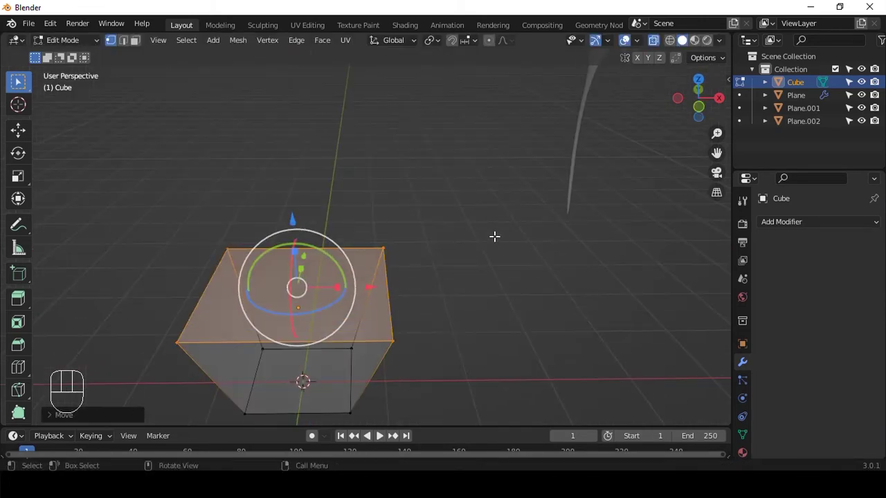
# Delete the top face of the pot to leave it open
pyautogui.press('3')
pyautogui.press('x')
pyautogui.click(496, 236)
# Add a horizontal loop cut around the pot and slide it towards the rim
pyautogui.moveTo(496, 236); pyautogui.dragTo(405, 259, button='middle')
pyautogui.press('2')
pyautogui.hotkey('ctrl', 'r')
pyautogui.click(405, 259)
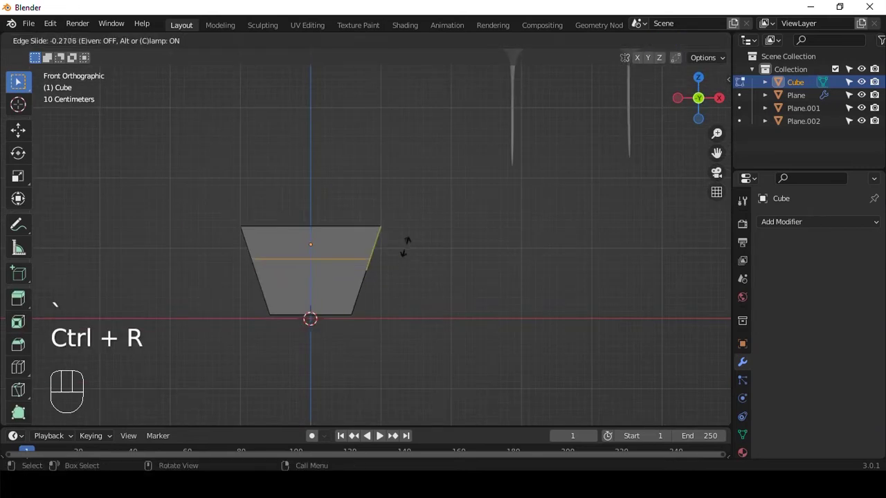
pyautogui.click(407, 232)
pyautogui.scroll(3, 379, 278)
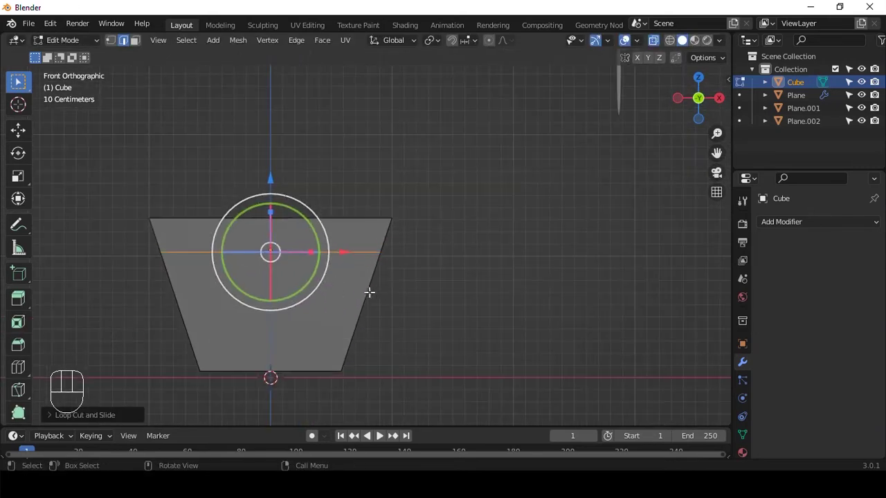
# Give the pot thicker walls with a Solidify modifier, turn off see-through display, and apply the modifier
pyautogui.press('Tab')
pyautogui.moveTo(418, 308); pyautogui.dragTo(427, 243, button='middle')
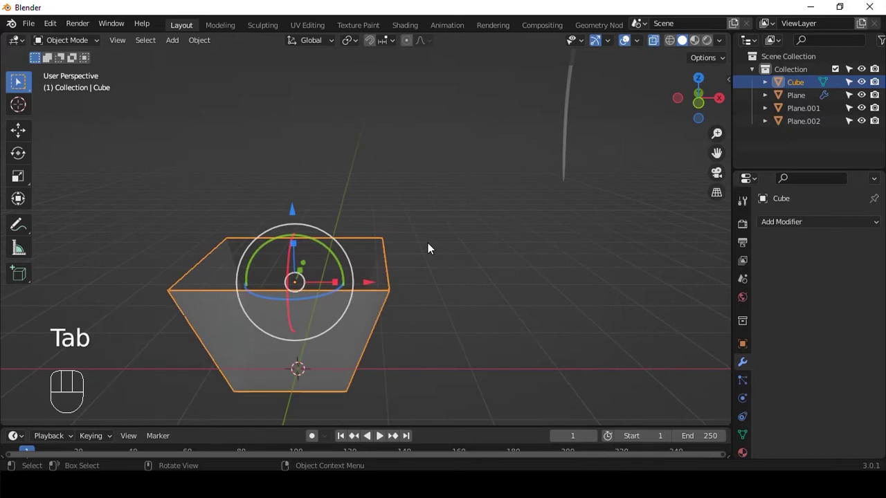
pyautogui.click(815, 222)
pyautogui.click(638, 443)
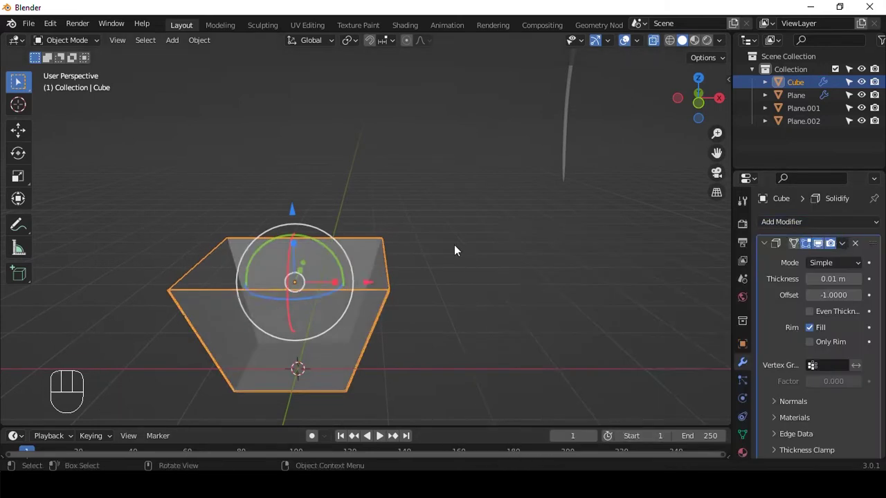
pyautogui.scroll(2, 454, 245)
pyautogui.moveTo(831, 279); pyautogui.dragTo(550, 435)
pyautogui.hotkey('alt', 'z')
pyautogui.moveTo(476, 254); pyautogui.dragTo(445, 232, button='middle')
pyautogui.hotkey('ctrl', 'a')
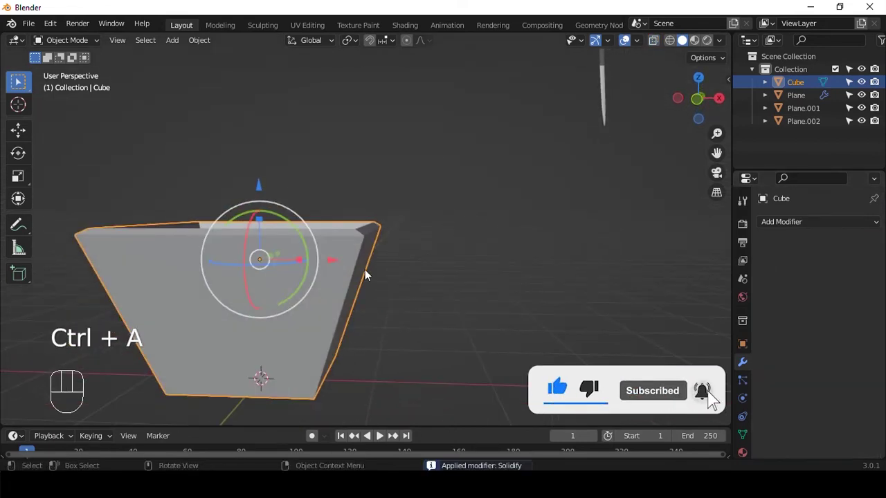
# Duplicate the pot's inner floor and lower wall faces in place and separate them into their own object
pyautogui.press('Tab')
pyautogui.press('`')
pyautogui.click(346, 264)
pyautogui.press('3')
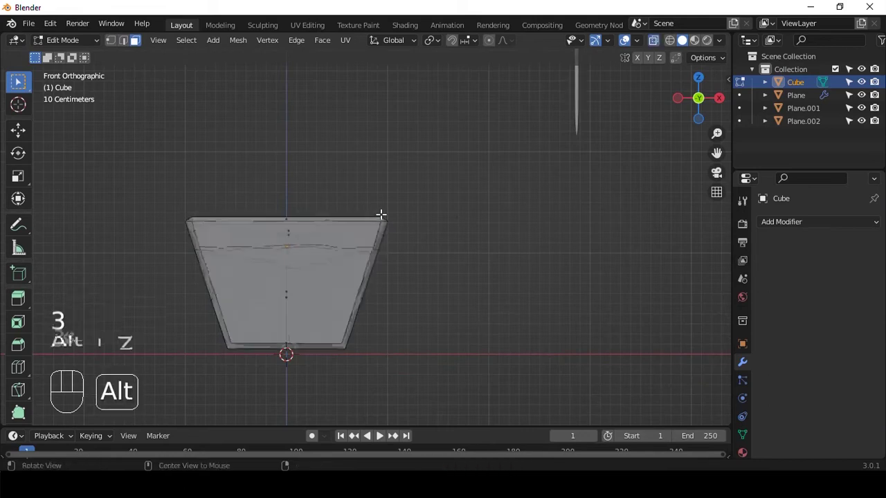
pyautogui.hotkey('alt', 'z')
pyautogui.moveTo(381, 215); pyautogui.dragTo(319, 284, button='middle')
pyautogui.click(320, 284)
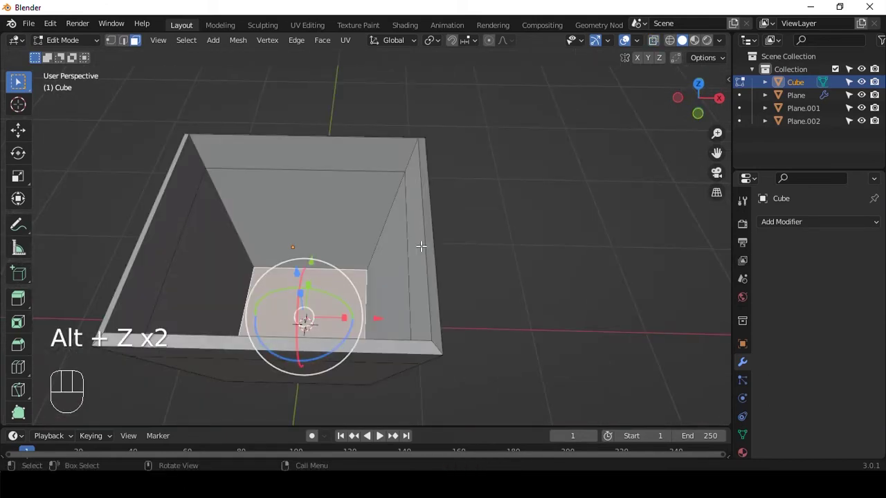
pyautogui.press('ctrl+KP_Add')
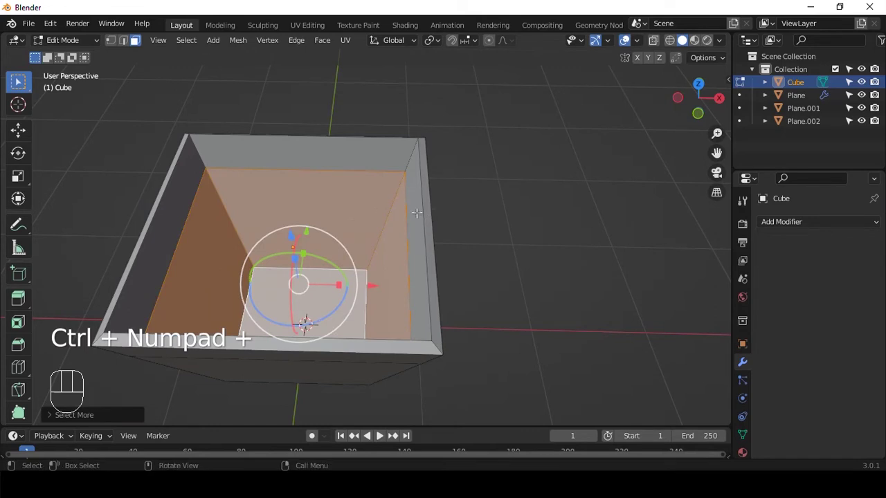
pyautogui.hotkey('shift', 'd')
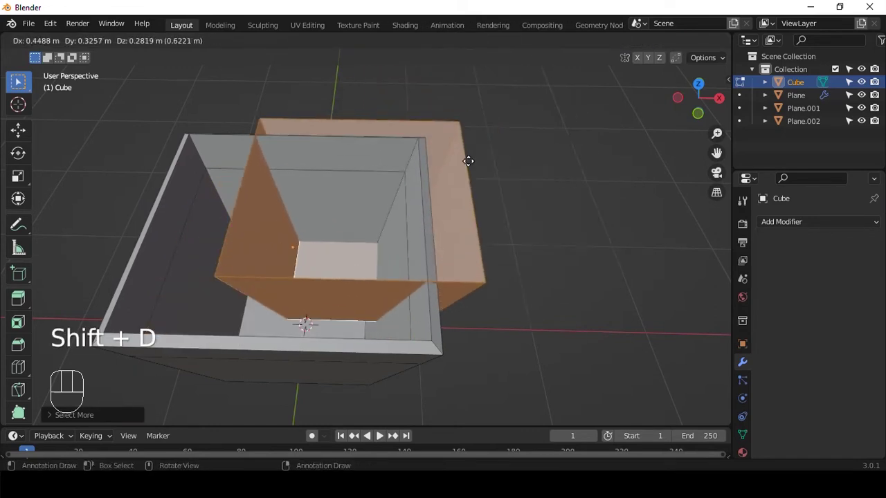
pyautogui.rightClick(469, 161)
pyautogui.press('p')
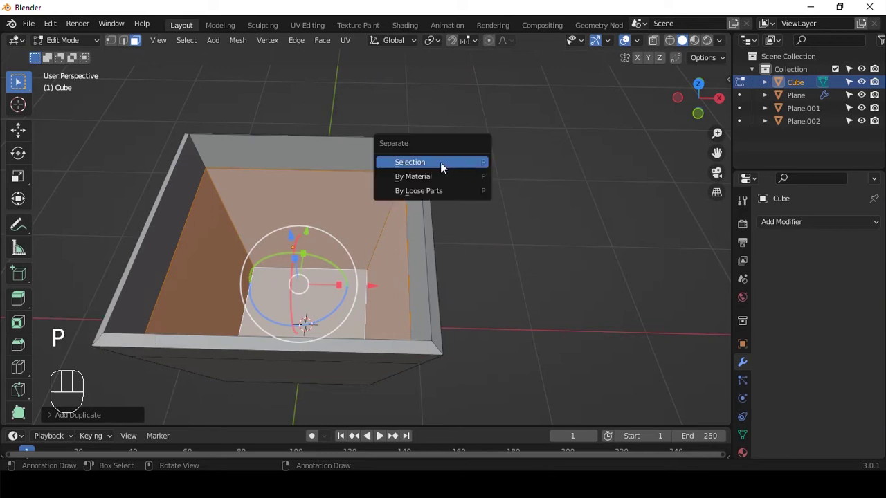
pyautogui.click(442, 162)
pyautogui.press('Tab')
# Add a plane beneath the pot and scale it up into a large floor
pyautogui.scroll(-2, 437, 197)
pyautogui.click(699, 84)
pyautogui.hotkey('shift', 'a')
pyautogui.moveTo(459, 102)
pyautogui.click(508, 101)
pyautogui.scroll(-3, 396, 213)
pyautogui.press('s')
pyautogui.click(699, 70)
pyautogui.scroll(5, 366, 239)
pyautogui.moveTo(286, 243); pyautogui.dragTo(287, 240)
pyautogui.moveTo(387, 207); pyautogui.dragTo(363, 249, button='middle')
pyautogui.press('s')
pyautogui.click(407, 235)
# Extrude the floor plane's back edge straight up to form a backdrop wall
pyautogui.press('Tab')
pyautogui.press('2')
pyautogui.click(413, 220)
pyautogui.press('e')
pyautogui.moveTo(455, 218)
pyautogui.keyDown('alt'); pyautogui.mouseDown()
pyautogui.moveTo(384, 231)
pyautogui.moveTo(471, 216)
pyautogui.mouseUp(); pyautogui.keyUp('alt')
pyautogui.click(425, 85)
pyautogui.press('Tab')
# Add a camera and align it to the front view of the pot and backdrop
pyautogui.scroll(4, 471, 216)
pyautogui.click(544, 166)
pyautogui.hotkey('shift', 'a')
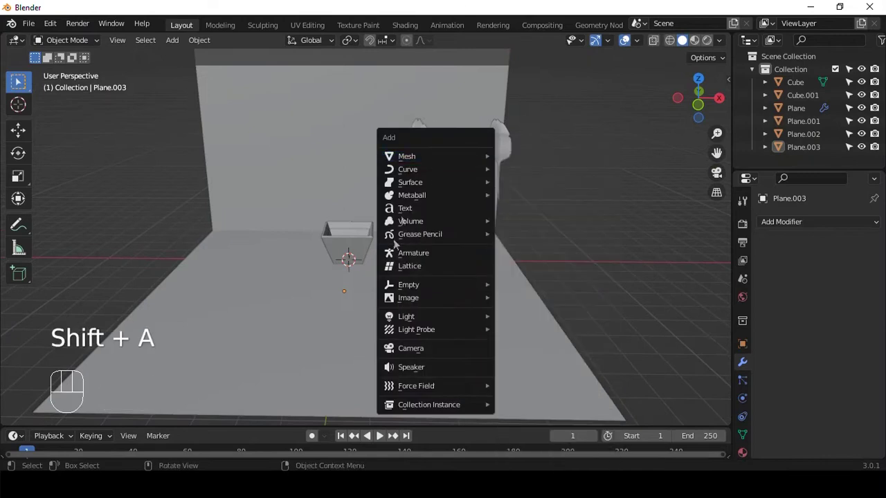
pyautogui.click(415, 348)
pyautogui.keyDown('alt'); pyautogui.moveTo(418, 236); pyautogui.dragTo(391, 221); pyautogui.keyUp('alt')
pyautogui.scroll(2, 303, 192)
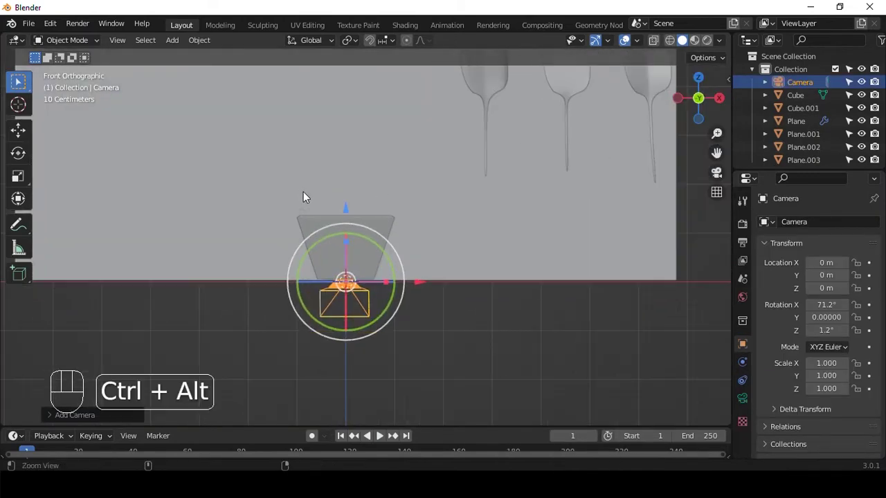
pyautogui.press('ctrl+alt+KP_0')
pyautogui.keyDown('alt'); pyautogui.keyDown('shift'); pyautogui.moveTo(386, 192); pyautogui.dragTo(409, 209, button='middle'); pyautogui.keyUp('shift'); pyautogui.keyUp('alt')
# Move the pot and its inner piece to the left, up and back within the camera frame, and deselect them
pyautogui.press('q')
pyautogui.click(450, 191)
pyautogui.hotkey('ctrl', 'z')
pyautogui.hotkey('ctrl', 'z')
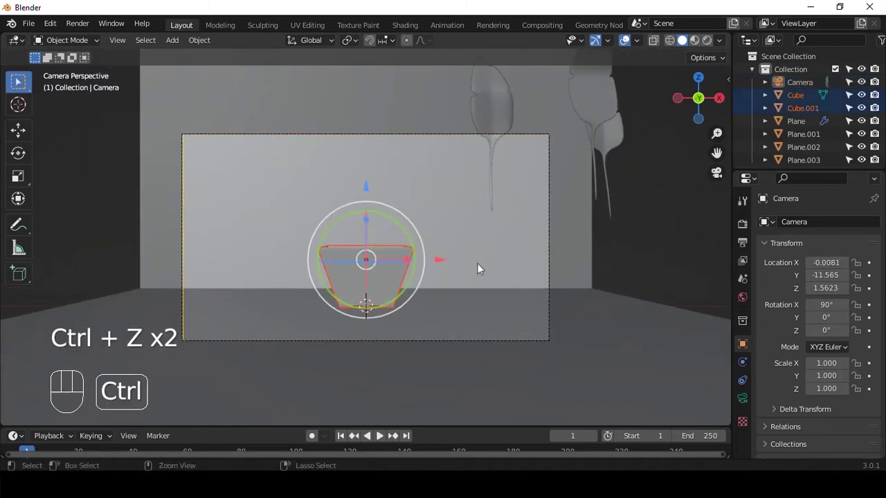
pyautogui.moveTo(444, 259); pyautogui.dragTo(405, 269)
pyautogui.press('s')
pyautogui.press('Escape')
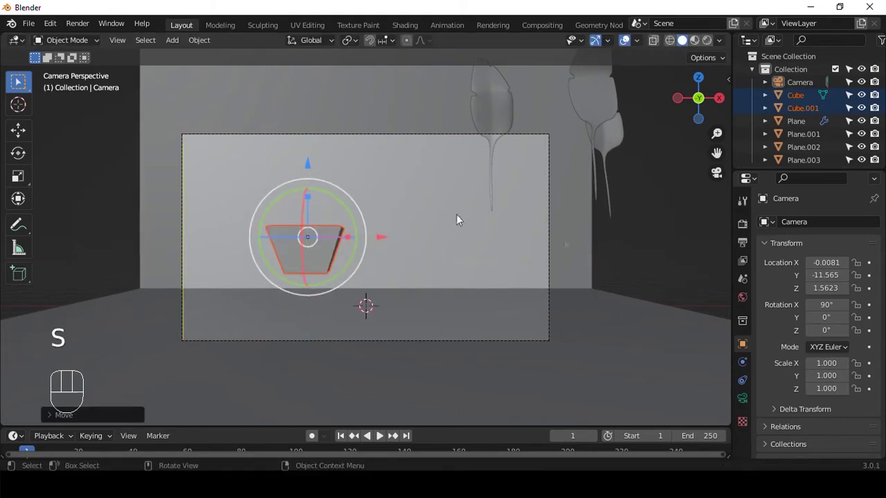
pyautogui.hotkey('alt', 'a')
# Add a cylinder at the 3D cursor and give it a Bevel modifier with 2 segments
pyautogui.press('q')
pyautogui.click(367, 144)
pyautogui.hotkey('shift', 'a')
pyautogui.click(424, 115)
pyautogui.scroll(4, 394, 266)
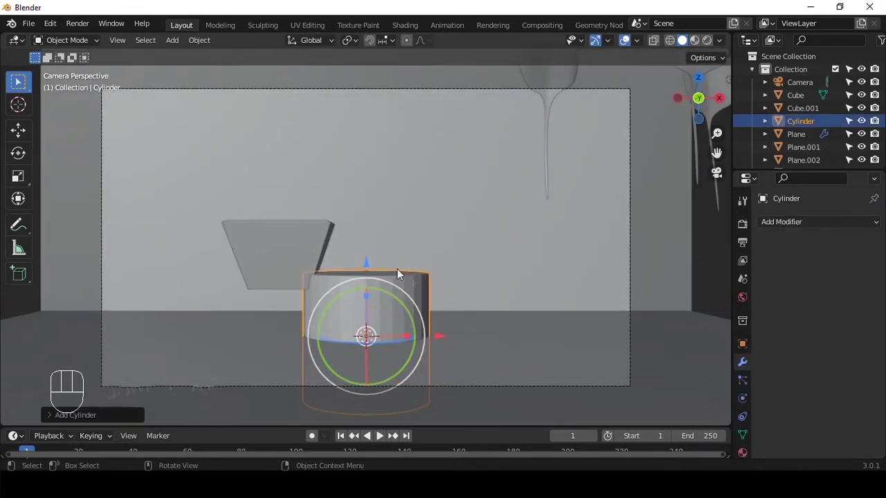
pyautogui.hotkey('ctrl', 'z')
pyautogui.click(829, 221)
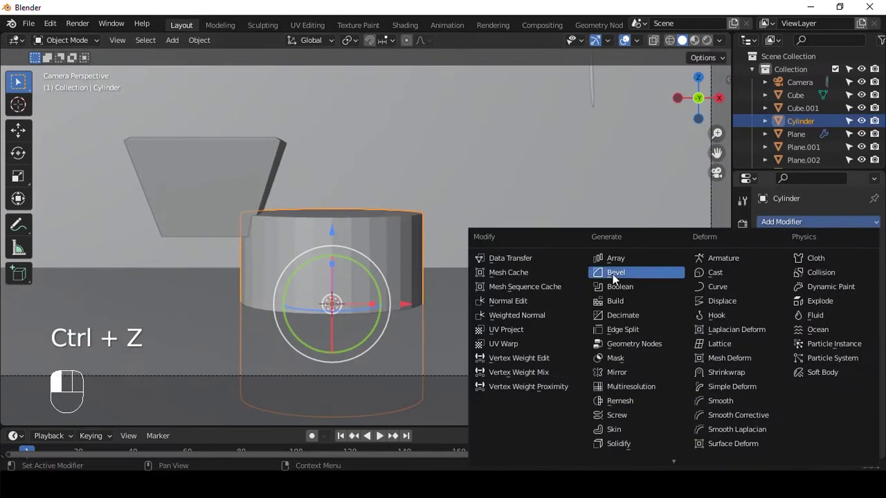
pyautogui.click(613, 274)
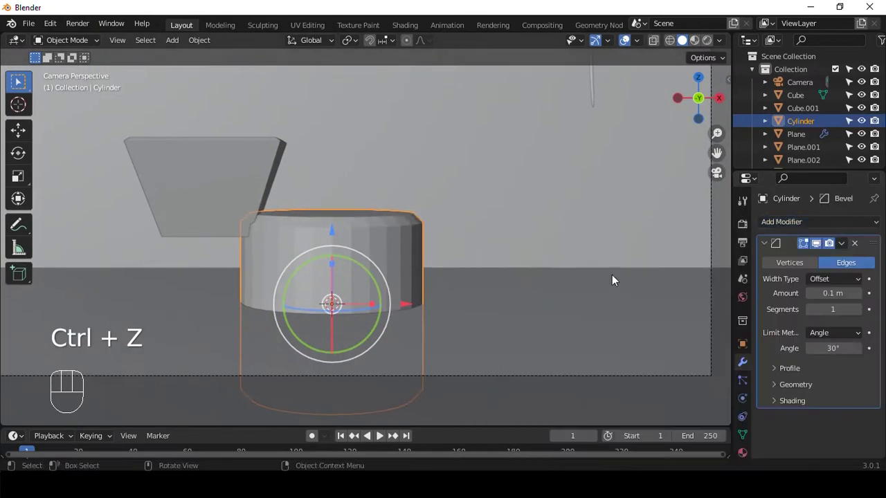
pyautogui.click(859, 310)
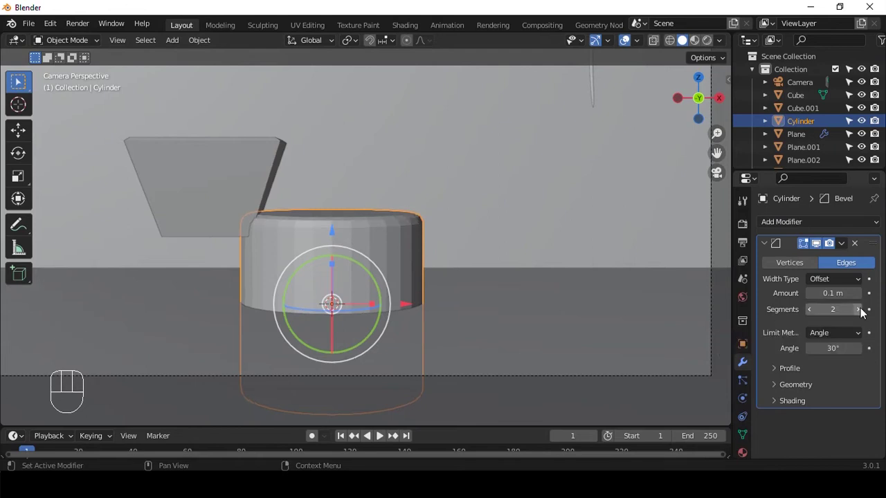
# Flatten the cylinder along Z into a disc and add a level 3 Subdivision Surface modifier
pyautogui.press('s')
pyautogui.press('z')
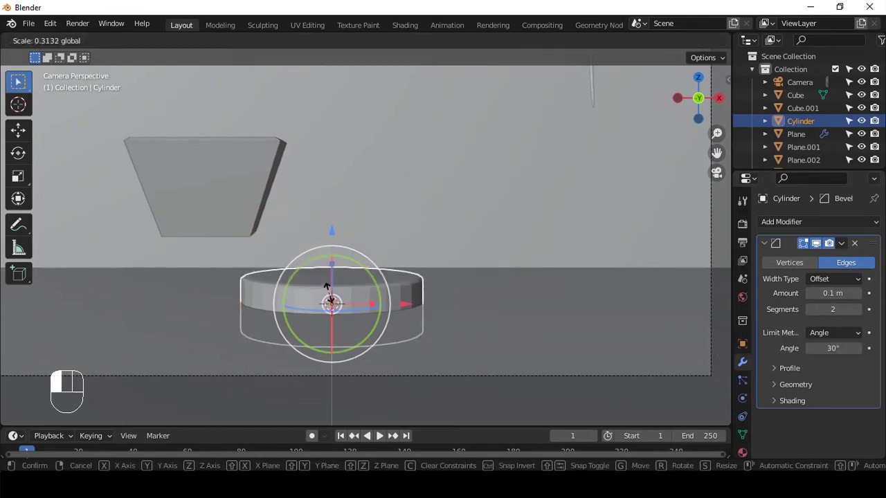
pyautogui.click(339, 255)
pyautogui.scroll(3, 364, 147)
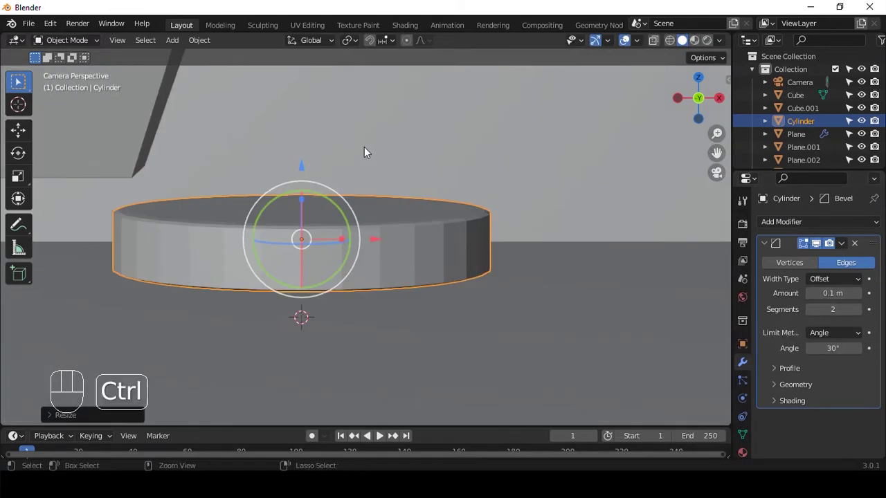
pyautogui.hotkey('ctrl', '3')
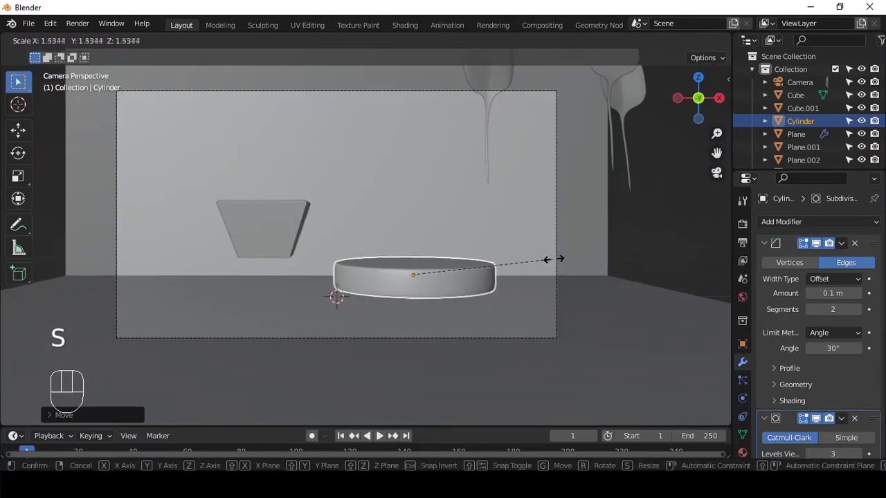
# Scale up the disc and lower it towards the floor as a podium base
pyautogui.click(534, 261)
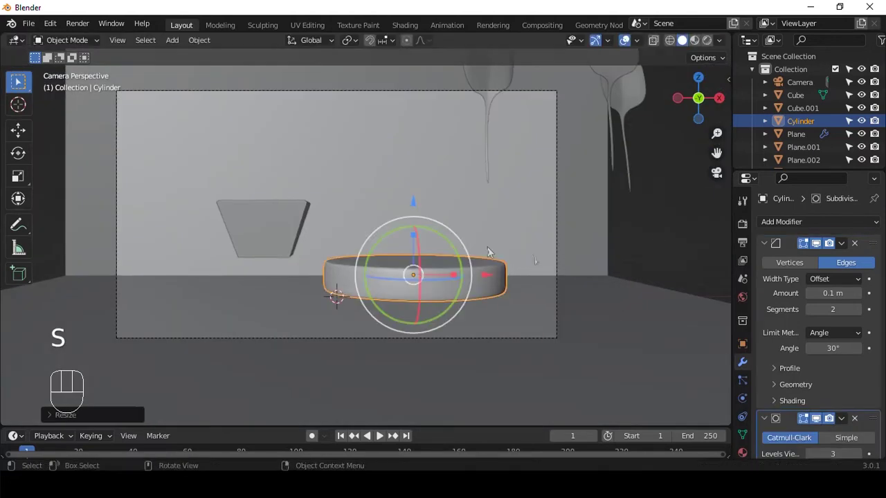
pyautogui.moveTo(411, 211); pyautogui.dragTo(412, 228)
pyautogui.scroll(1, 481, 289)
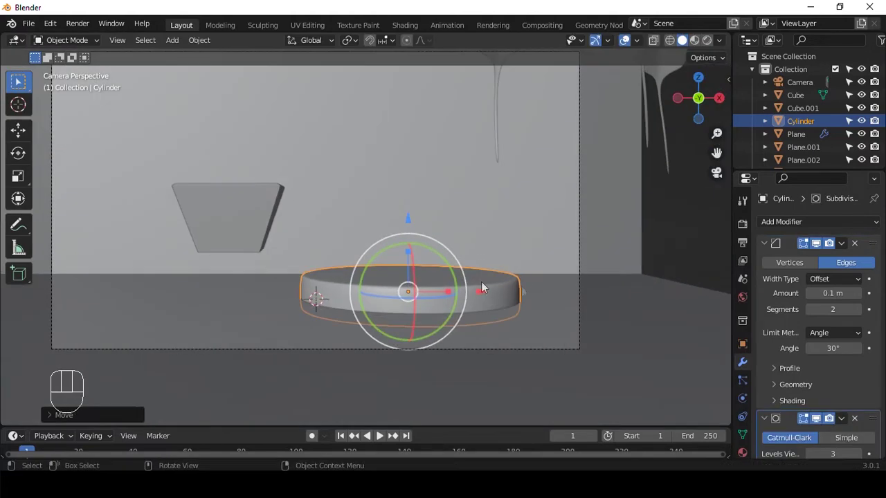
# Duplicate the podium disc, scale the copy down, and stack it on the base as a second tier
pyautogui.hotkey('shift', 'd')
pyautogui.rightClick(550, 284)
pyautogui.press('s')
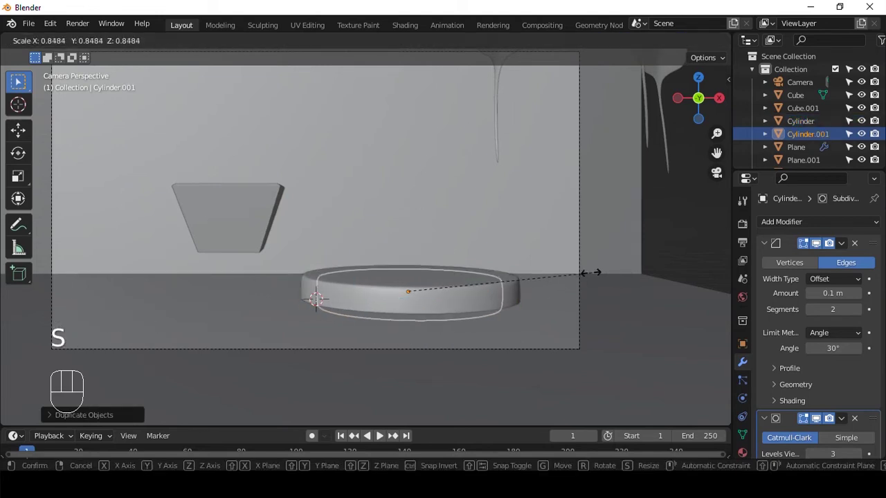
pyautogui.click(576, 275)
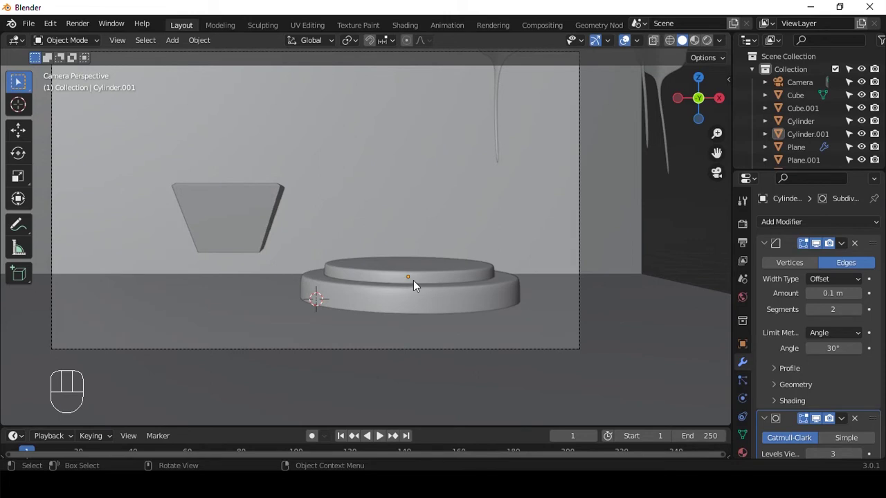
pyautogui.keyDown('shift'); pyautogui.moveTo(396, 241); pyautogui.dragTo(429, 271, button='middle'); pyautogui.keyUp('shift')
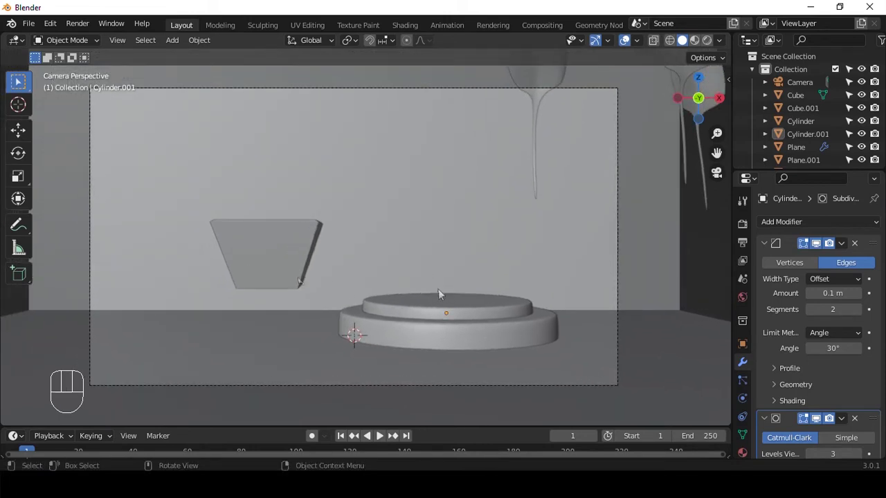
# Add a flattened cube, place it left of the round podium, and scale it up into a platform
pyautogui.hotkey('shift', 'a')
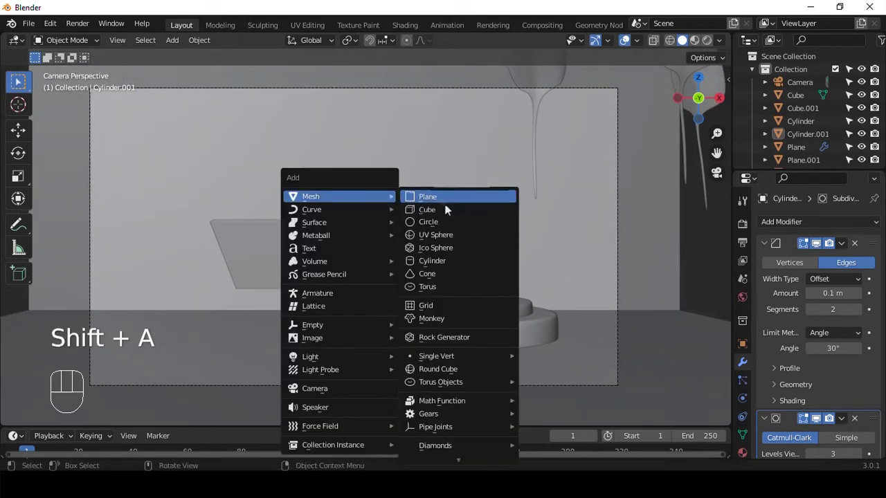
pyautogui.click(424, 211)
pyautogui.moveTo(424, 312); pyautogui.dragTo(396, 311)
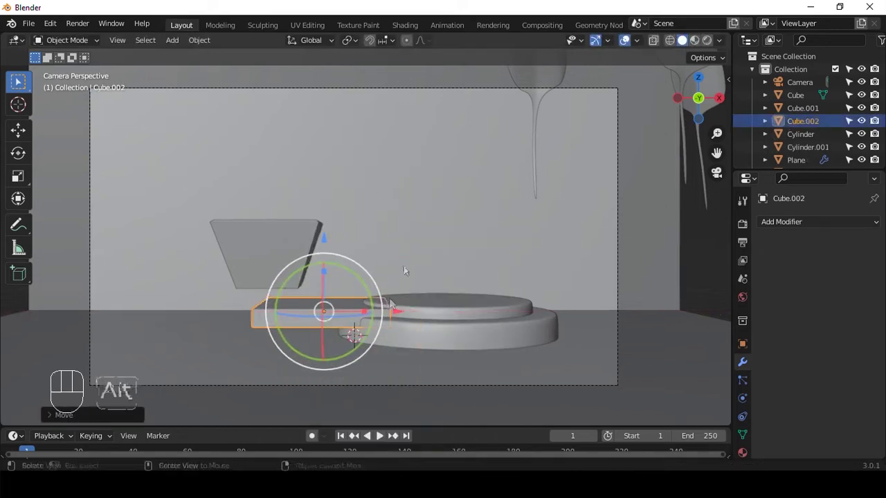
pyautogui.keyDown('alt'); pyautogui.moveTo(405, 270); pyautogui.dragTo(397, 333); pyautogui.keyUp('alt')
pyautogui.press('s')
pyautogui.click(442, 310)
pyautogui.moveTo(412, 301); pyautogui.dragTo(380, 298)
# Rotate the box platform about Z so a corner faces the camera, and lower it slightly in front view
pyautogui.moveTo(285, 324); pyautogui.dragTo(299, 320)
pyautogui.hotkey('ctrl', 'z')
pyautogui.moveTo(275, 315); pyautogui.dragTo(299, 334)
pyautogui.press('`')
pyautogui.click(366, 198)
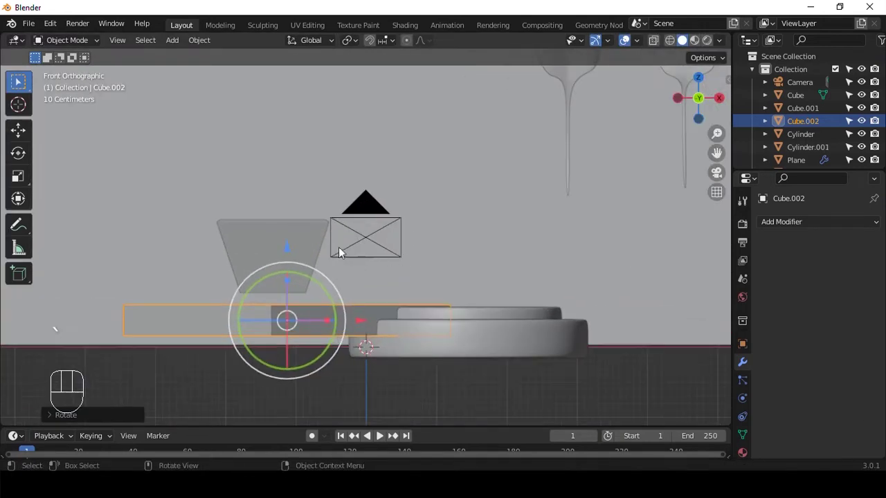
pyautogui.moveTo(283, 250); pyautogui.dragTo(283, 254)
# Deselect everything, return to the camera view, and switch to rendered shading
pyautogui.hotkey('alt', 'a')
pyautogui.keyDown('alt'); pyautogui.moveTo(454, 206); pyautogui.dragTo(480, 239, button='middle'); pyautogui.keyUp('alt')
pyautogui.scroll(-3, 454, 225)
pyautogui.scroll(-3, 480, 239)
pyautogui.scroll(3, 482, 244)
pyautogui.press('`')
pyautogui.click(443, 202)
pyautogui.press('KP_0')
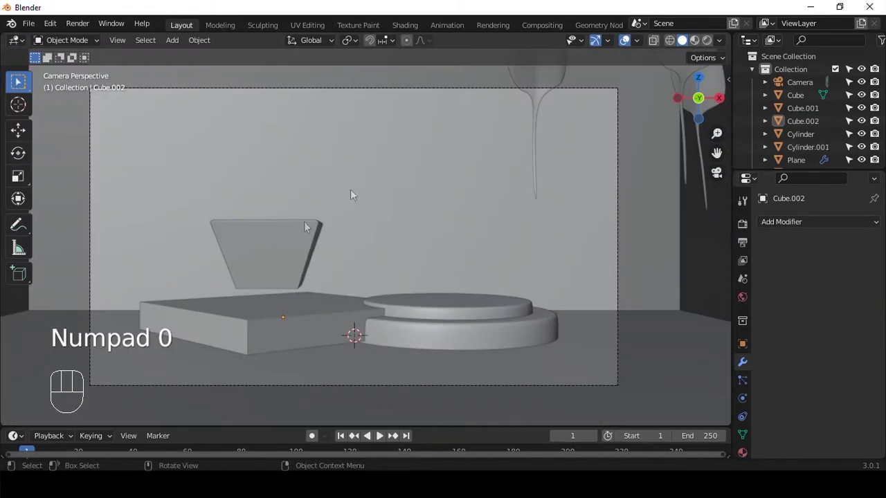
pyautogui.press('q')
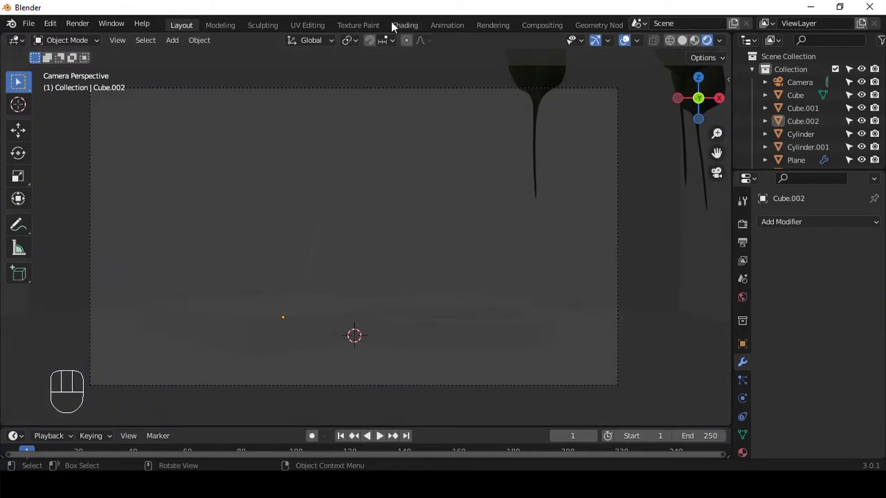
# Display the World nodes in the Shading workspace and add a texture setup to the Background node
pyautogui.click(397, 25)
pyautogui.click(194, 313)
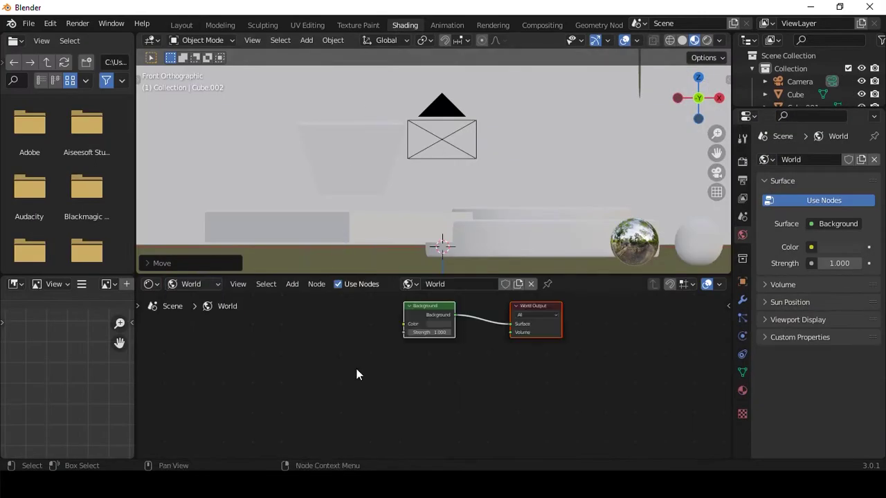
pyautogui.keyDown('alt'); pyautogui.moveTo(438, 315); pyautogui.dragTo(466, 369); pyautogui.keyUp('alt')
pyautogui.click(454, 362)
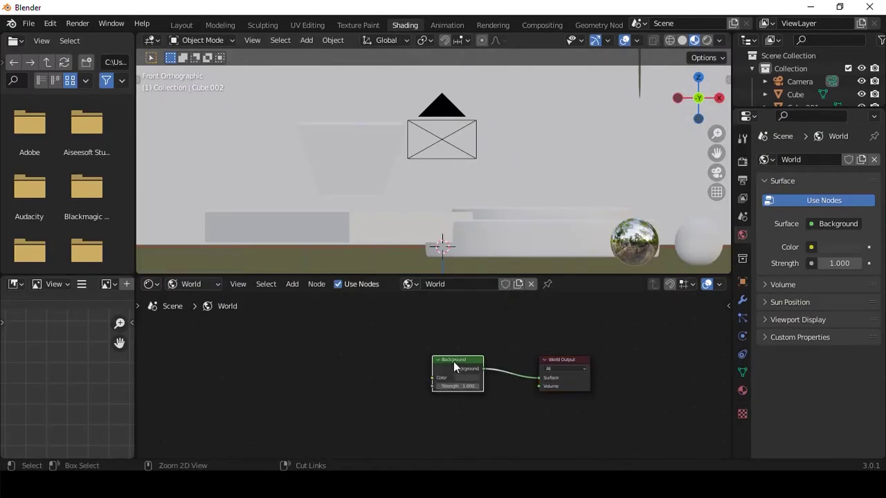
pyautogui.hotkey('ctrl', 't')
# Load an environment image into the world texture and return to the Layout workspace
pyautogui.moveTo(371, 345); pyautogui.dragTo(298, 344)
pyautogui.click(355, 355)
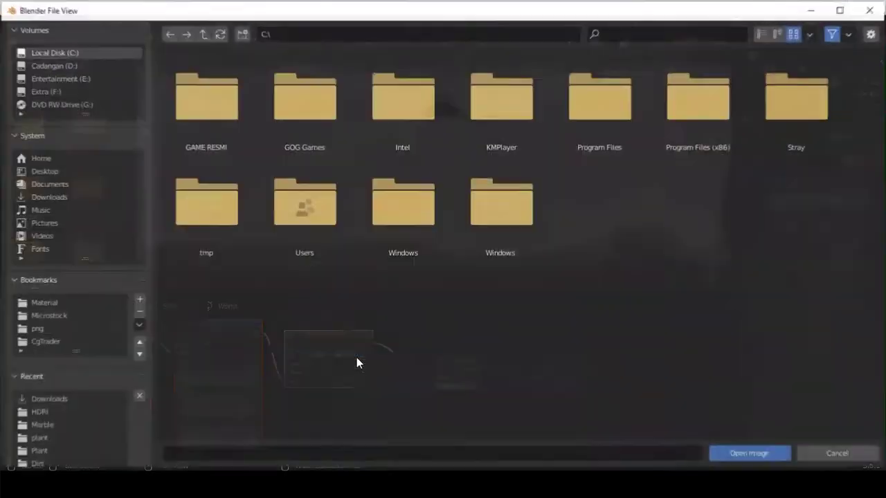
pyautogui.click(170, 24)
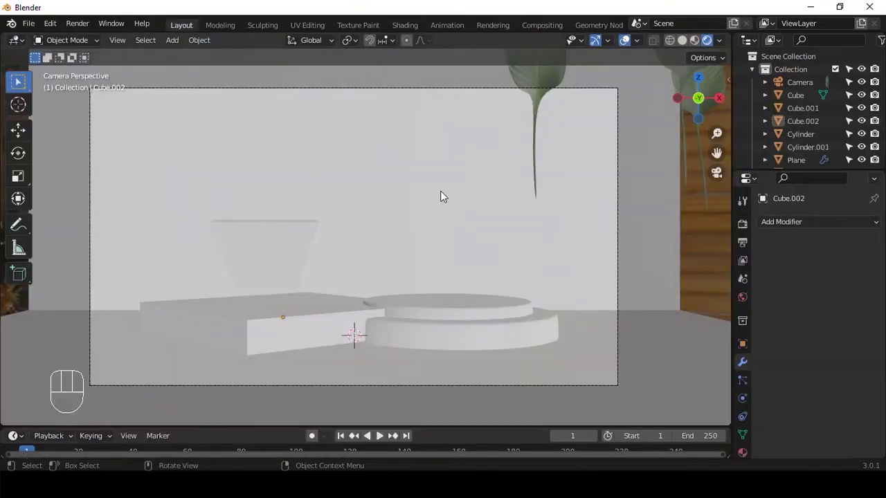
# Set the render engine to Cycles and split the 3D viewport into two side-by-side views
pyautogui.click(743, 223)
pyautogui.click(823, 222)
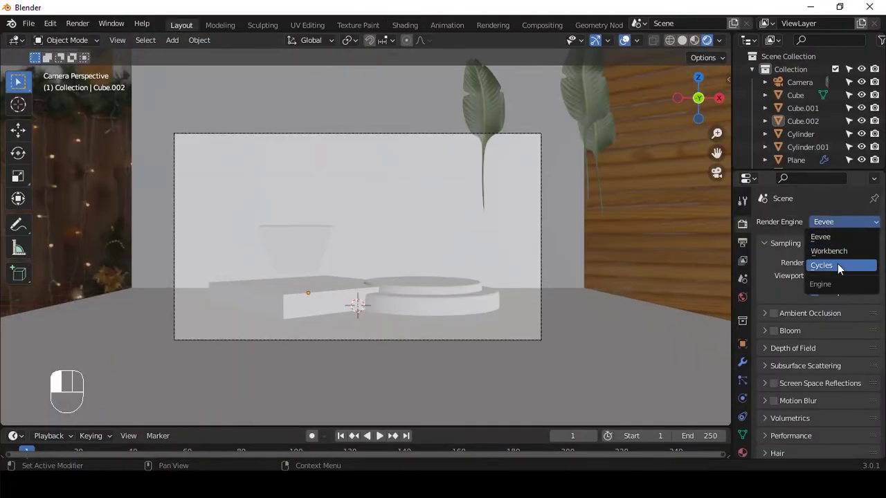
pyautogui.click(836, 265)
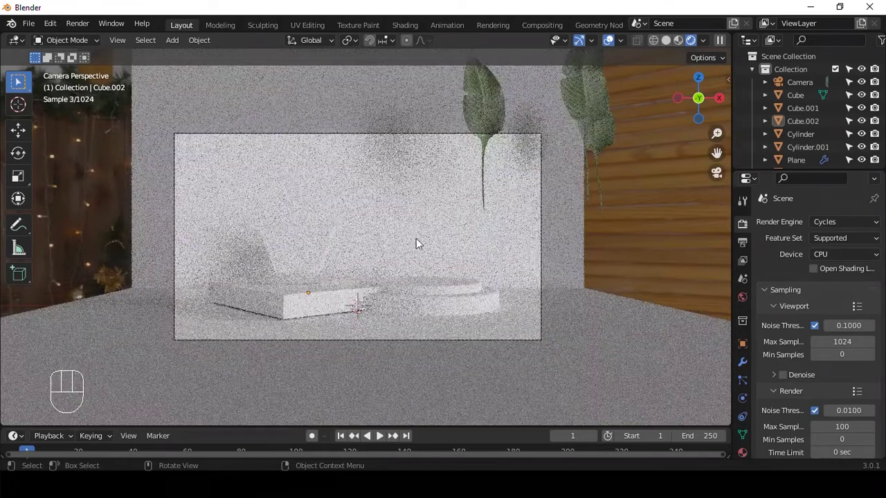
pyautogui.moveTo(732, 34); pyautogui.dragTo(443, 180)
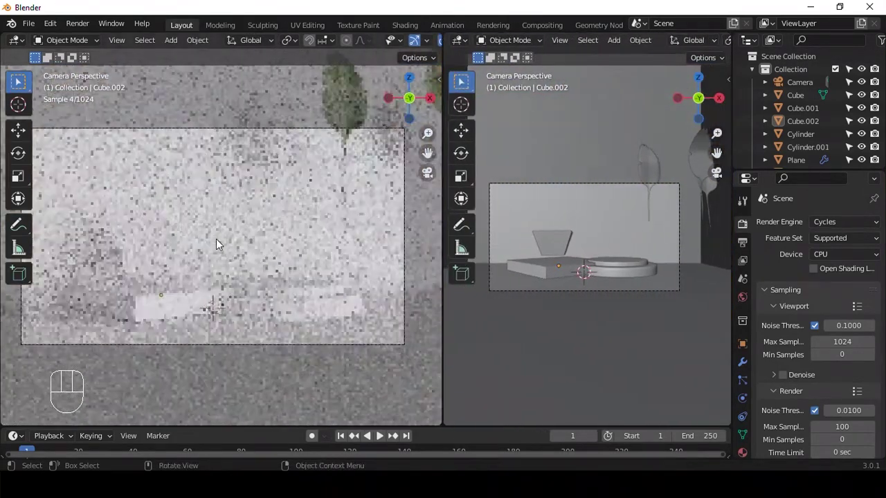
# Hide the toolbar in the rendered viewport and draw a render region around the camera frame
pyautogui.press('t')
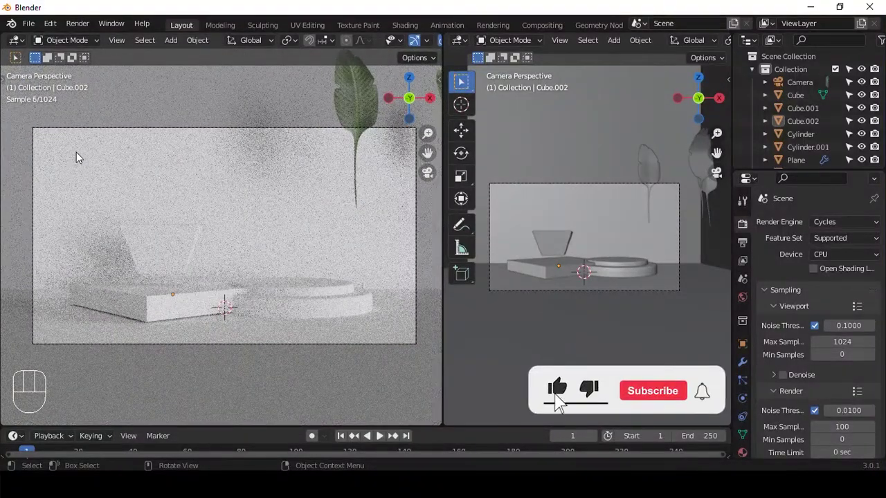
pyautogui.hotkey('ctrl', 'b')
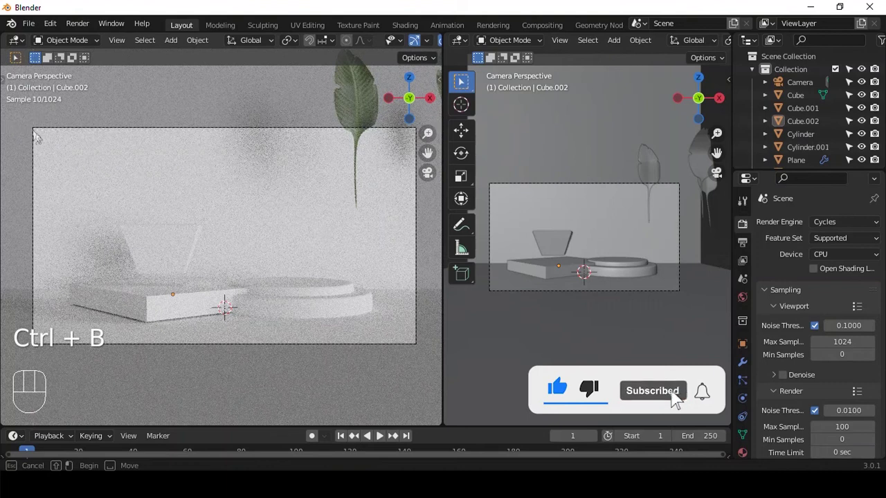
pyautogui.moveTo(414, 341); pyautogui.dragTo(413, 341)
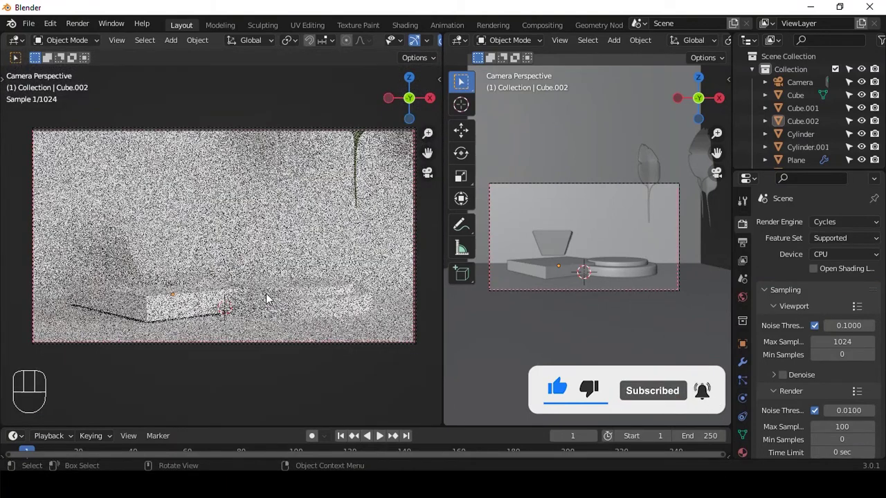
pyautogui.press('q')
pyautogui.click(314, 207)
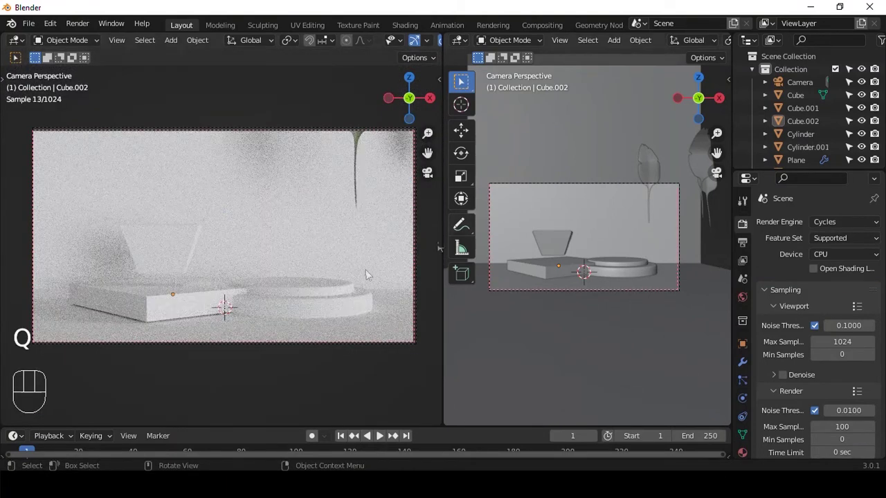
# Select the backdrop plane and give it a new material named "up"
pyautogui.click(337, 296)
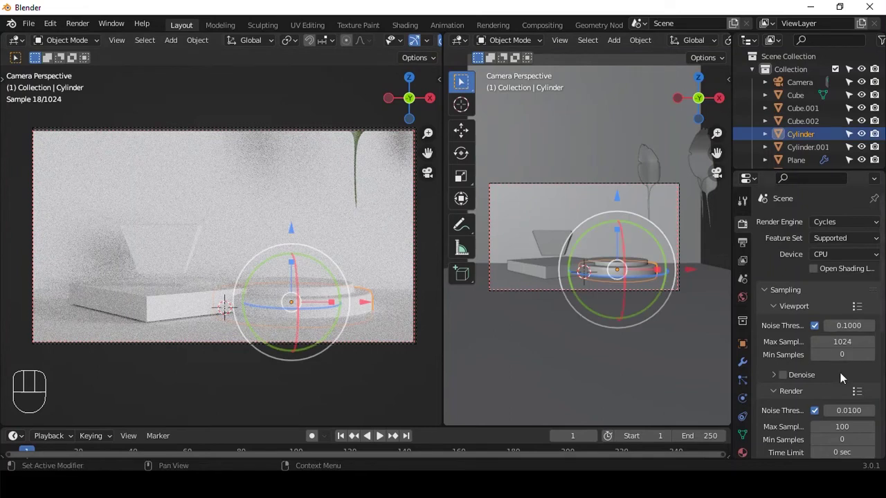
pyautogui.click(330, 206)
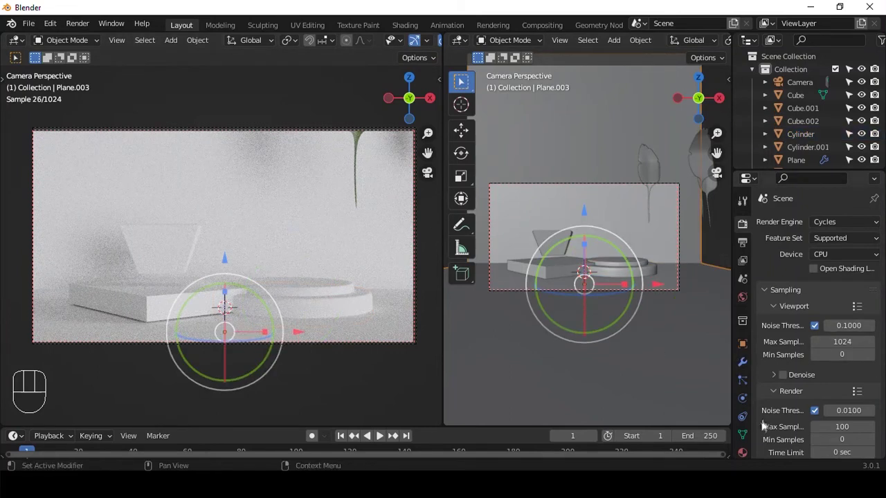
pyautogui.click(743, 453)
pyautogui.click(821, 280)
pyautogui.click(796, 277)
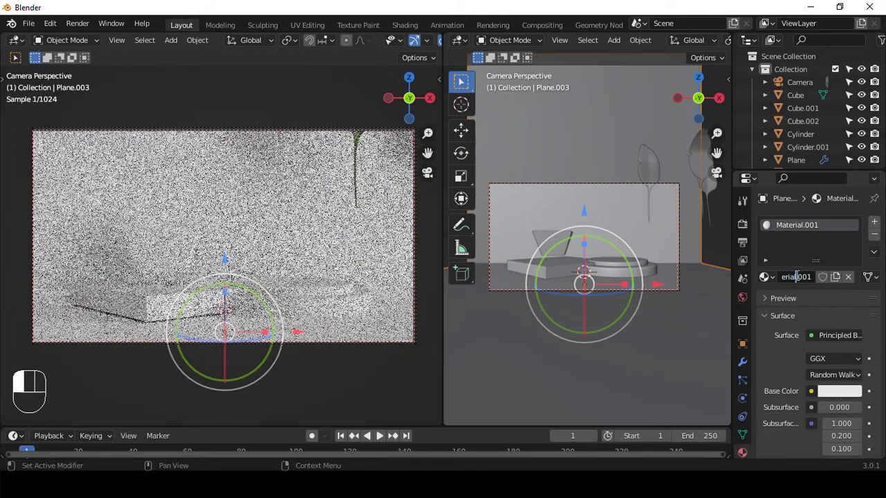
pyautogui.write('atas')
pyautogui.press('Return')
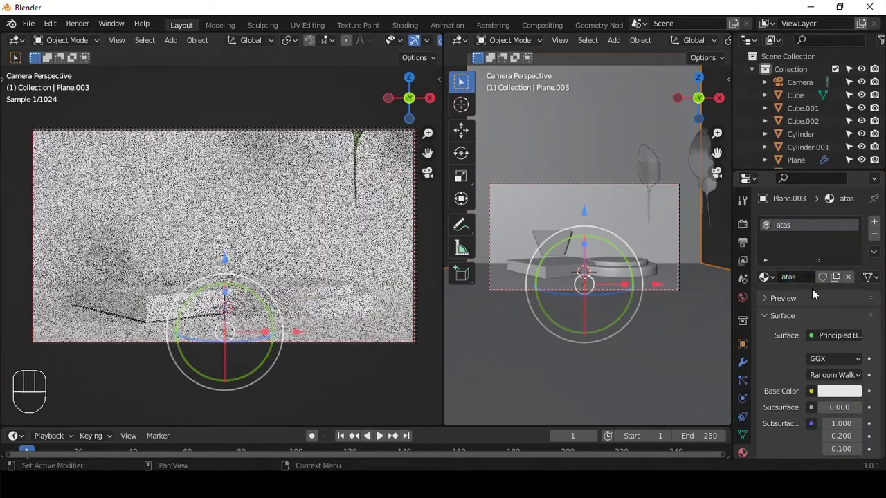
pyautogui.click(798, 277)
pyautogui.write('up')
pyautogui.press('Return')
# Select the backdrop's floor face in Edit Mode and add a second material slot with a new material named "down"
pyautogui.press('Tab')
pyautogui.press('3')
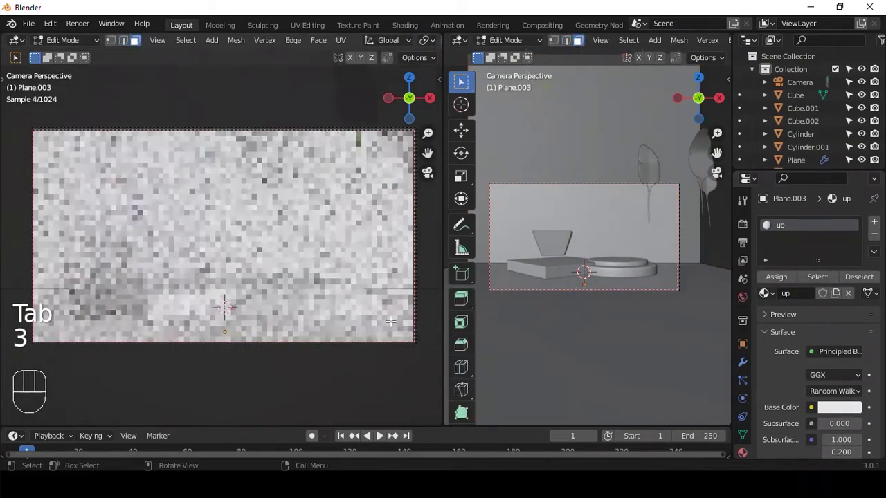
pyautogui.click(391, 322)
pyautogui.keyDown('alt'); pyautogui.moveTo(568, 312); pyautogui.dragTo(651, 291); pyautogui.keyUp('alt')
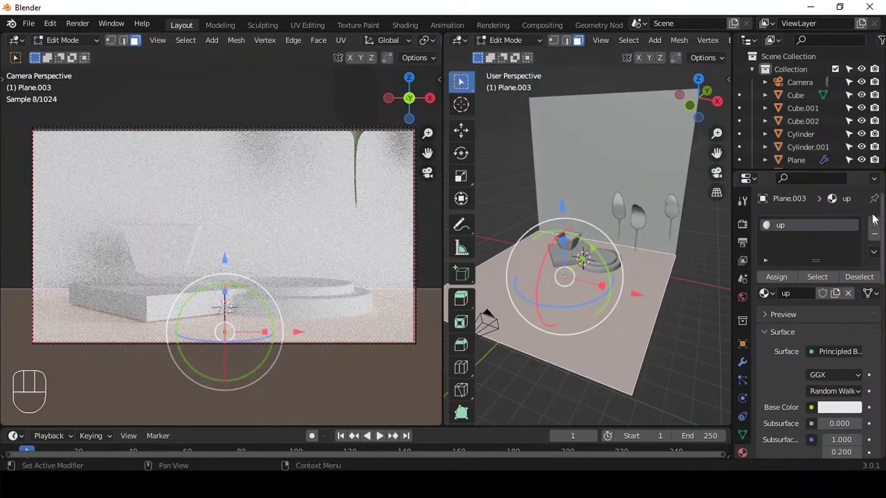
pyautogui.click(874, 222)
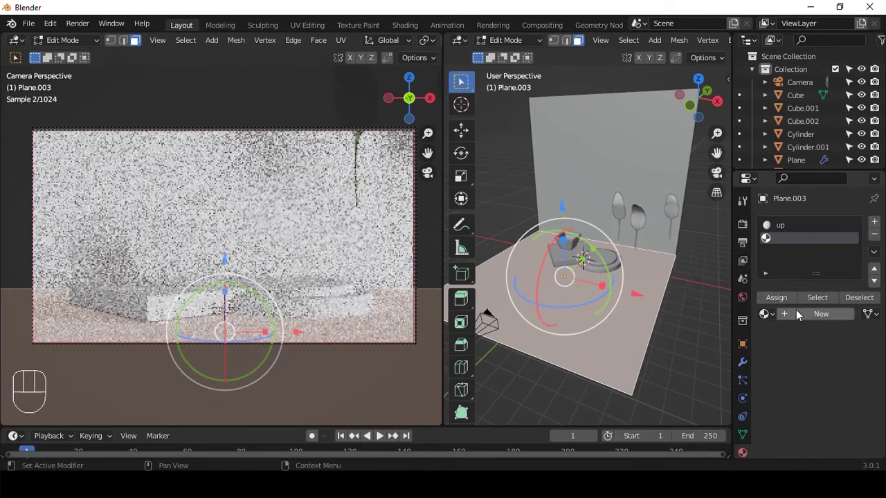
pyautogui.click(798, 313)
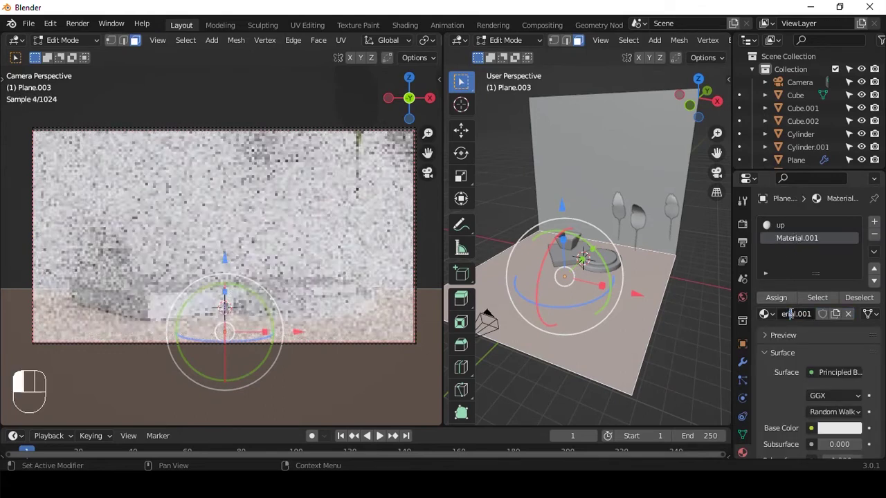
pyautogui.keyDown('ctrl'); pyautogui.click(792, 315); pyautogui.keyUp('ctrl')
pyautogui.write('down')
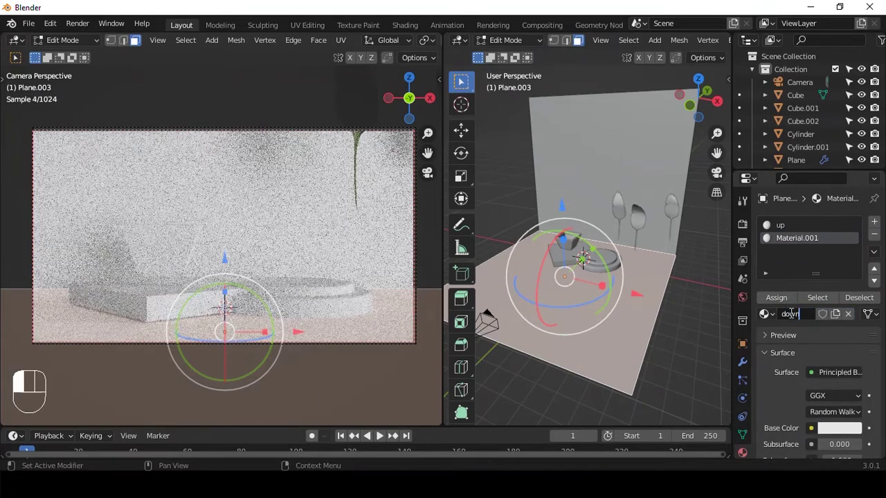
pyautogui.press('Return')
# Set the "down" material's base color to pink, assign it to the floor face, and return to Object Mode
pyautogui.click(840, 428)
pyautogui.click(810, 303)
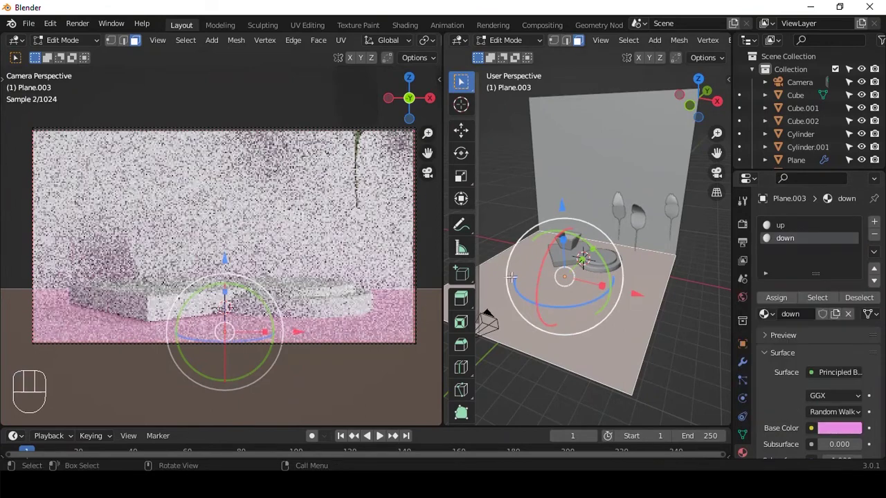
pyautogui.press('Tab')
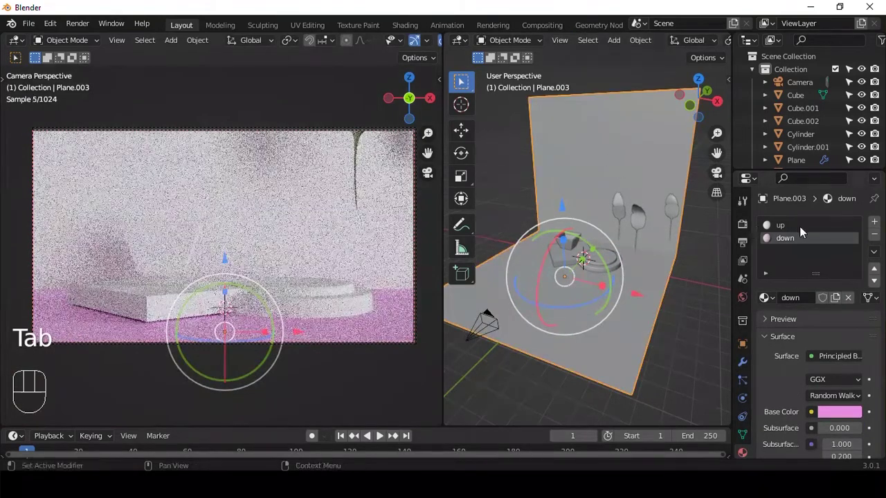
# In the Shading workspace, add a texture setup to the "up" material, load a light wood image into it, and return to Layout
pyautogui.click(404, 25)
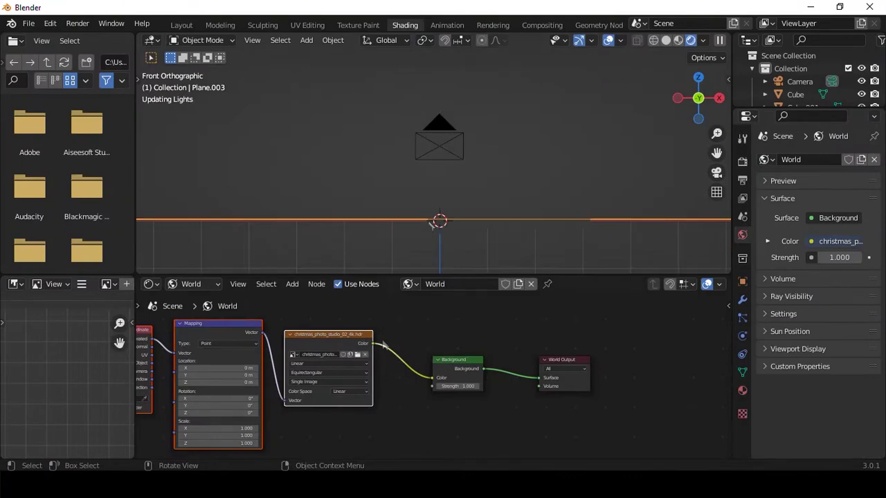
pyautogui.click(194, 284)
pyautogui.click(210, 296)
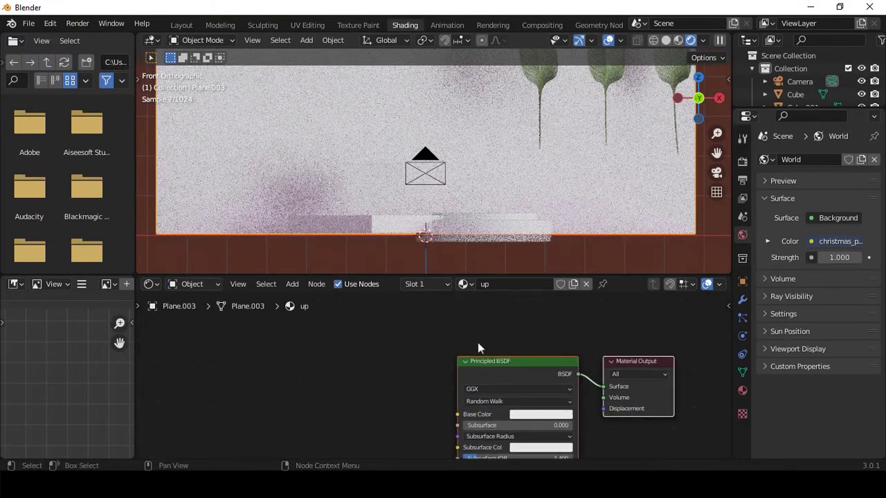
pyautogui.scroll(-2, 488, 367)
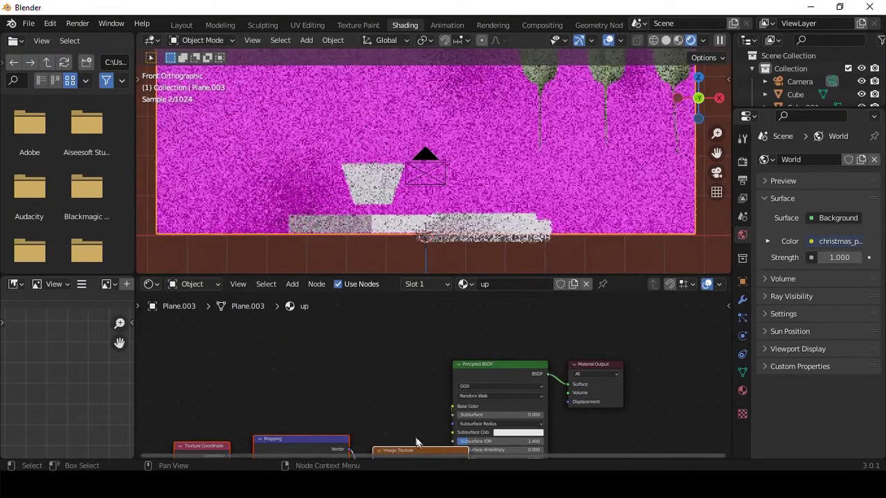
pyautogui.moveTo(421, 454); pyautogui.dragTo(349, 361, button='middle')
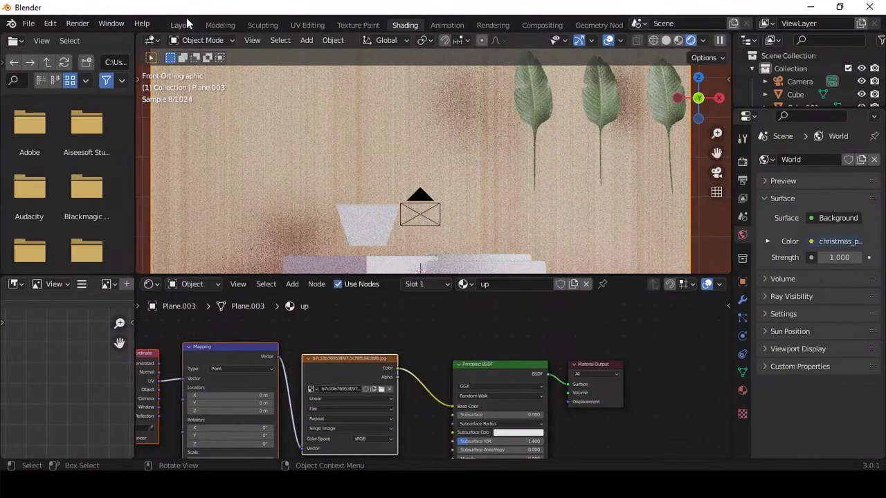
pyautogui.click(184, 24)
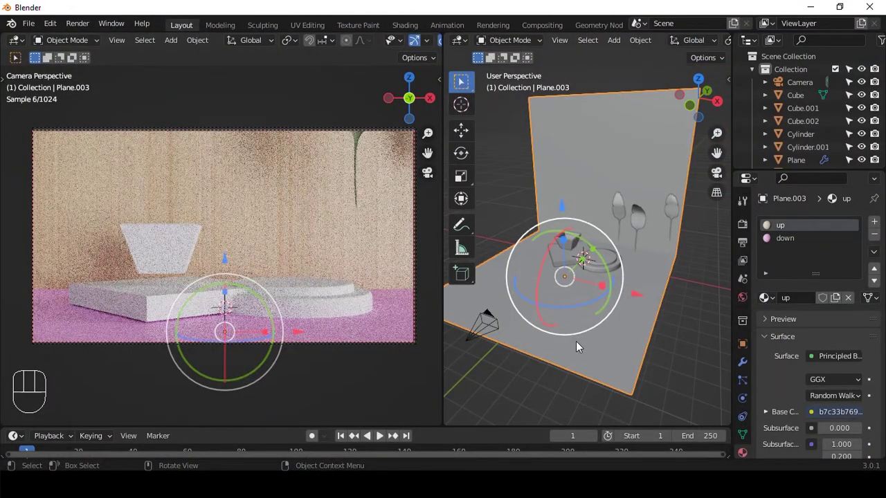
# Lower the pot and its inner block about 0.14 m along Z onto the box platform in front view
pyautogui.click(568, 250)
pyautogui.press('g')
pyautogui.press('z')
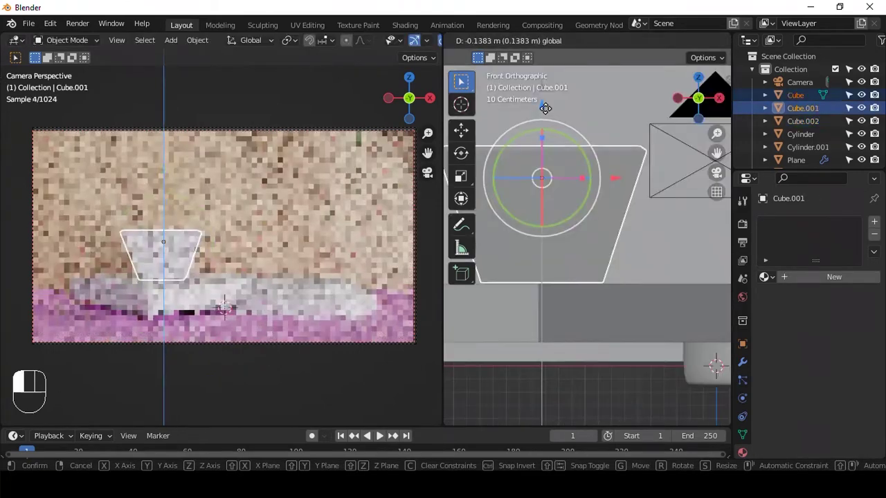
pyautogui.click(598, 155)
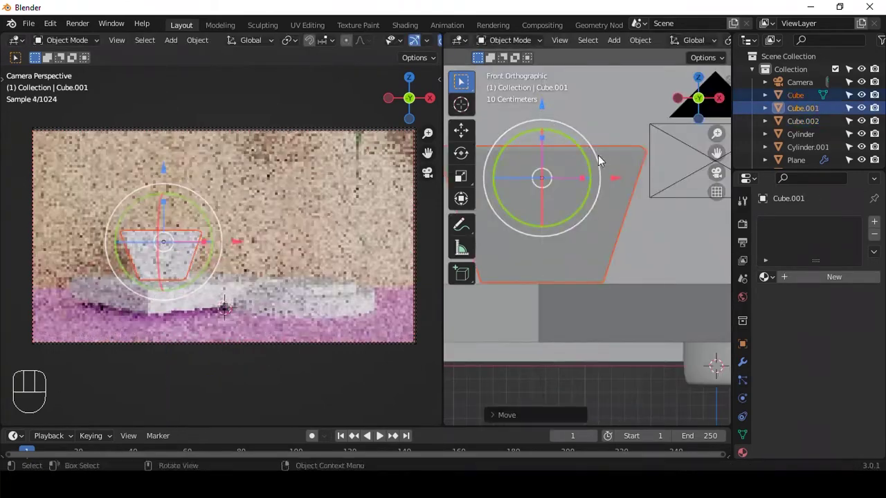
# Give the outer pot a new material with a Glass BSDF surface
pyautogui.click(616, 181)
pyautogui.click(821, 277)
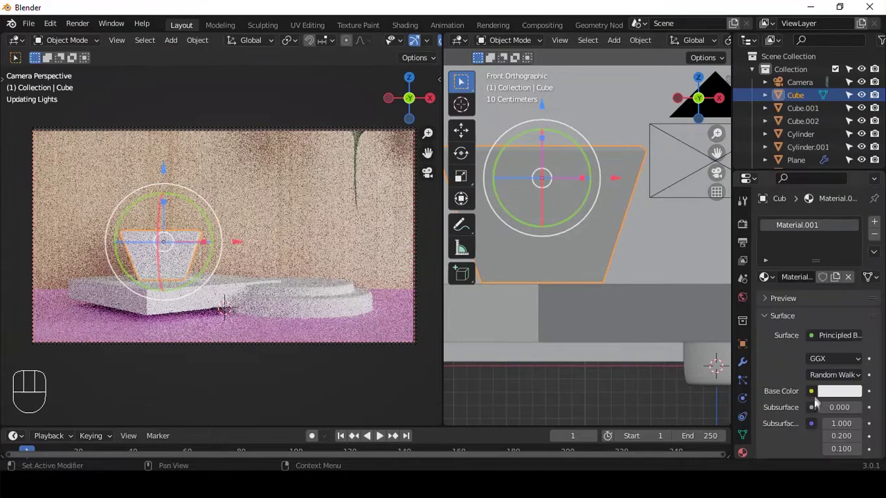
pyautogui.click(834, 335)
pyautogui.click(699, 91)
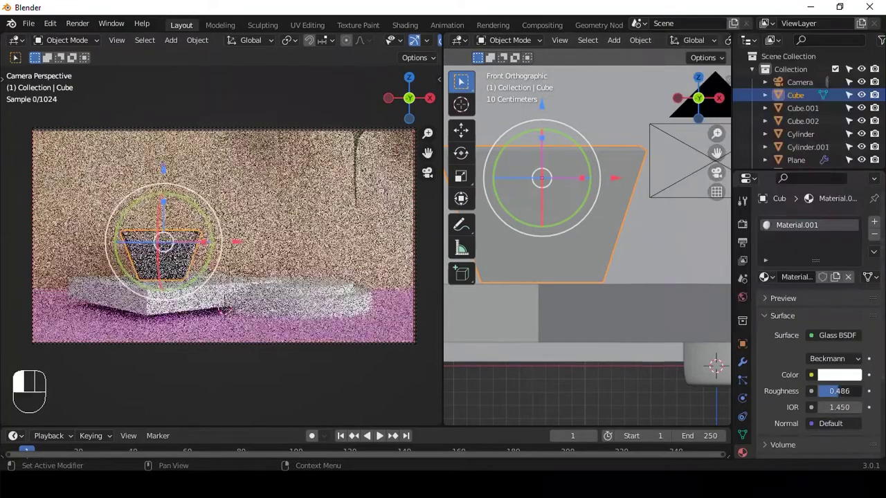
# Give the block inside the pot a new material with a Glass BSDF surface
pyautogui.click(588, 256)
pyautogui.click(852, 278)
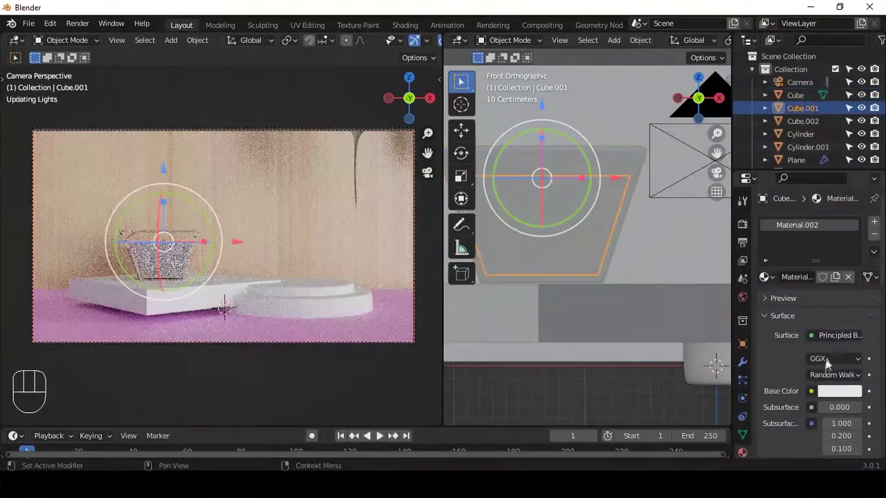
pyautogui.click(833, 335)
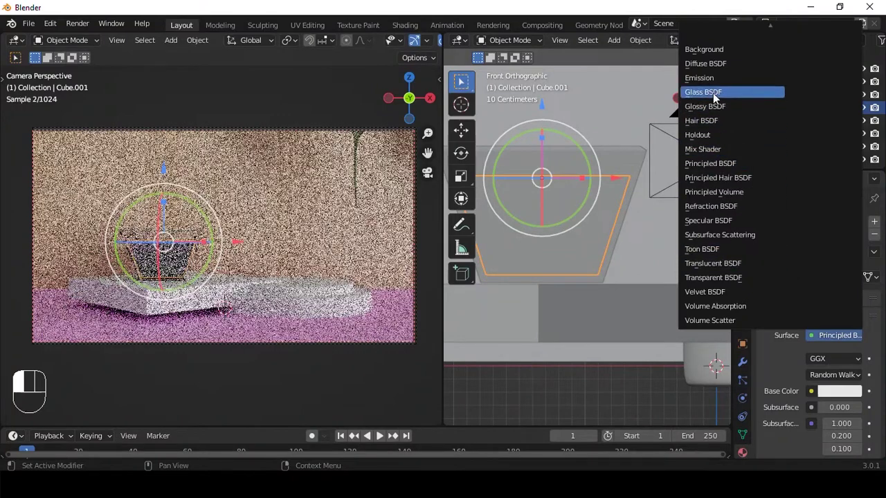
pyautogui.click(715, 94)
pyautogui.click(657, 398)
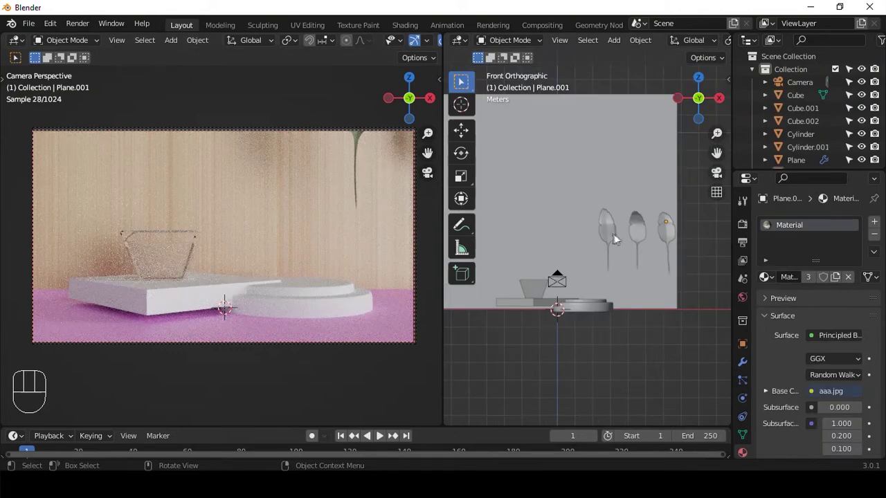
# Select all three leaves, shift them along X toward the middle of the scene, and scale them down
pyautogui.press('t')
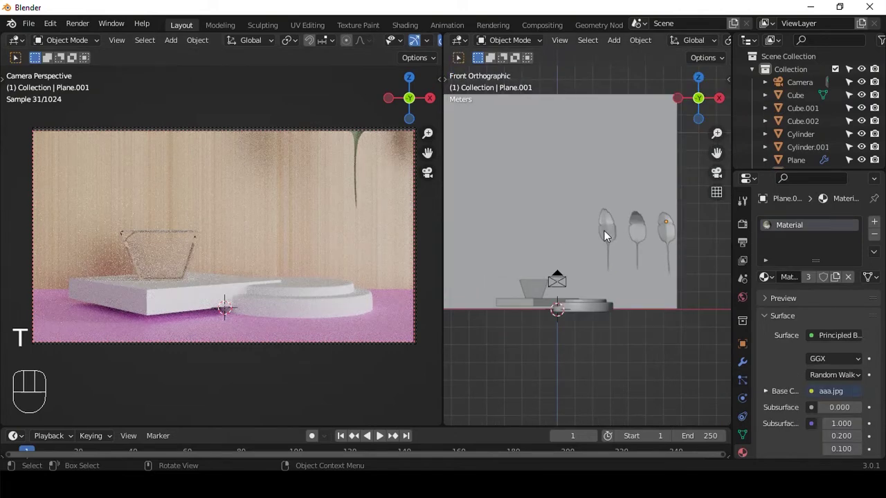
pyautogui.click(604, 230)
pyautogui.keyDown('shift'); pyautogui.click(639, 236); pyautogui.keyUp('shift')
pyautogui.keyDown('shift'); pyautogui.click(671, 232); pyautogui.keyUp('shift')
pyautogui.moveTo(706, 226); pyautogui.dragTo(630, 230)
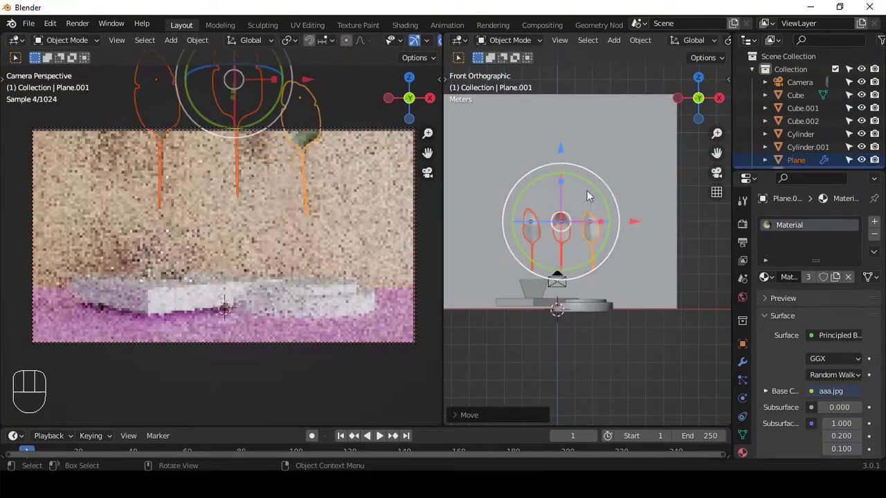
pyautogui.press('s')
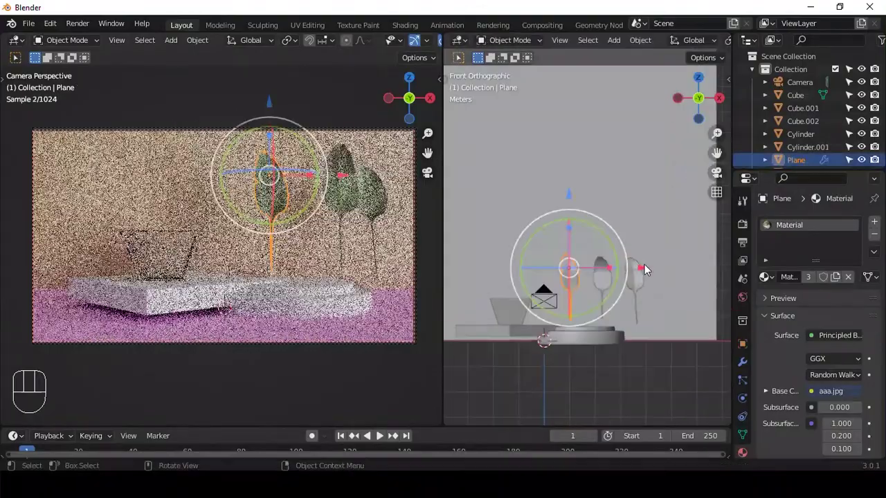
# Move the three leaves into the glass pot, then rotate and scale them so they fan outward
pyautogui.press('g')
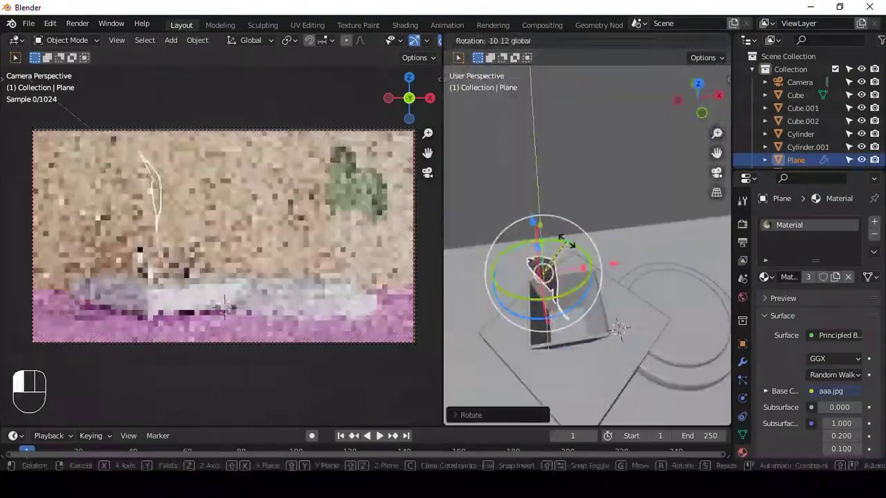
pyautogui.click(589, 274)
pyautogui.press('g')
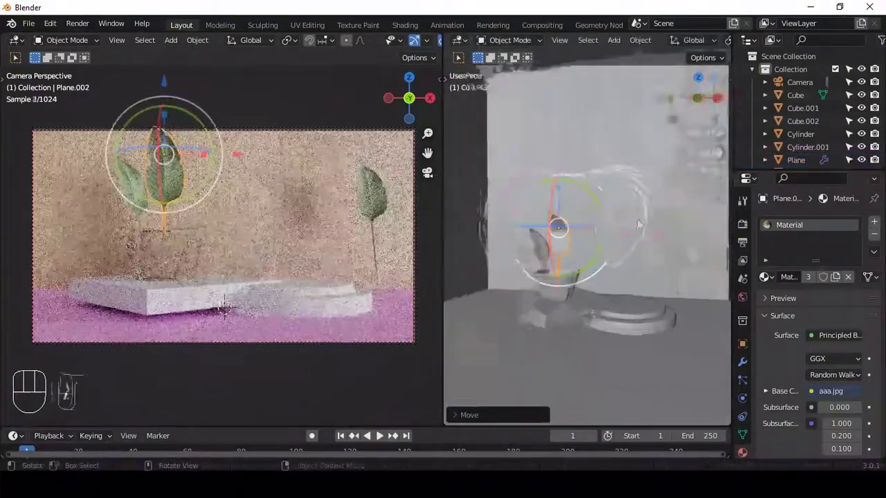
pyautogui.hotkey('ctrl', 'z')
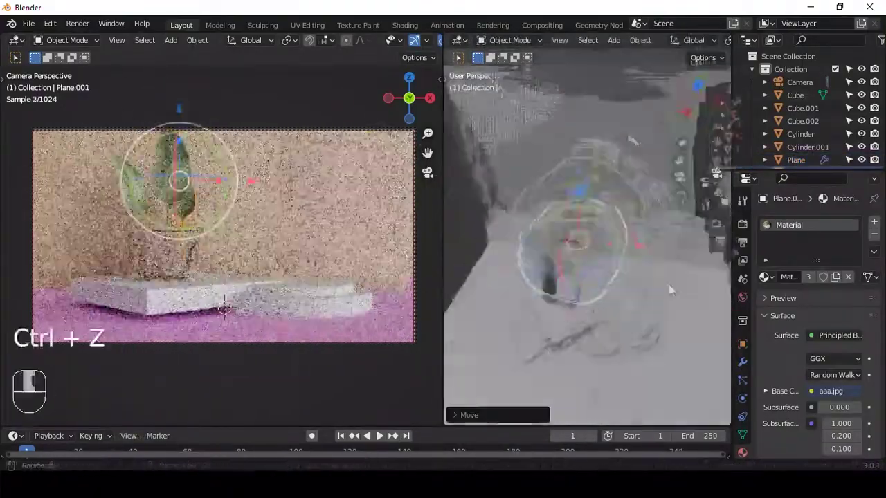
pyautogui.press('r')
pyautogui.press('s')
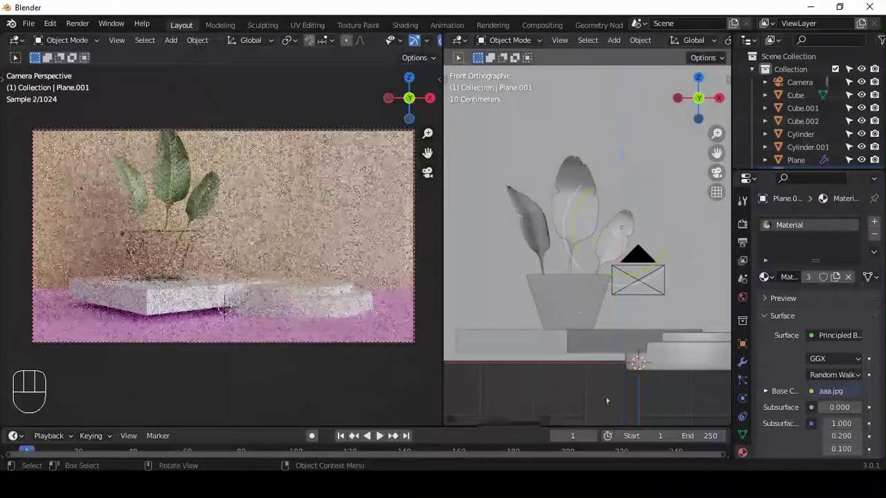
# Duplicate two more leaves and rotate and place them in the pot in front of the existing three
pyautogui.keyDown('alt'); pyautogui.moveTo(640, 263); pyautogui.dragTo(690, 275); pyautogui.keyUp('alt')
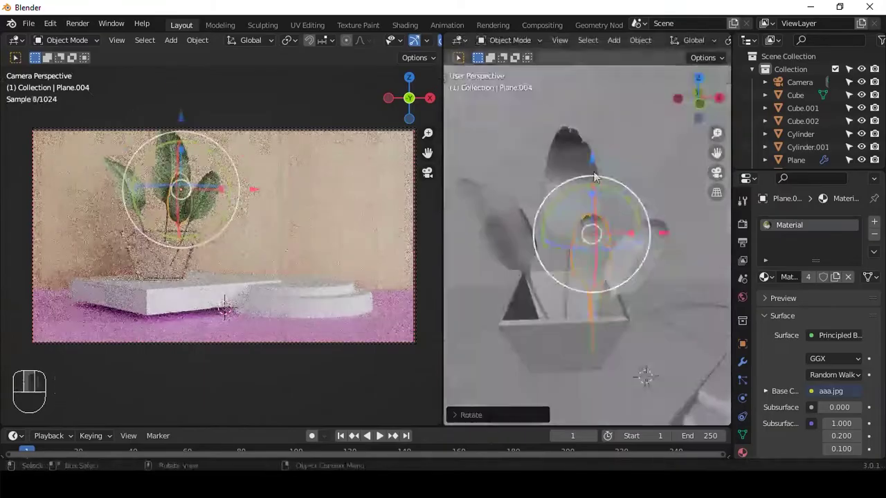
pyautogui.hotkey('shift', 'd')
pyautogui.press('r')
pyautogui.keyDown('alt'); pyautogui.moveTo(643, 371); pyautogui.dragTo(572, 221); pyautogui.keyUp('alt')
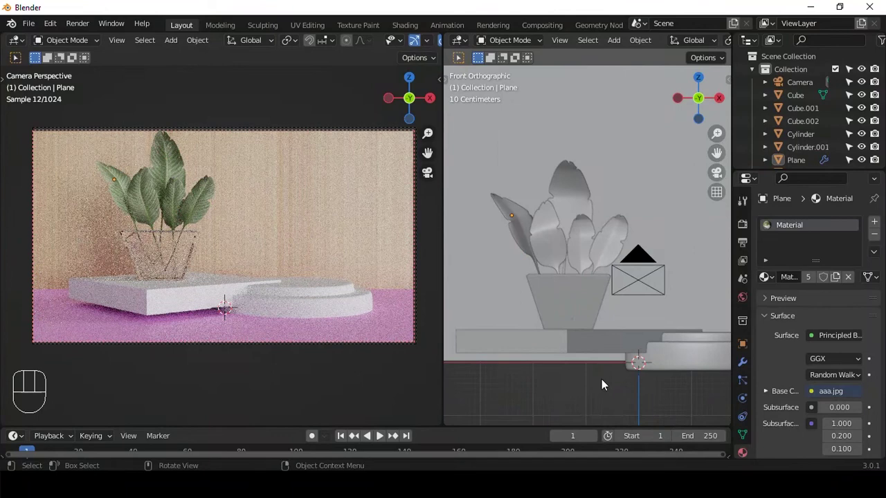
# Duplicate another leaf, rotate it, and lay it on the floor leaning against the round podium
pyautogui.scroll(-1, 602, 379)
pyautogui.keyDown('alt'); pyautogui.keyDown('shift'); pyautogui.moveTo(615, 240); pyautogui.dragTo(530, 214); pyautogui.keyUp('shift'); pyautogui.keyUp('alt')
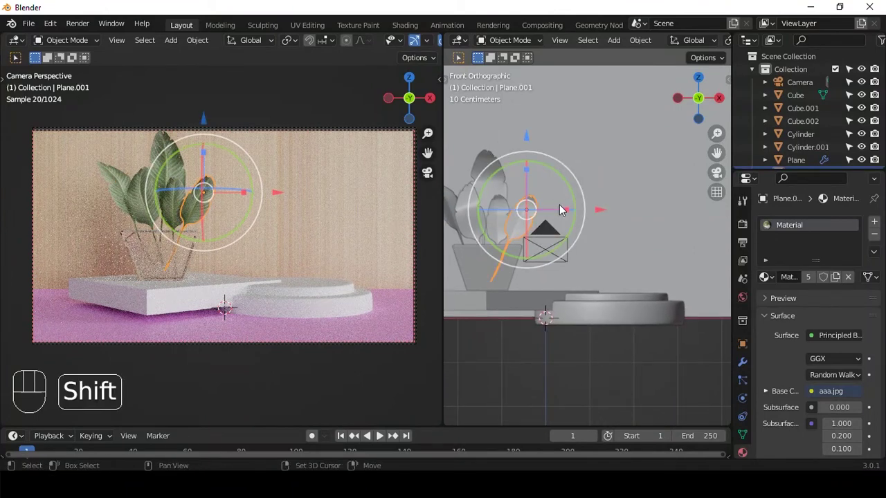
pyautogui.hotkey('shift', 'd')
pyautogui.press('r')
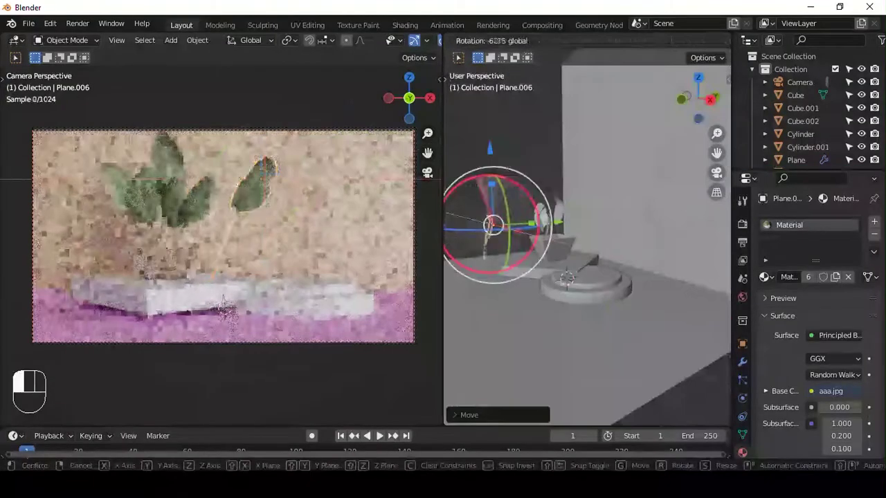
pyautogui.click(600, 191)
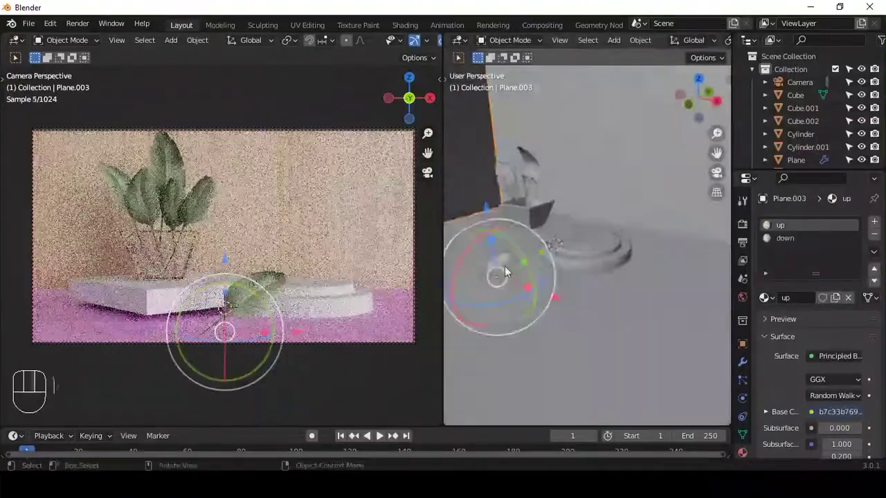
pyautogui.hotkey('ctrl', 'z')
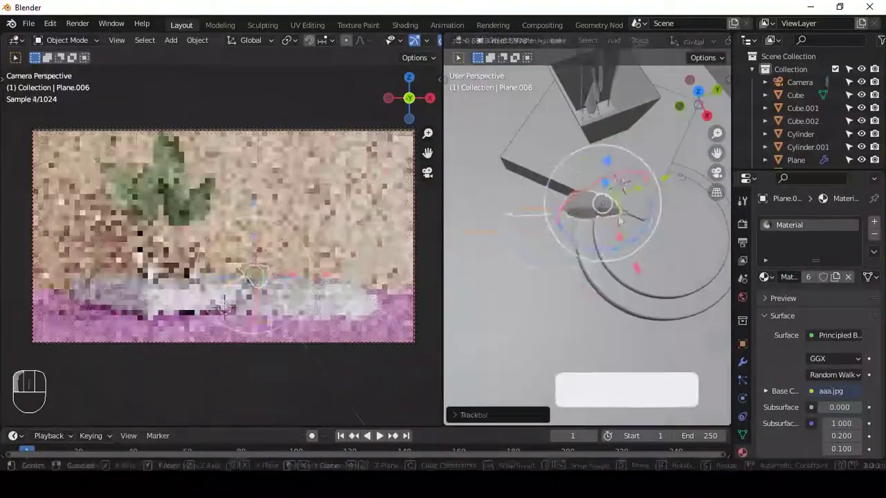
pyautogui.moveTo(609, 207); pyautogui.dragTo(578, 193)
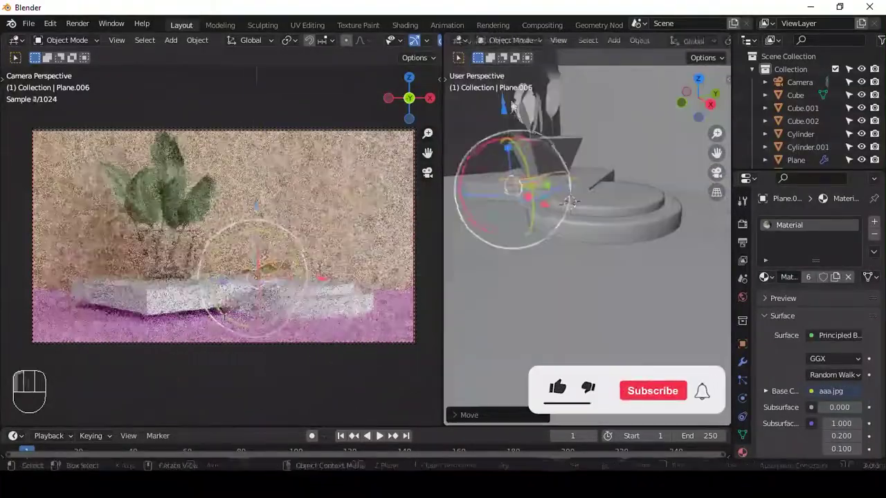
pyautogui.hotkey('alt', 'a')
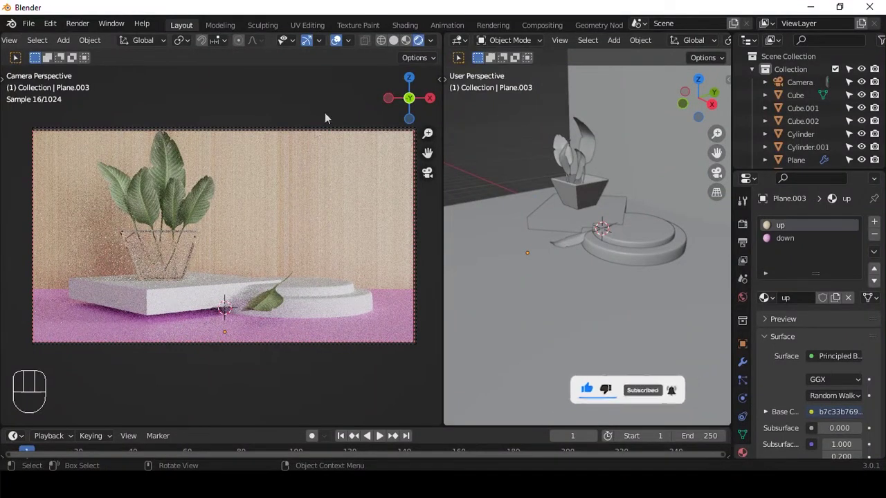
# Bring the carved fruit scene into the file and delete its backdrop, draped table and camera, keeping only the fruit
pyautogui.click(407, 41)
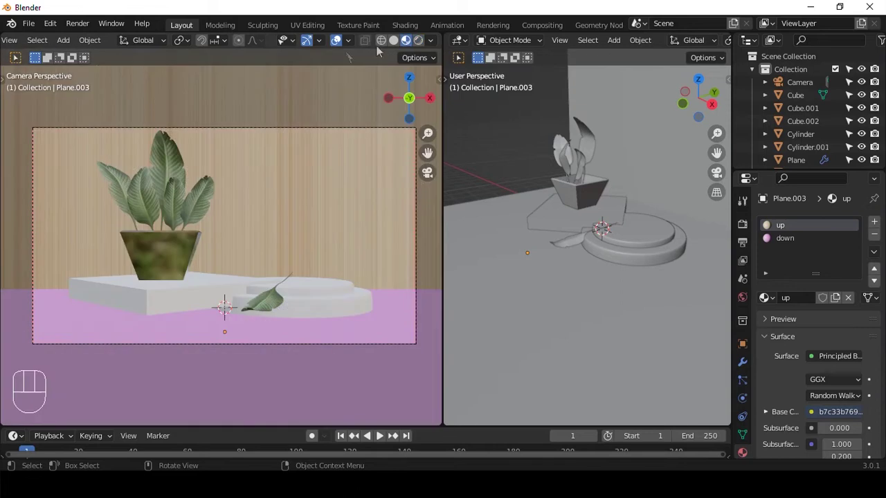
pyautogui.click(28, 25)
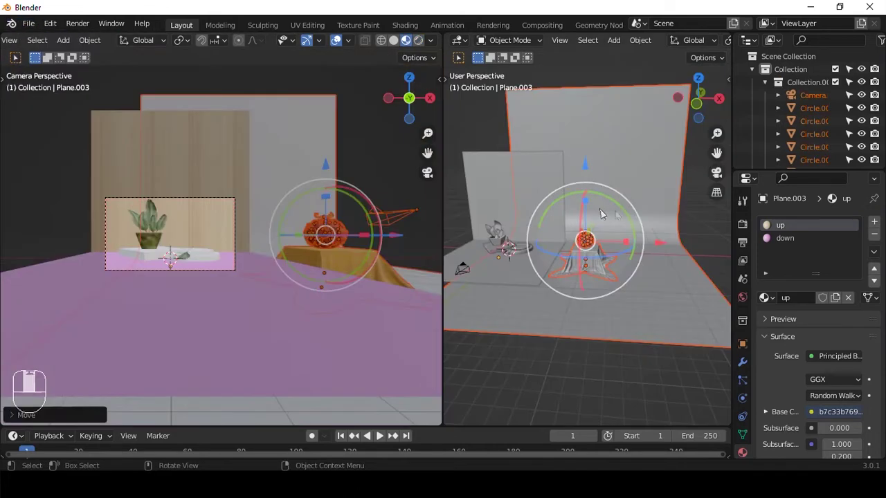
pyautogui.keyDown('shift'); pyautogui.moveTo(598, 203); pyautogui.dragTo(618, 170, button='middle'); pyautogui.keyUp('shift')
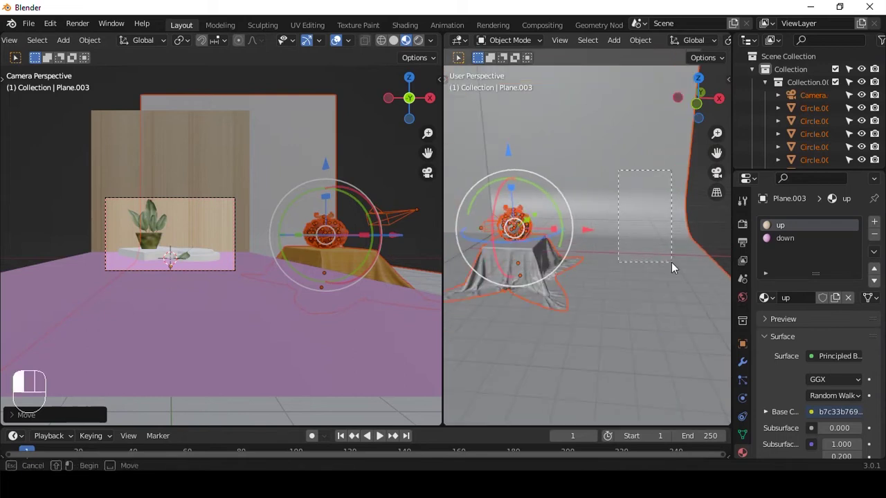
pyautogui.moveTo(672, 262); pyautogui.dragTo(672, 263)
pyautogui.scroll(1, 611, 218)
pyautogui.press('Delete')
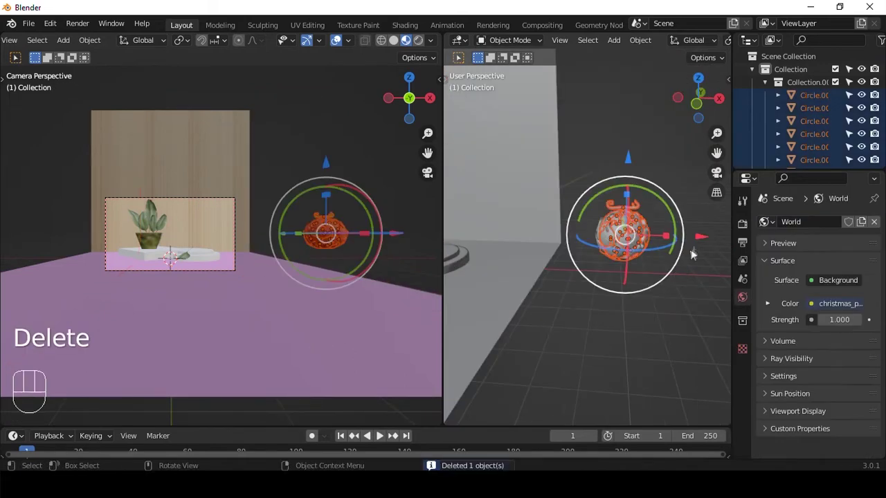
# Select all parts of the fruit and move them above the round podium, aligning them in front view
pyautogui.hotkey('alt', 'z')
pyautogui.press('a')
pyautogui.moveTo(714, 251); pyautogui.dragTo(528, 250)
pyautogui.keyDown('shift'); pyautogui.moveTo(529, 250); pyautogui.dragTo(648, 265, button='middle'); pyautogui.keyUp('shift')
pyautogui.press('`')
pyautogui.click(643, 207)
pyautogui.moveTo(660, 302); pyautogui.dragTo(633, 301)
pyautogui.click(627, 310)
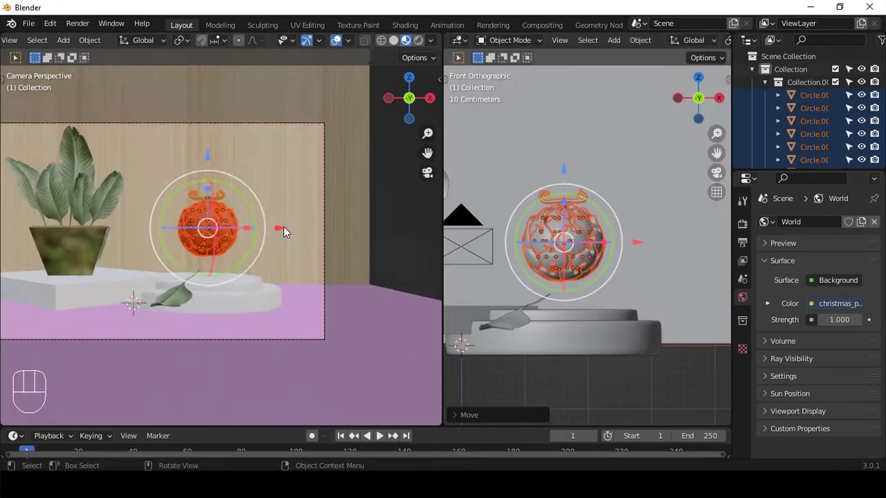
# Scale up the fruit and lower it about 0.15 m along Z onto the round podium
pyautogui.scroll(1, 288, 227)
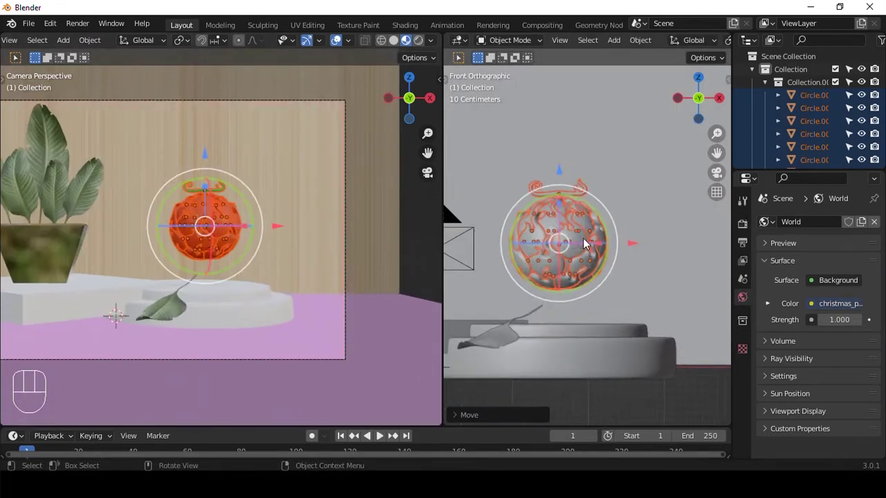
pyautogui.press('s')
pyautogui.press('g')
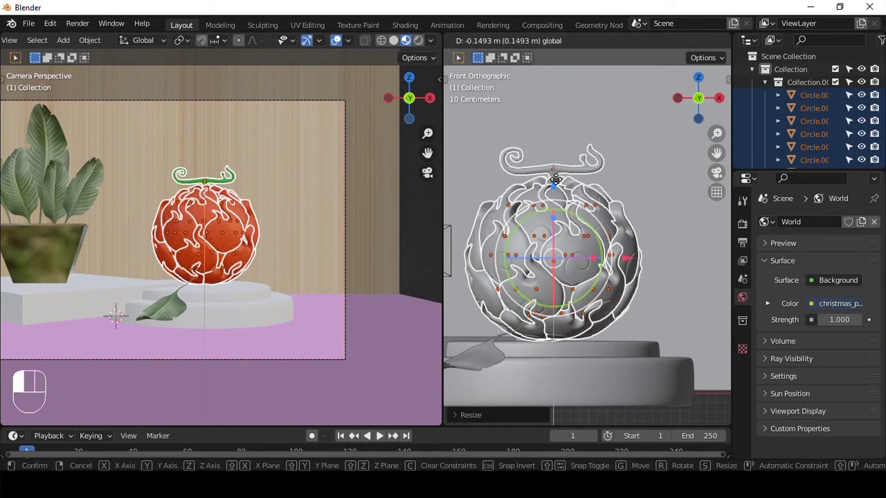
pyautogui.click(556, 181)
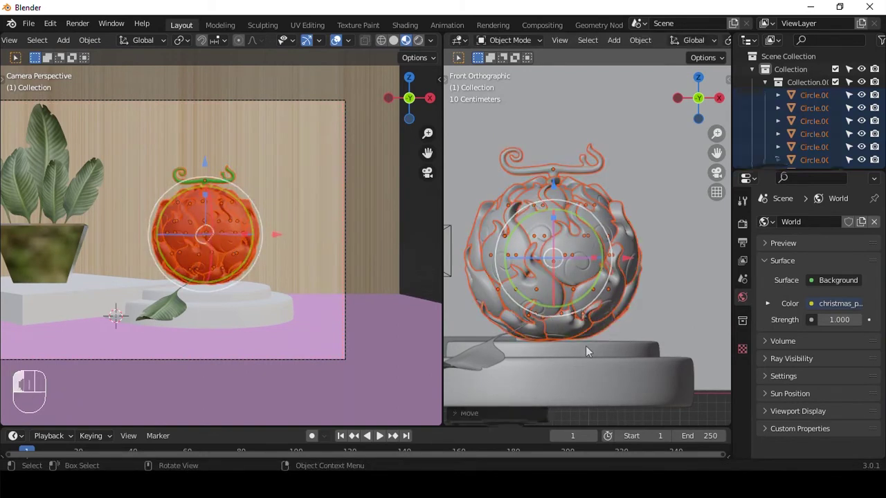
pyautogui.hotkey('alt', 'a')
pyautogui.scroll(-2, 575, 280)
pyautogui.scroll(-2, 229, 234)
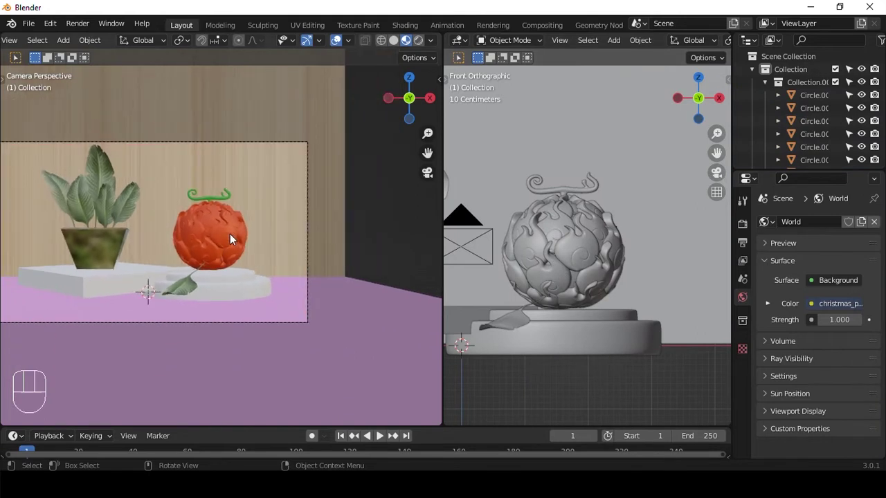
pyautogui.scroll(-2, 230, 234)
# Reselect the fruit and shift it slightly along negative X to center it on the podium
pyautogui.hotkey('ctrl', 'z')
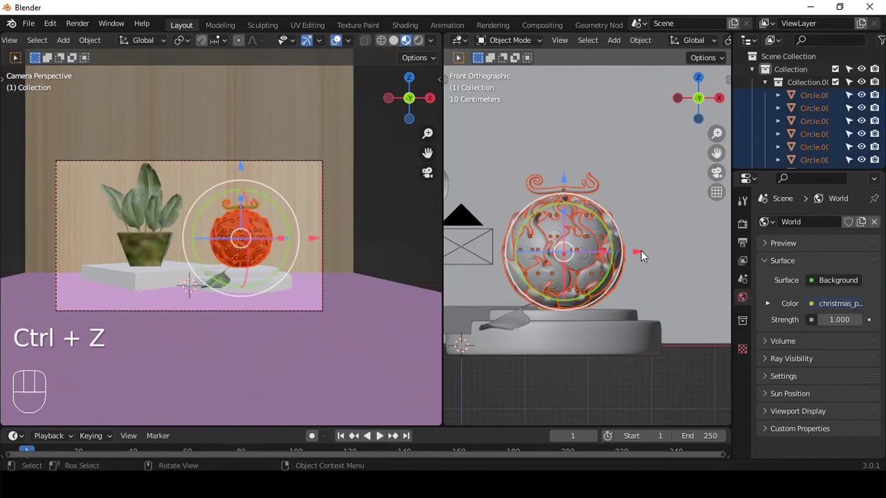
pyautogui.moveTo(641, 251); pyautogui.dragTo(627, 250)
pyautogui.scroll(2, 627, 250)
pyautogui.scroll(2, 323, 216)
pyautogui.scroll(-2, 408, 208)
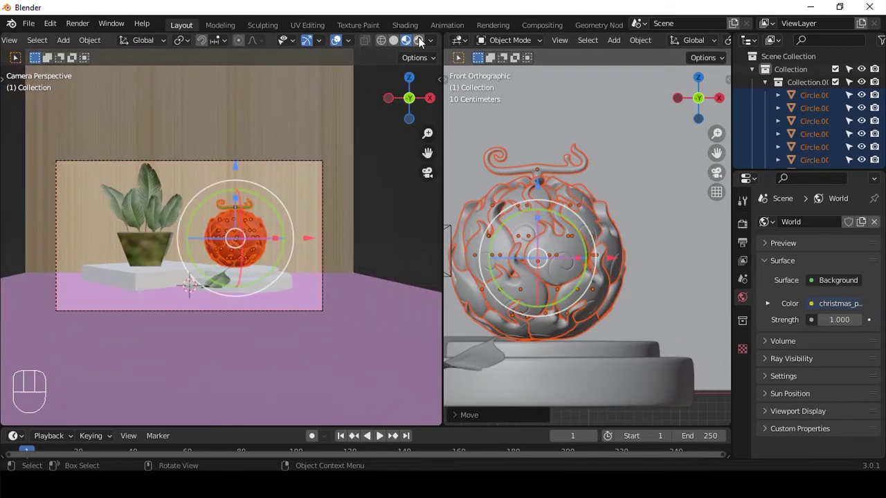
# Switch the camera viewport to rendered shading and deselect the fruit to check the composition
pyautogui.click(418, 40)
pyautogui.click(406, 203)
pyautogui.scroll(2, 316, 217)
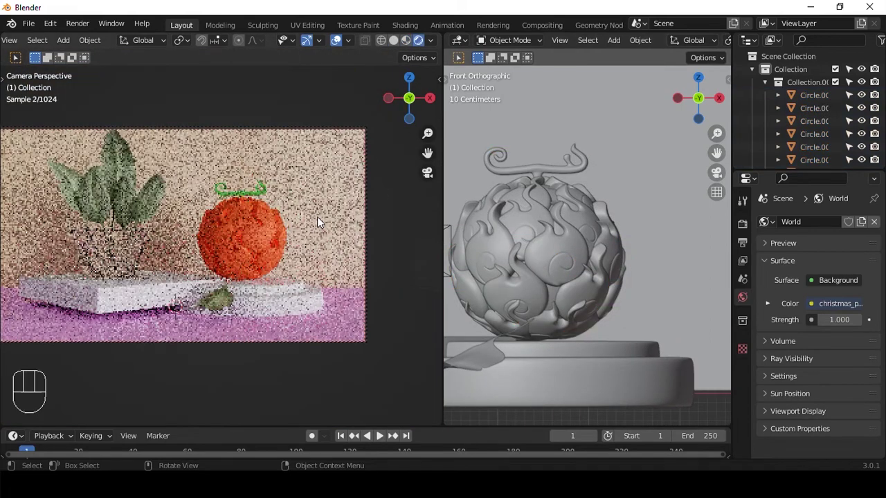
pyautogui.scroll(1, 317, 217)
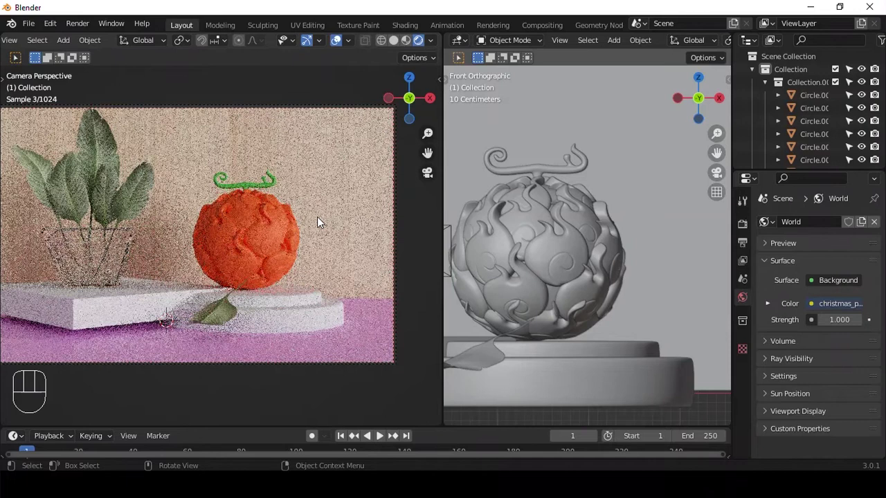
pyautogui.scroll(-1, 317, 217)
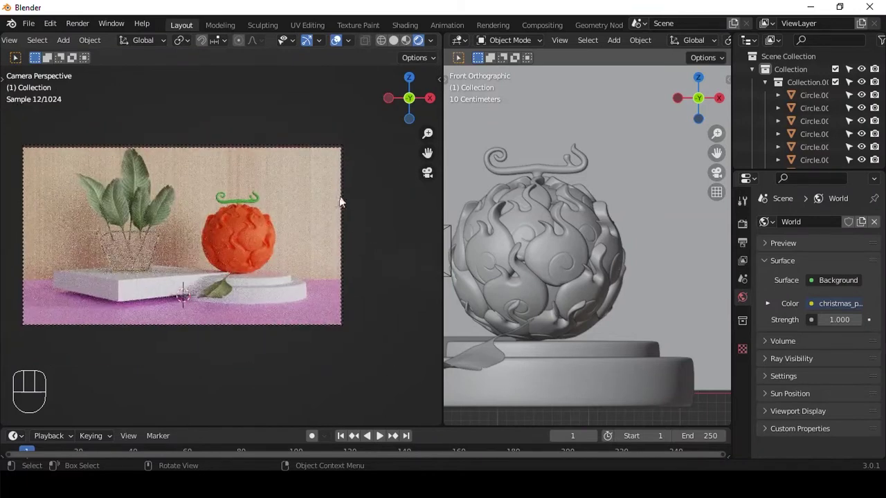
# Lock the camera to the view and orbit it to a higher, slightly angled shot of the scene
pyautogui.press('q')
pyautogui.click(342, 202)
pyautogui.moveTo(346, 207)
pyautogui.keyDown('alt'); pyautogui.mouseDown()
pyautogui.moveTo(351, 217)
pyautogui.moveTo(342, 221)
pyautogui.mouseUp(); pyautogui.keyUp('alt')
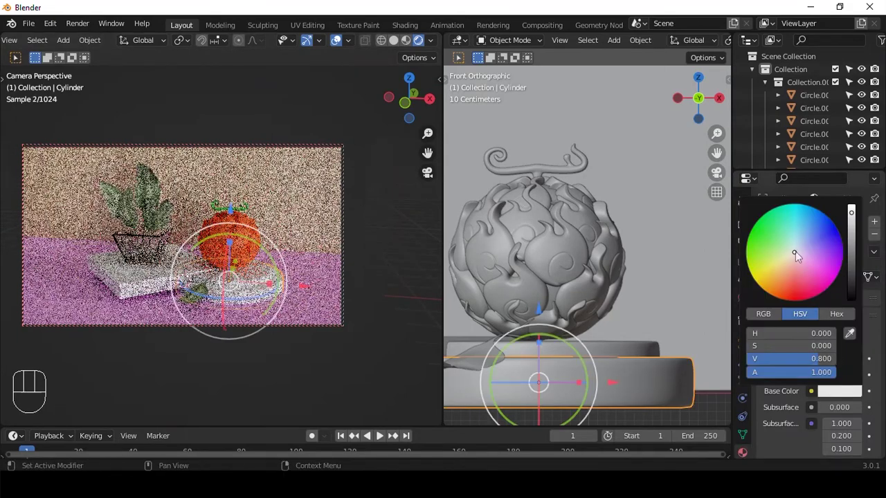
# Set the lower podium disc's base color to an orange sampled with the eyedropper (H 0.021, S 0.955, V 0.604)
pyautogui.moveTo(796, 251); pyautogui.dragTo(787, 279)
pyautogui.click(850, 333)
pyautogui.click(160, 263)
# Show the front view in material preview and link the lower disc's orange material to the upper podium disc
pyautogui.scroll(-8, 623, 40)
pyautogui.click(695, 40)
pyautogui.hotkey('ctrl', 'v')
pyautogui.click(593, 350)
pyautogui.keyDown('shift'); pyautogui.click(575, 377); pyautogui.keyUp('shift')
pyautogui.hotkey('ctrl', 'l')
pyautogui.click(576, 378)
pyautogui.click(691, 417)
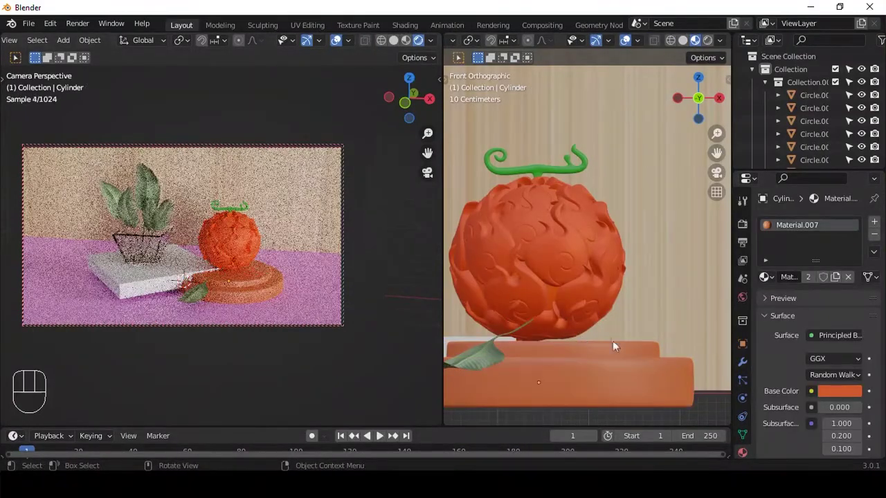
# Make the upper disc's material single-user and set its Metallic to 0.797 and Roughness to about 0.152
pyautogui.click(614, 348)
pyautogui.click(852, 391)
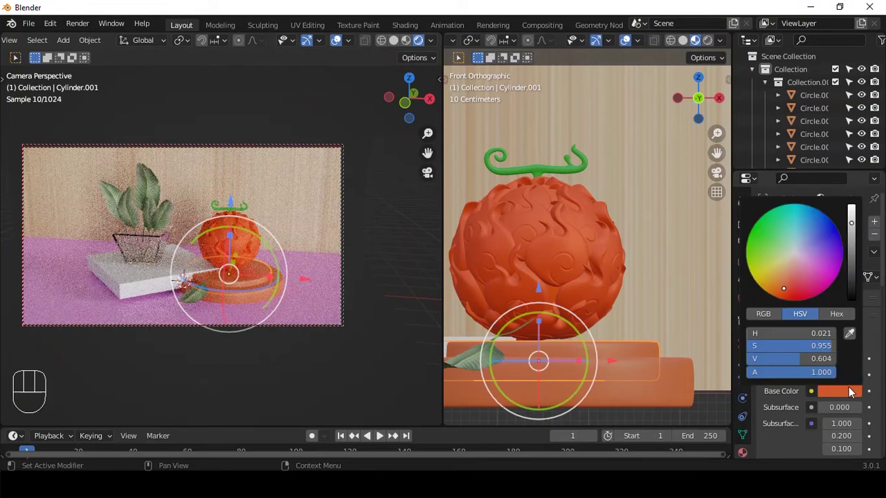
pyautogui.click(810, 277)
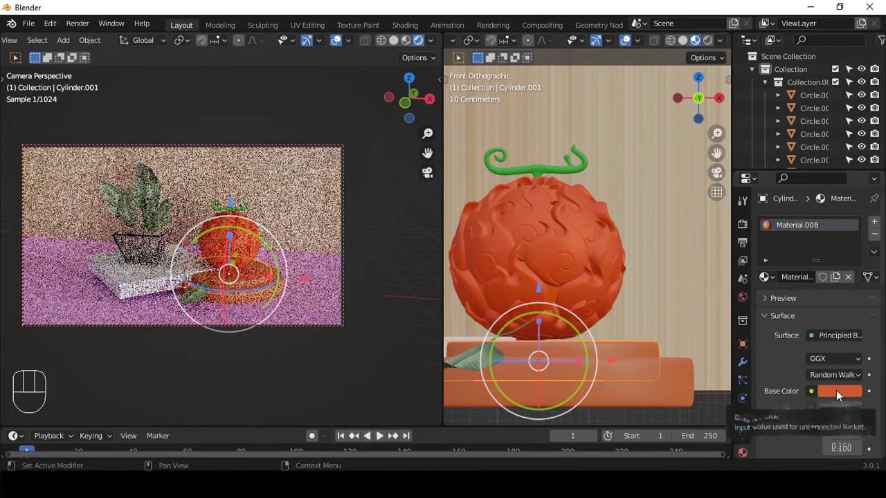
pyautogui.scroll(-5, 837, 391)
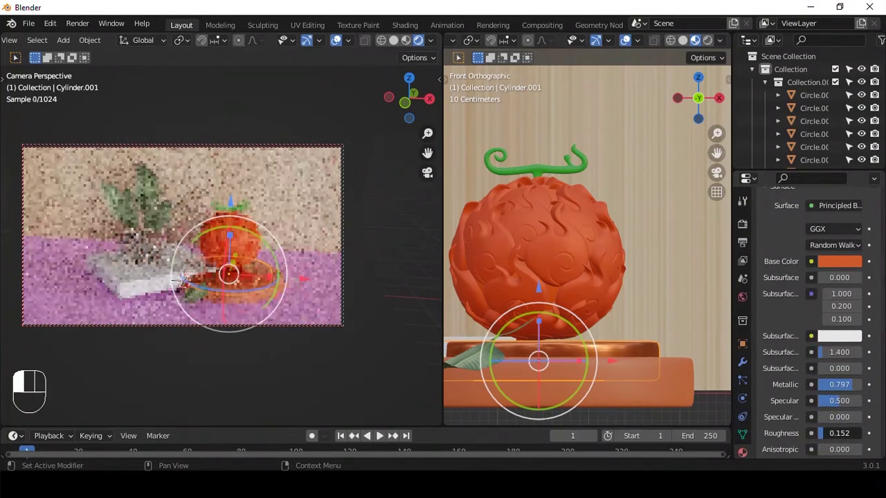
# Set the lower disc's Metallic to 0.681 and Roughness to 0.196, and unlock the camera from the view
pyautogui.click(647, 363)
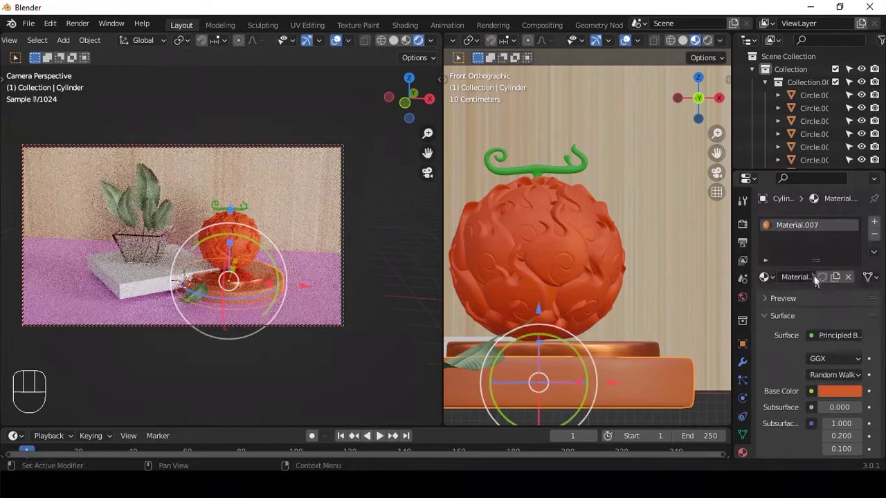
pyautogui.scroll(-6, 836, 379)
pyautogui.moveTo(834, 359); pyautogui.dragTo(864, 359)
pyautogui.moveTo(836, 408); pyautogui.dragTo(822, 409)
pyautogui.scroll(2, 609, 373)
pyautogui.press('q')
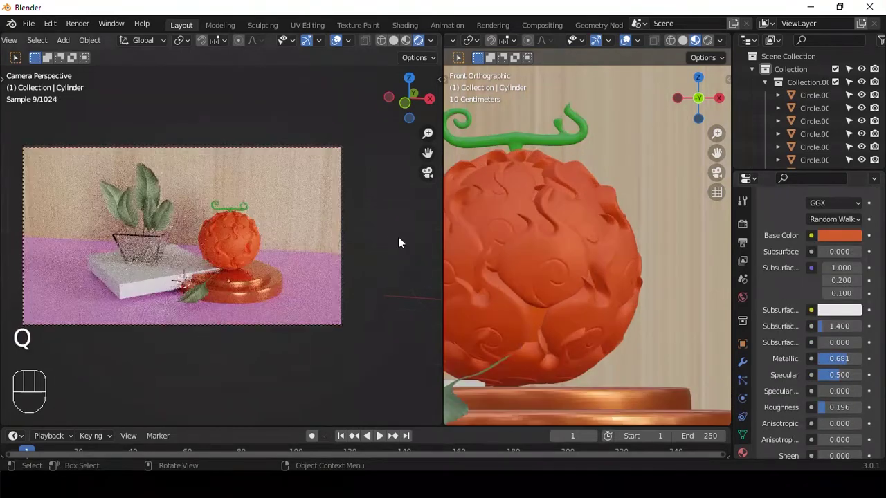
# Set the color management Look to Very High Contrast in the scene's render settings
pyautogui.click(742, 223)
pyautogui.scroll(-3, 775, 414)
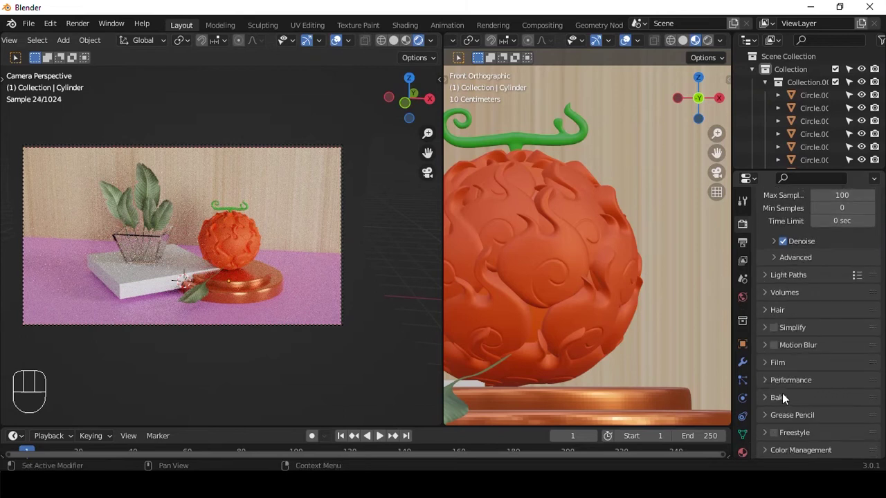
pyautogui.click(793, 451)
pyautogui.scroll(-4, 815, 413)
pyautogui.click(831, 377)
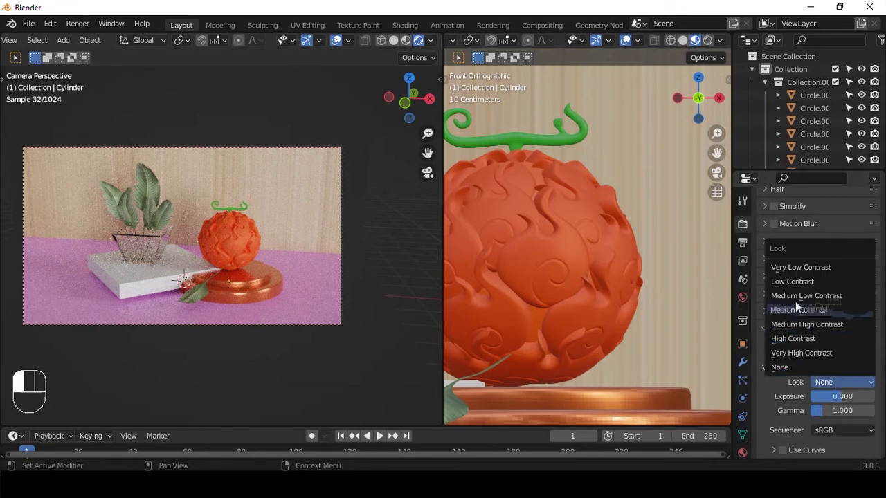
pyautogui.click(800, 353)
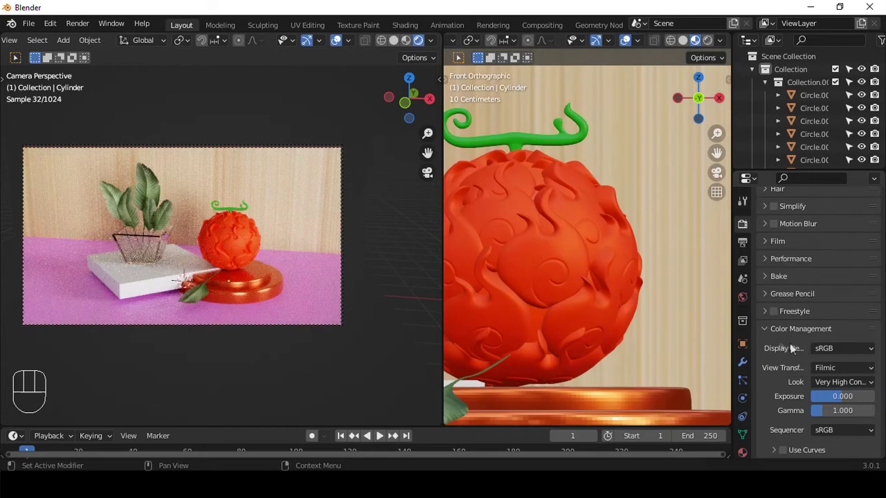
# Try the Standard view transform in color management and undo it to restore Filmic
pyautogui.click(824, 367)
pyautogui.click(818, 381)
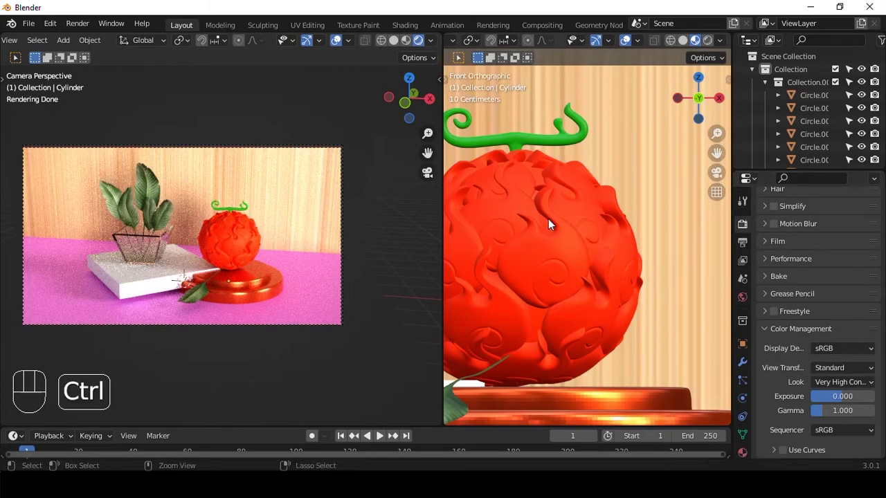
pyautogui.hotkey('ctrl', 'z')
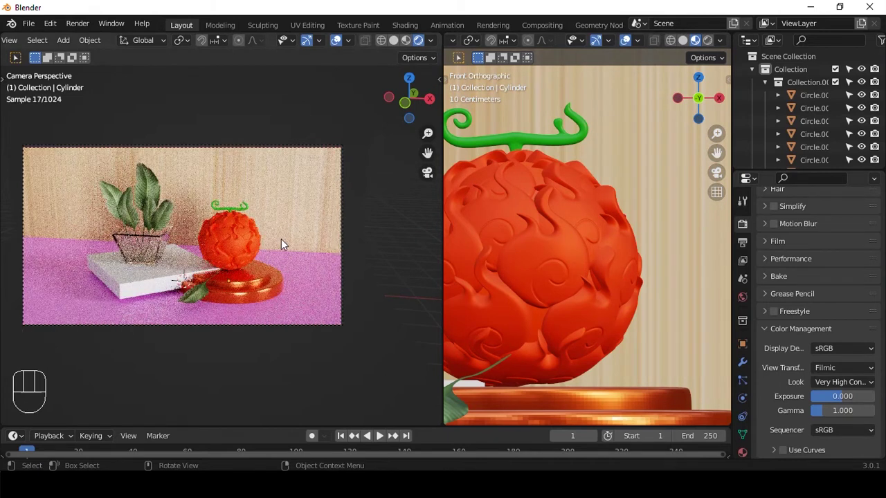
pyautogui.press('q')
pyautogui.click(295, 220)
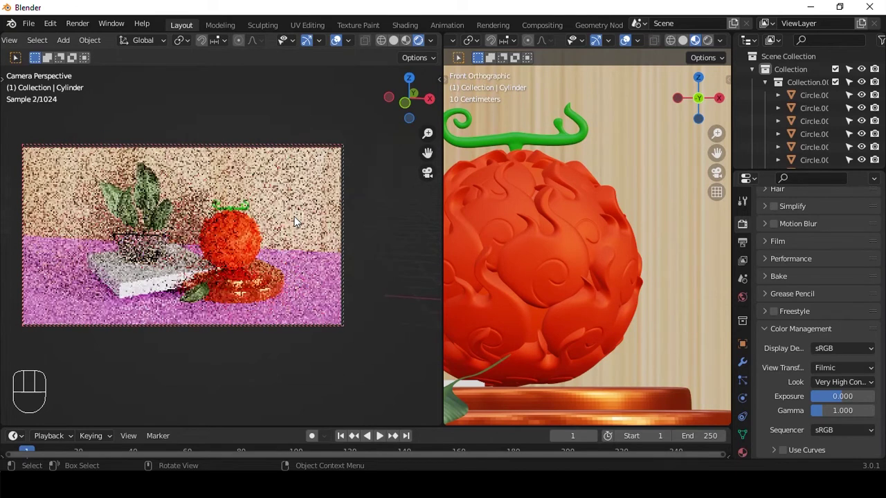
pyautogui.press('q')
pyautogui.click(296, 216)
pyautogui.click(377, 284)
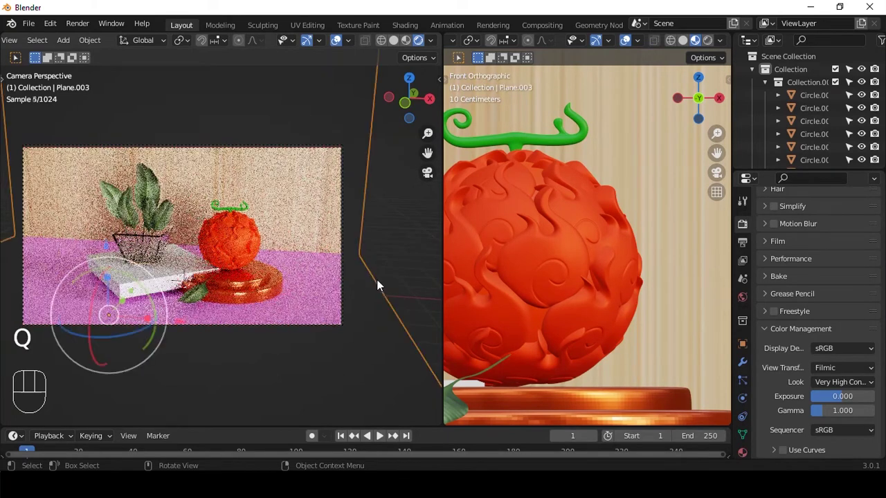
pyautogui.click(404, 221)
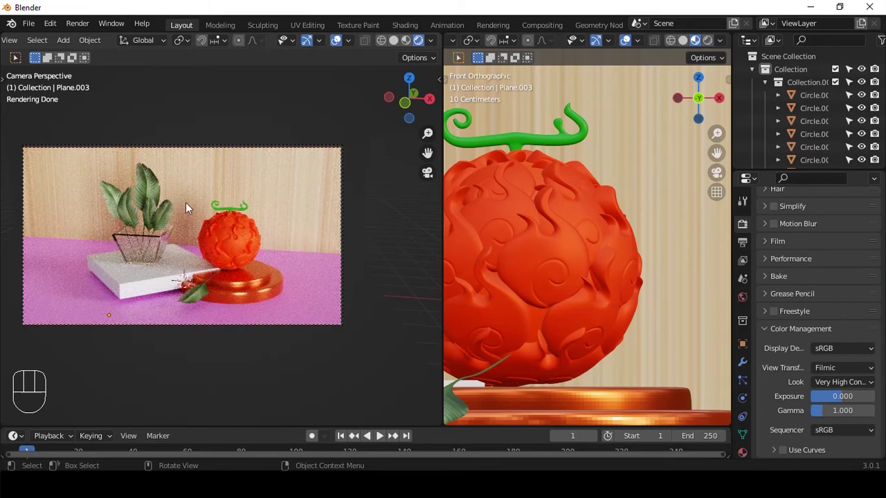
pyautogui.click(152, 191)
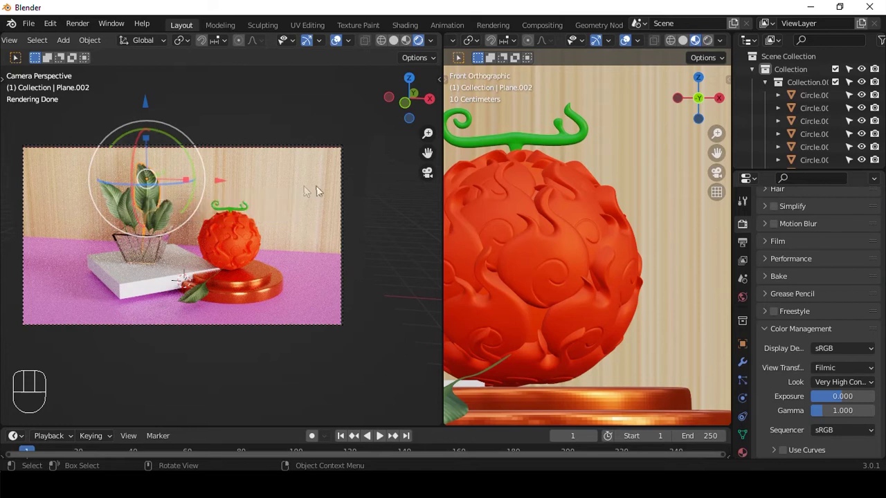
pyautogui.click(310, 248)
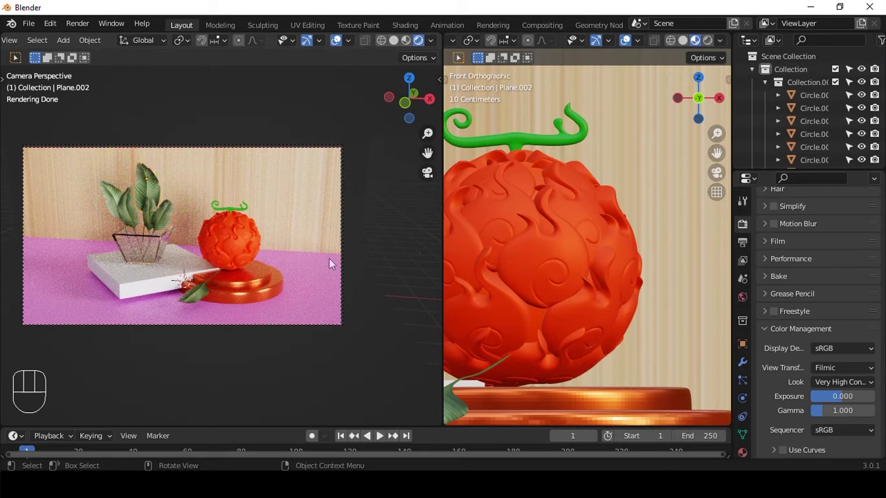
# Save the project as ass.blend in F:\youtube and change the Cycles render device
pyautogui.press('ctrl')
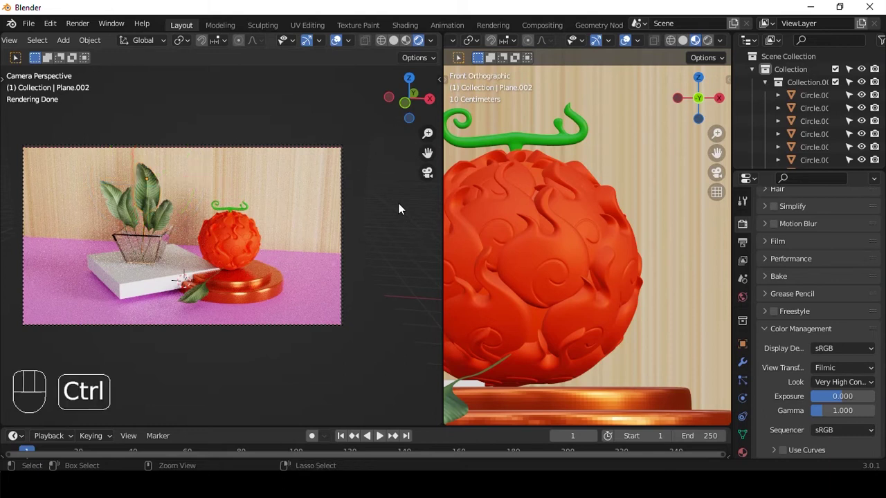
pyautogui.hotkey('ctrl', 's')
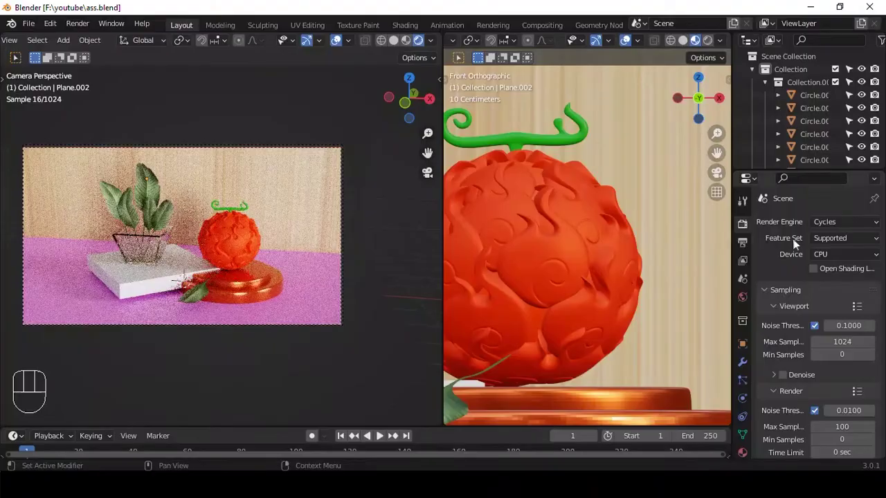
pyautogui.click(836, 254)
pyautogui.click(823, 282)
# Enable the Transparent option in the render's Film settings
pyautogui.scroll(-5, 810, 305)
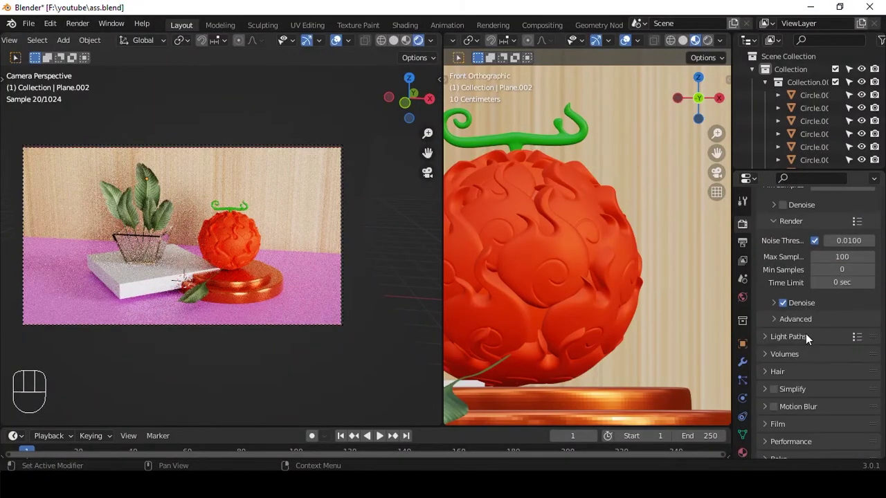
pyautogui.scroll(-6, 790, 304)
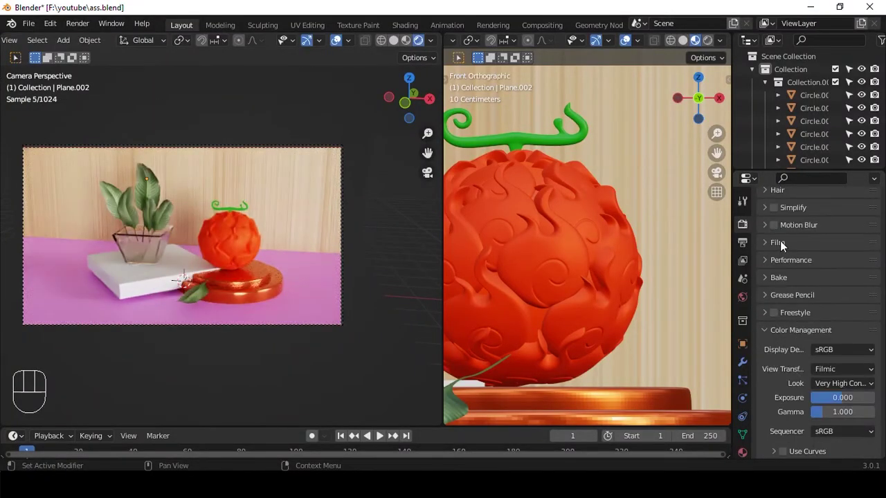
pyautogui.click(780, 241)
pyautogui.click(783, 336)
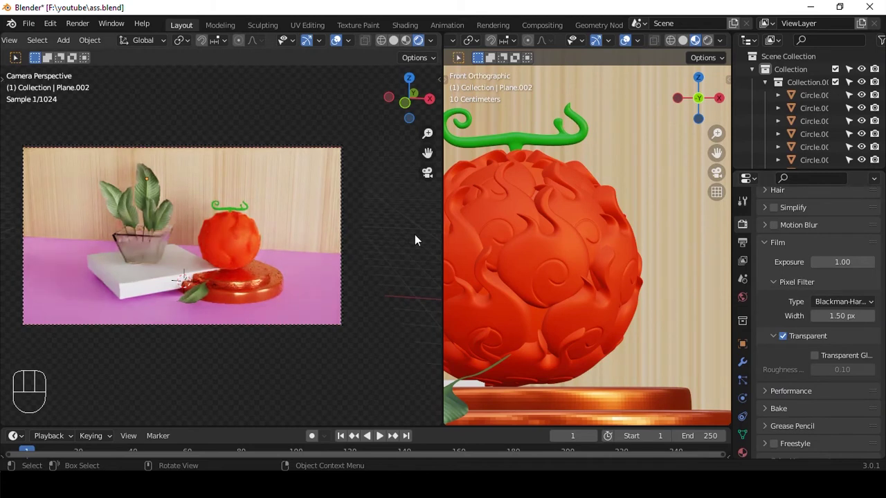
# Switch the camera viewport to material preview, then render the still image and view the whole composition
pyautogui.click(407, 41)
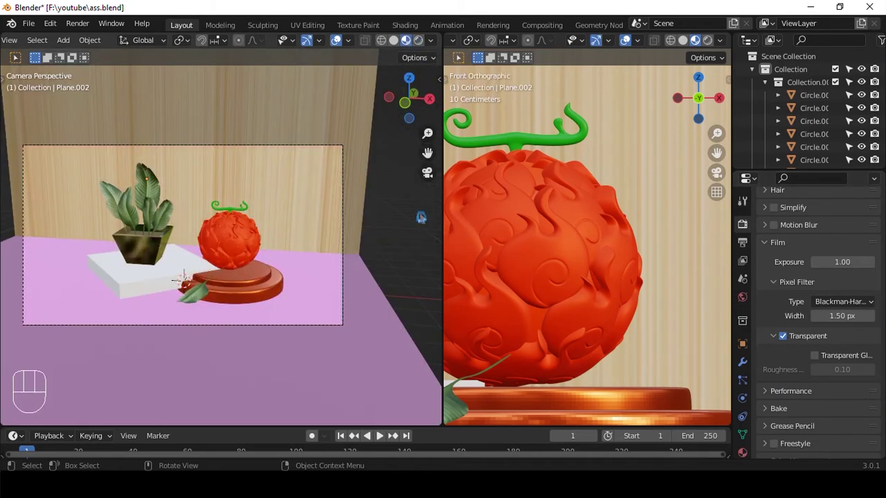
pyautogui.press('F12')
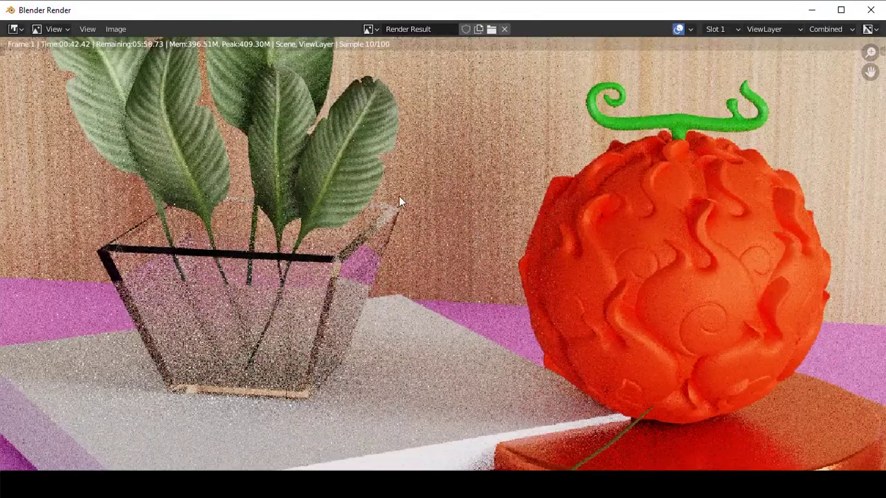
pyautogui.scroll(-3, 399, 195)
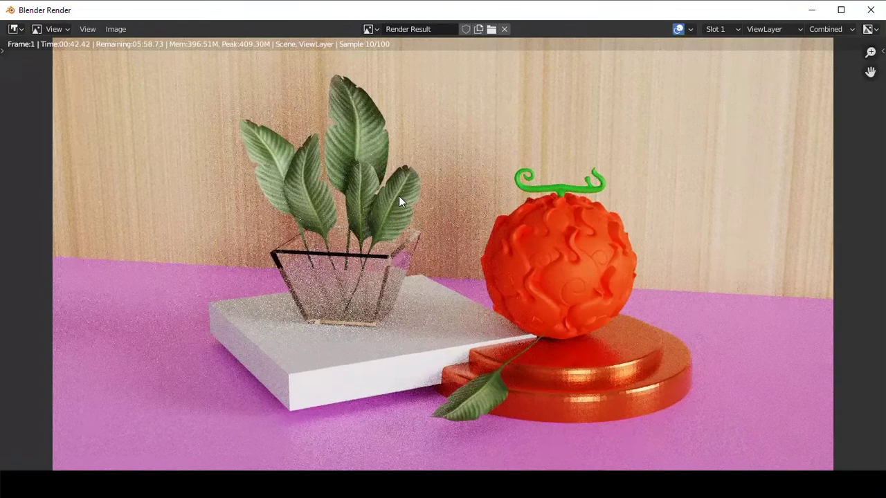
pyautogui.scroll(-2, 349, 157)
pyautogui.scroll(2, 495, 211)
pyautogui.scroll(-1, 485, 210)
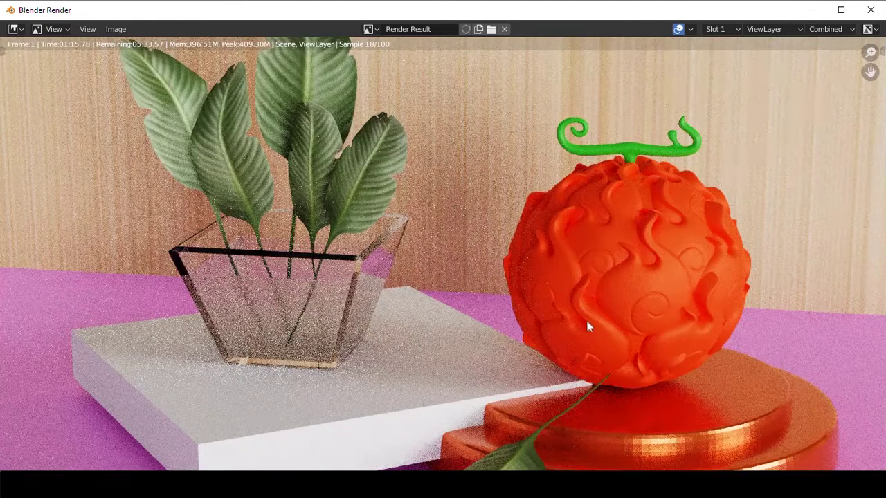
pyautogui.scroll(-2, 580, 317)
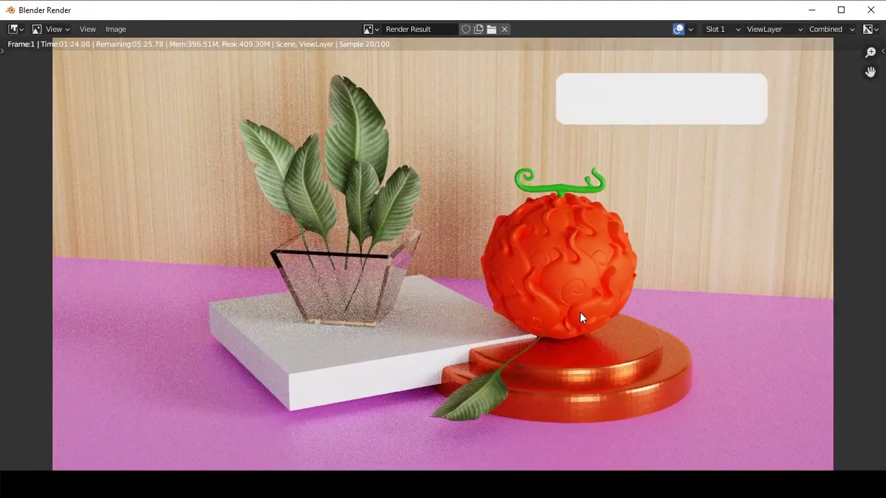